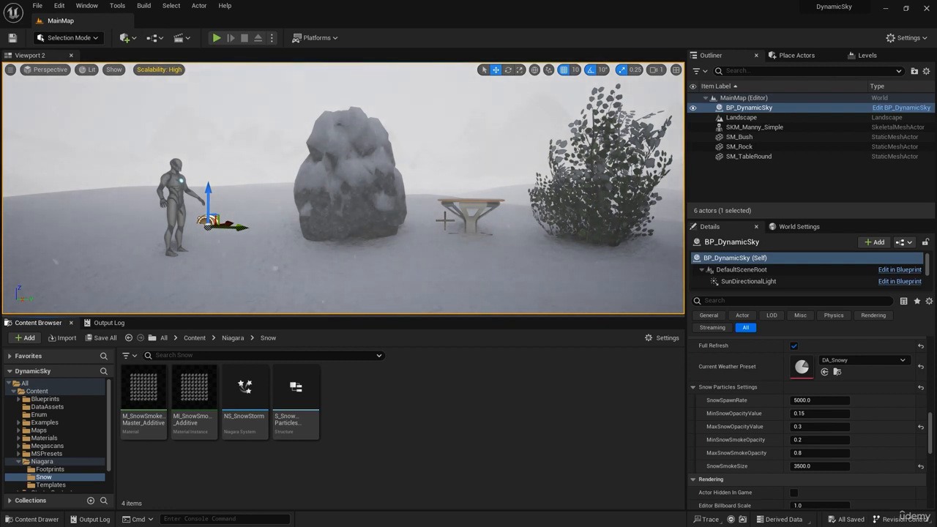
Set the BP_DynamicSky current weather preset to DA_Sunny and inspect the rock, table and bush without snow
mouse_move(483, 257)
right_down()
mouse_move(486, 265)
mouse_move(464, 258)
mouse_move(470, 245)
mouse_move(489, 252)
right_up()
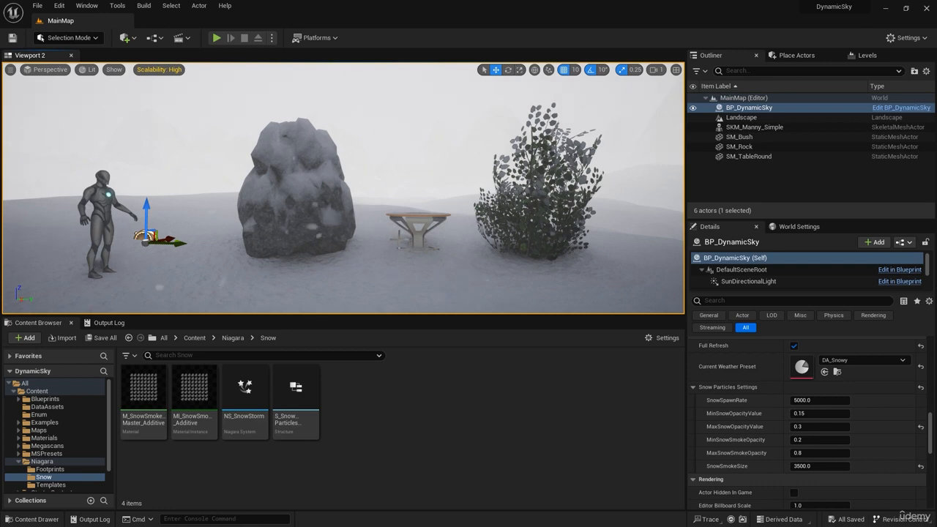
key(w)
right_drag(423, 219, 424, 219)
key(s)
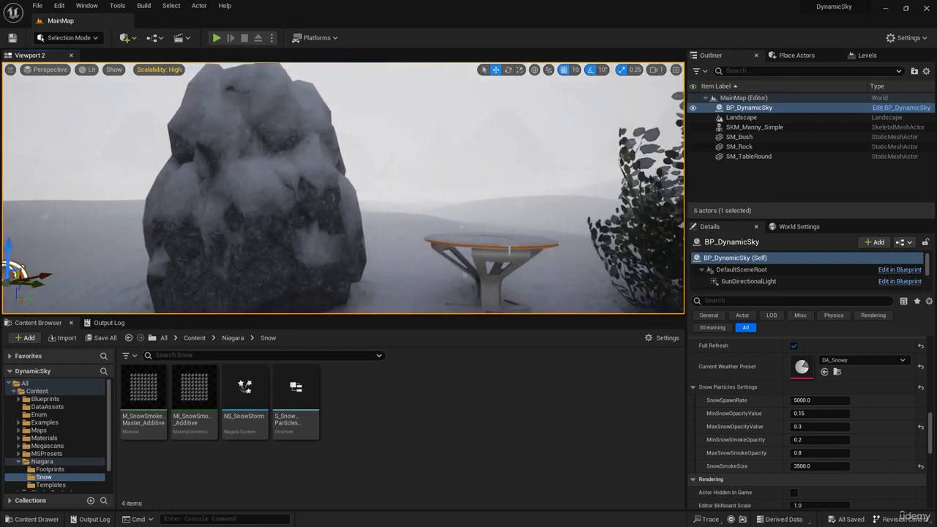
click(842, 360)
click(870, 302)
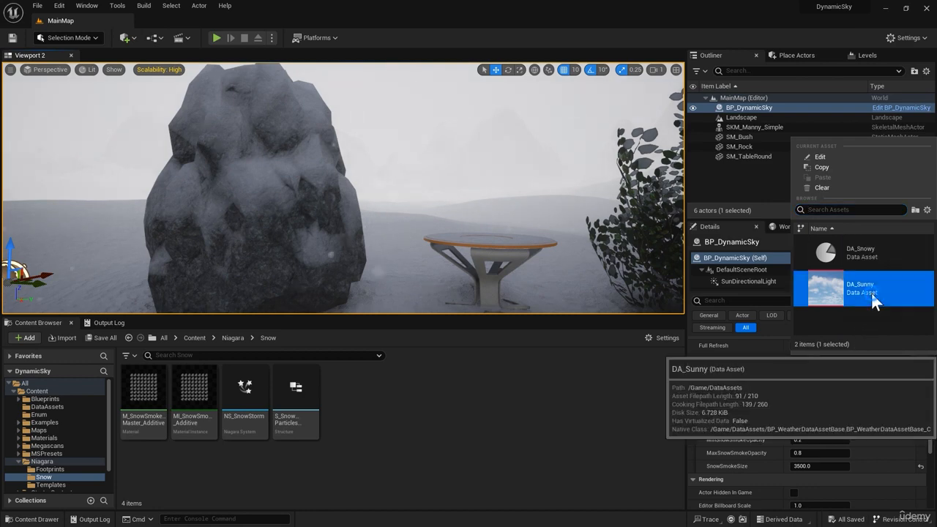
right_drag(354, 247, 355, 223)
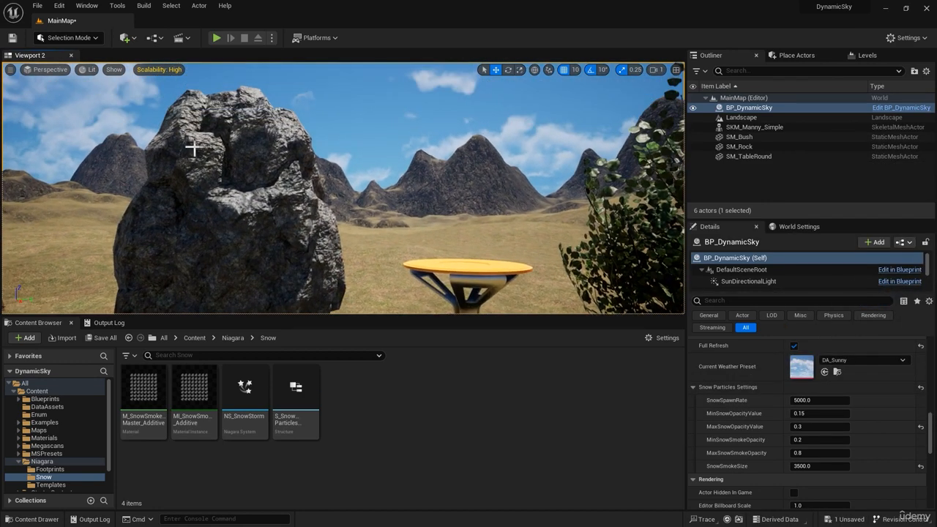
scroll(229, 180, down, 1)
right_drag(245, 194, 324, 235)
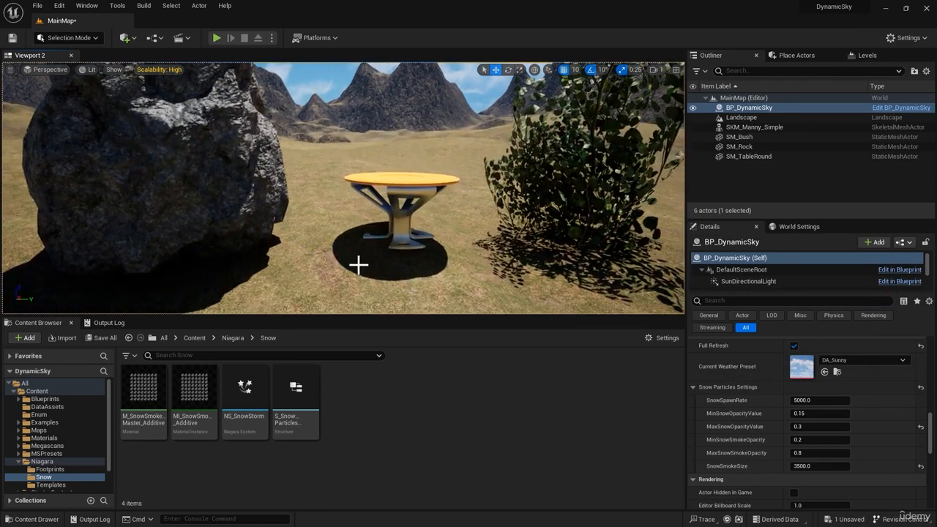
Set the BP_DynamicSky current weather preset back to DA_Snowy and view the snow-covered rock
right_drag(358, 265, 4, 238)
click(853, 361)
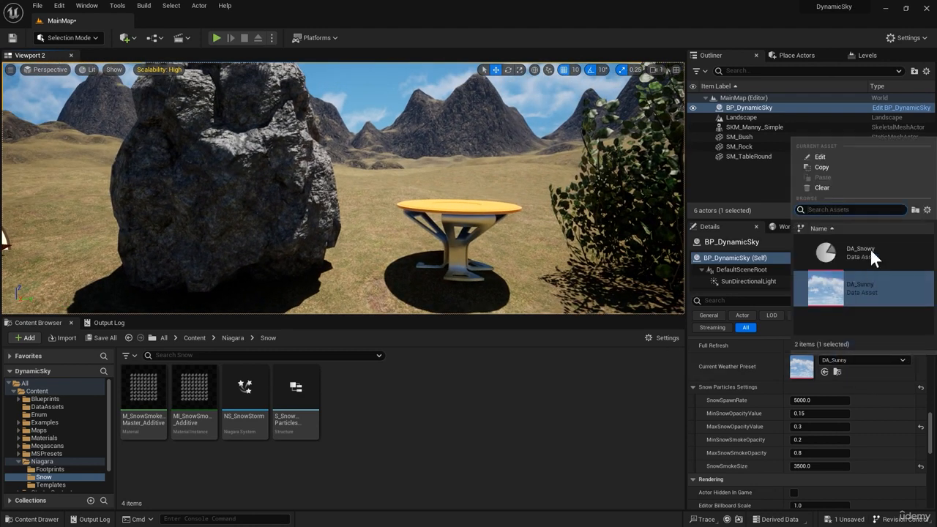
click(869, 248)
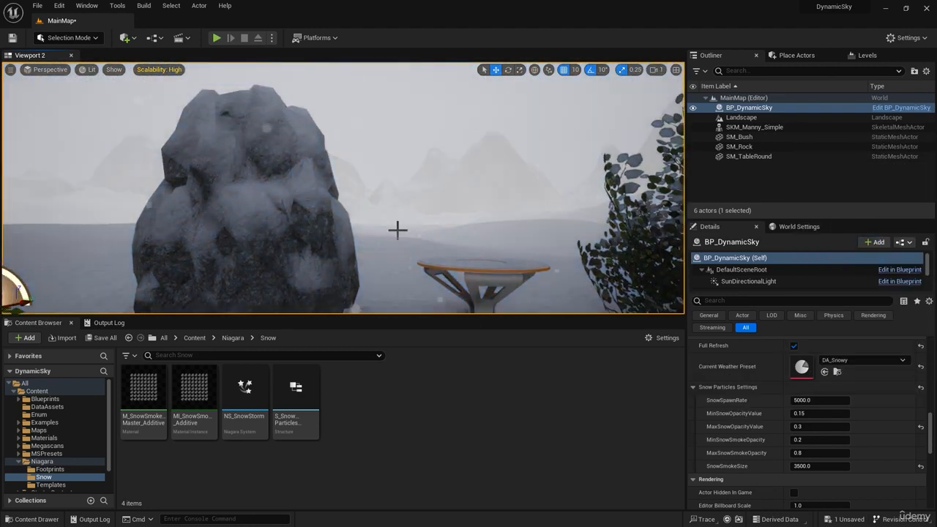
right_drag(398, 229, 454, 228)
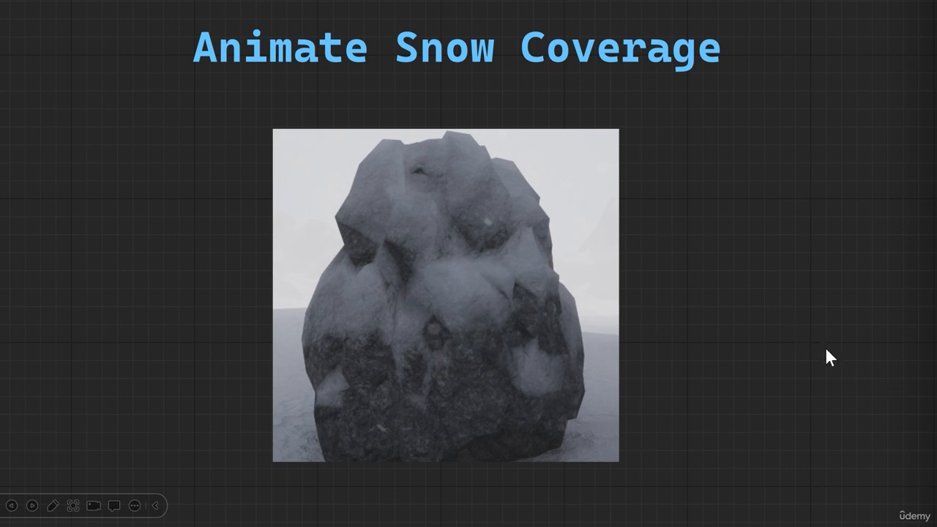
click(913, 507)
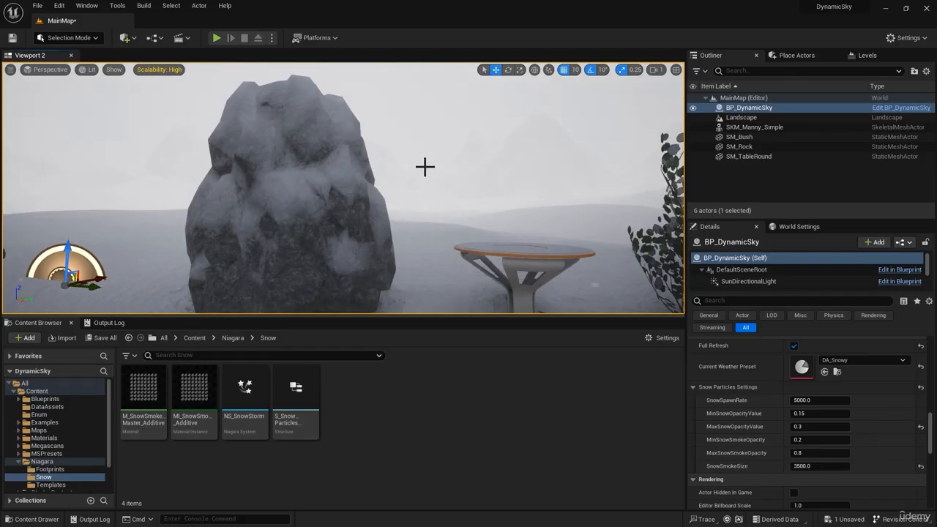
mouse_move(429, 201)
right_down()
mouse_move(448, 201)
mouse_move(433, 203)
right_up()
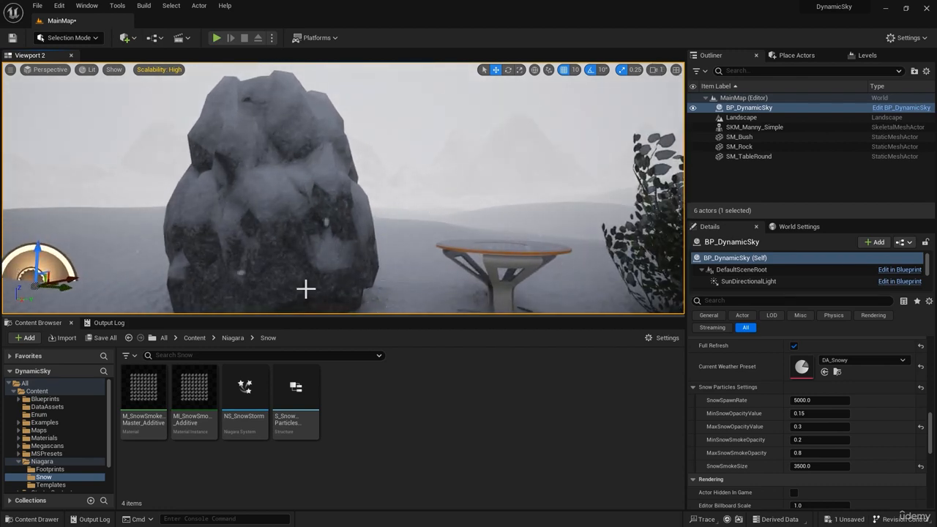
Open the MF_SnowyWeatherBlend material function from the Weather subfolder of Materials/MaterialFunction
click(44, 437)
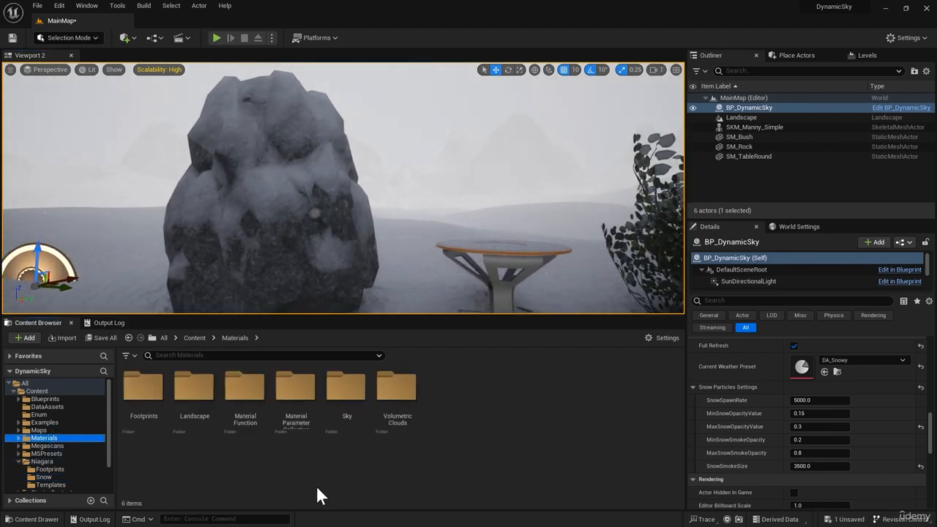
double_click(243, 396)
double_click(194, 388)
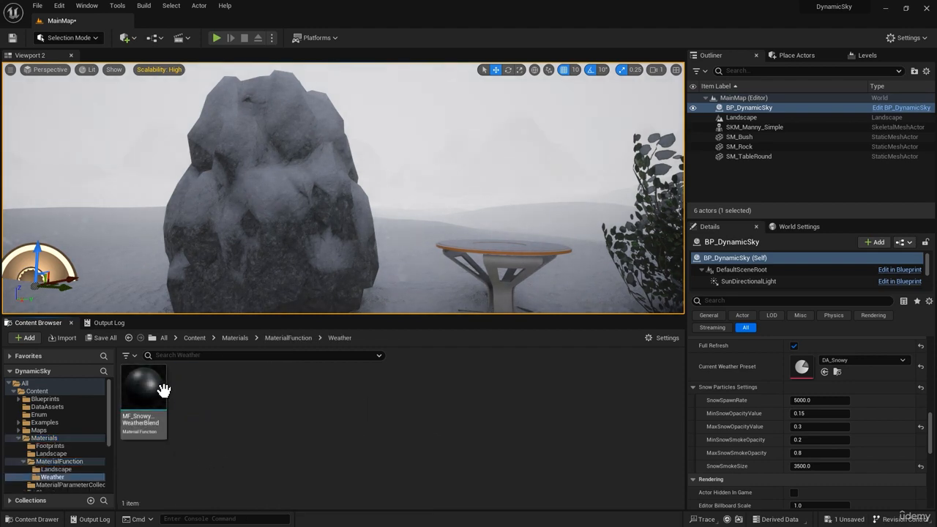
double_click(167, 389)
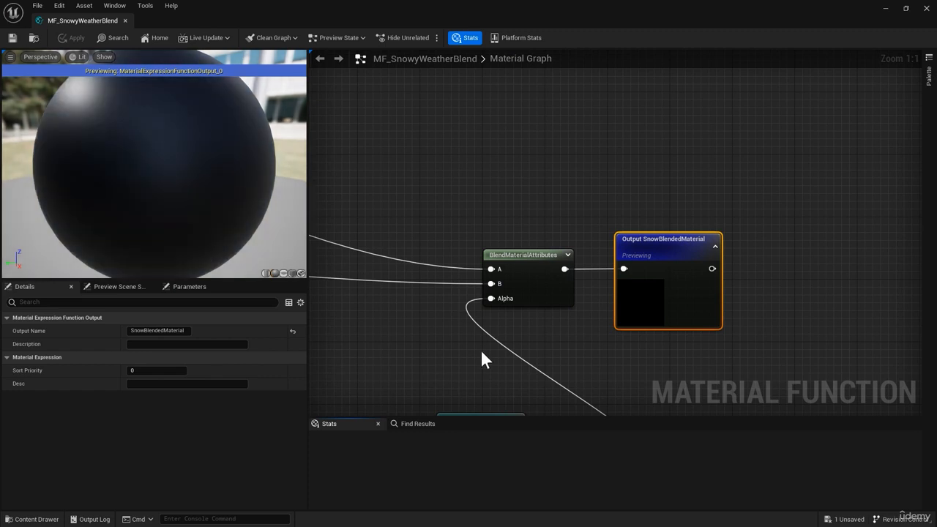
Examine the graph's snow mask nodes, snow and base material inputs, and the IsSnowing If logic feeding the material blend
right_drag(483, 371, 564, 214)
right_drag(441, 308, 545, 201)
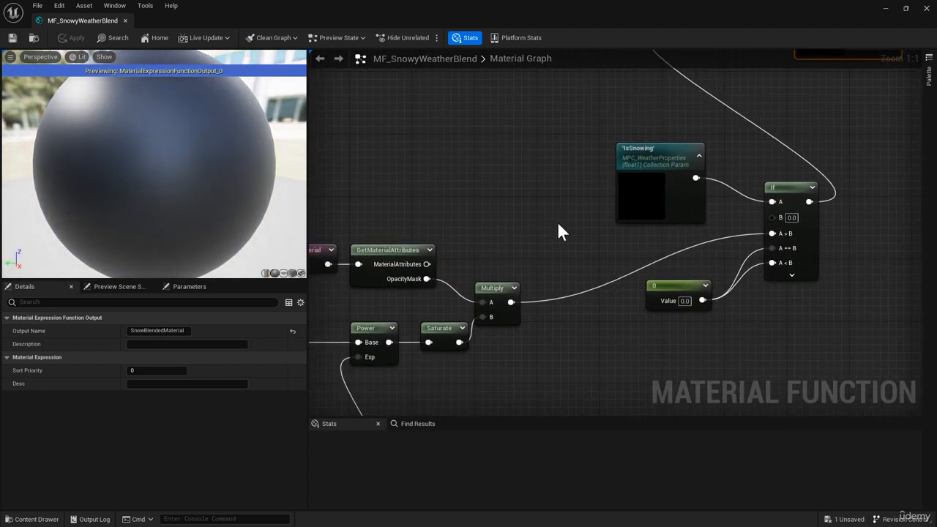
click(558, 224)
right_drag(517, 248, 799, 154)
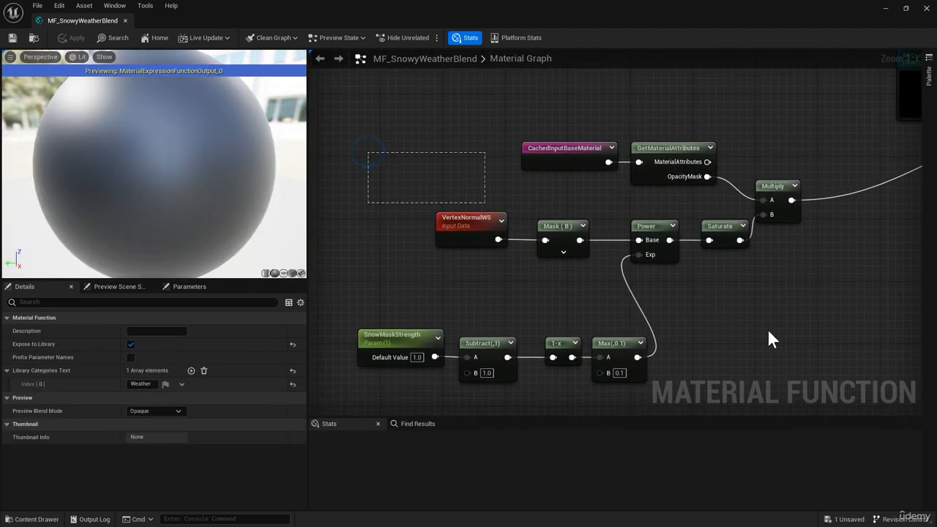
drag(769, 339, 791, 363)
right_drag(727, 117, 721, 317)
drag(347, 120, 732, 366)
right_drag(600, 119, 630, 325)
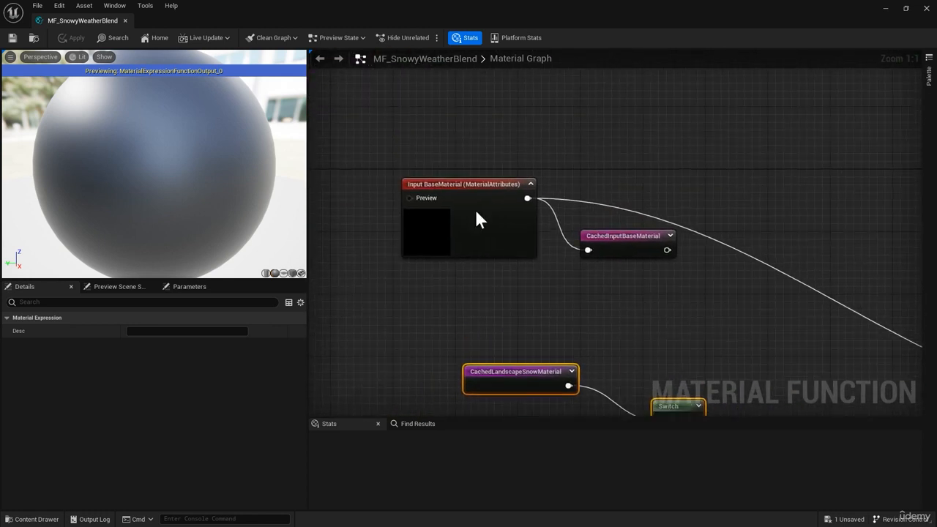
drag(434, 169, 675, 294)
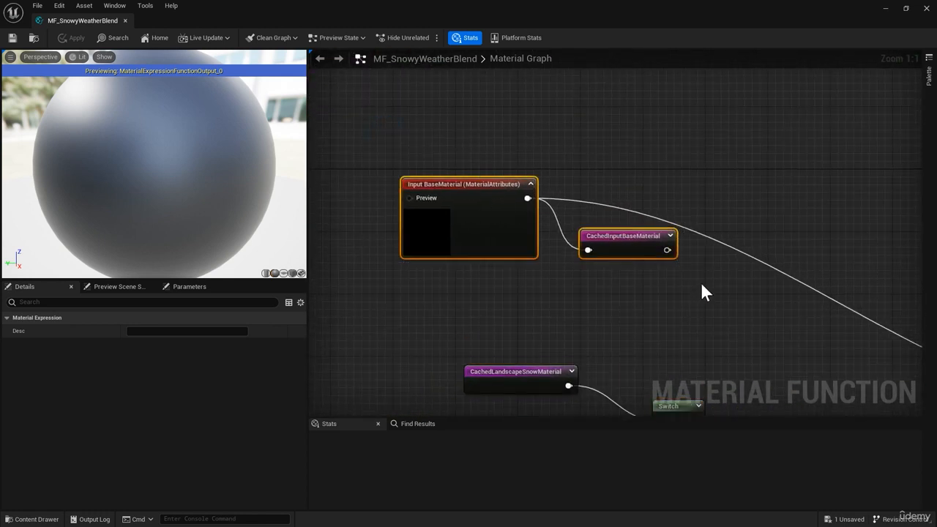
right_drag(701, 290, 527, 145)
right_drag(766, 305, 614, 193)
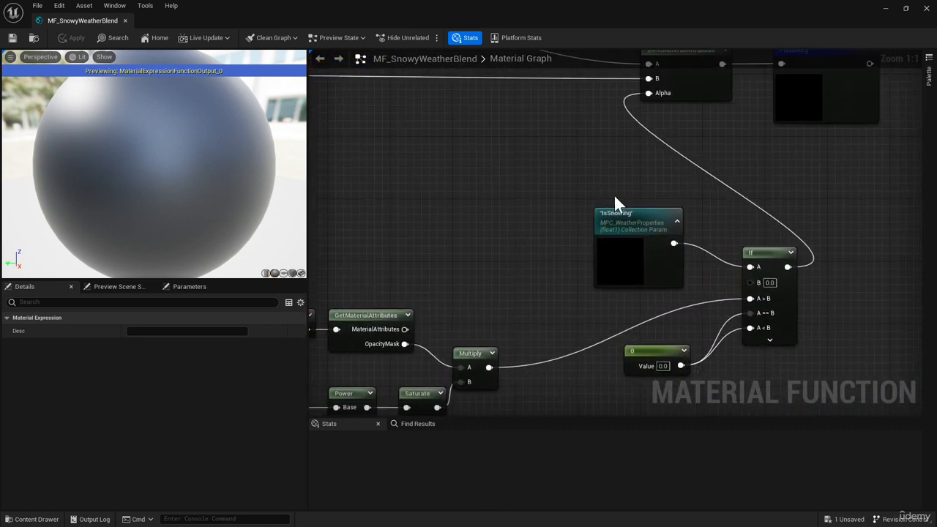
right_drag(523, 182, 579, 201)
Add a Lerp node below BlendMaterialAttributes and connect the IsSnowing collection parameter to its Alpha
click(564, 187)
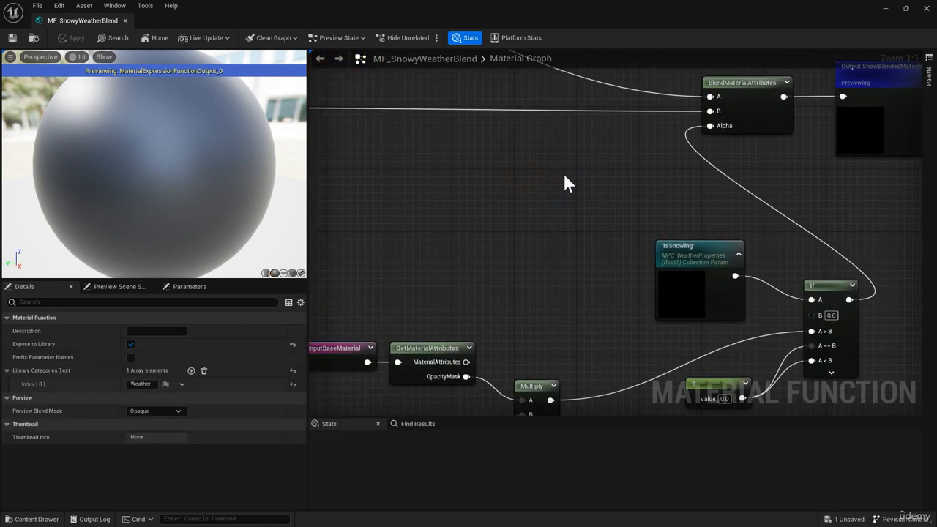
click(565, 179)
drag(586, 180, 644, 149)
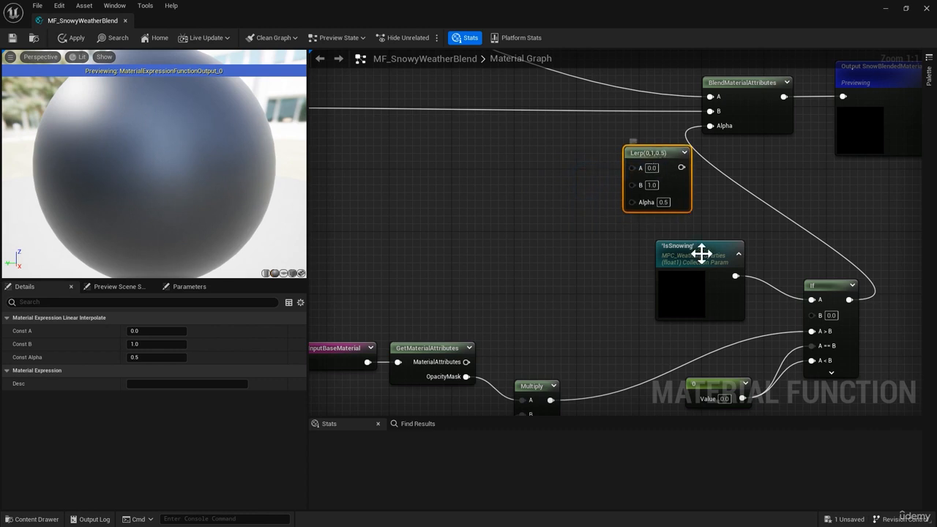
drag(701, 253, 634, 202)
right_drag(476, 278, 534, 249)
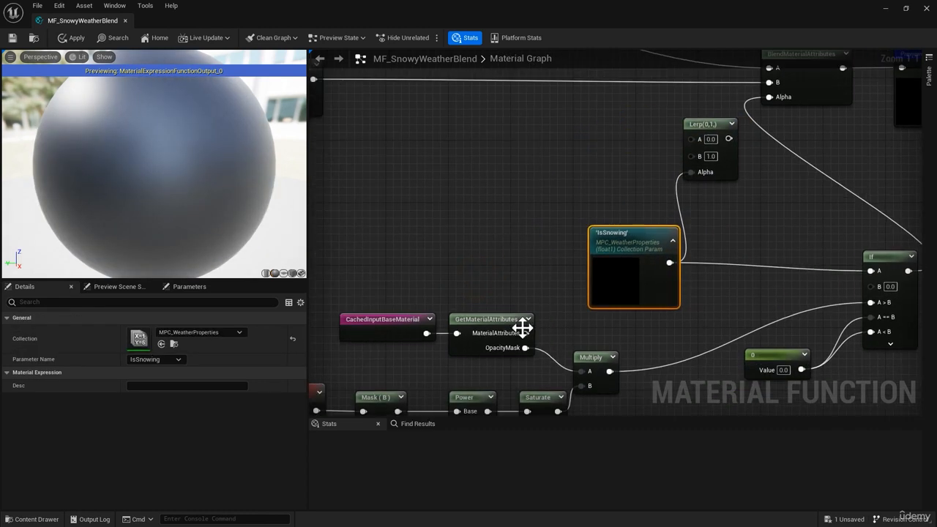
Connect the output of the opacity mask Multiply node to the Lerp node's B input
right_drag(522, 327, 627, 328)
drag(630, 330, 710, 116)
right_drag(702, 205, 485, 299)
drag(540, 71, 894, 207)
drag(612, 115, 750, 108)
right_click(815, 337)
right_drag(784, 305, 727, 307)
drag(568, 198, 508, 189)
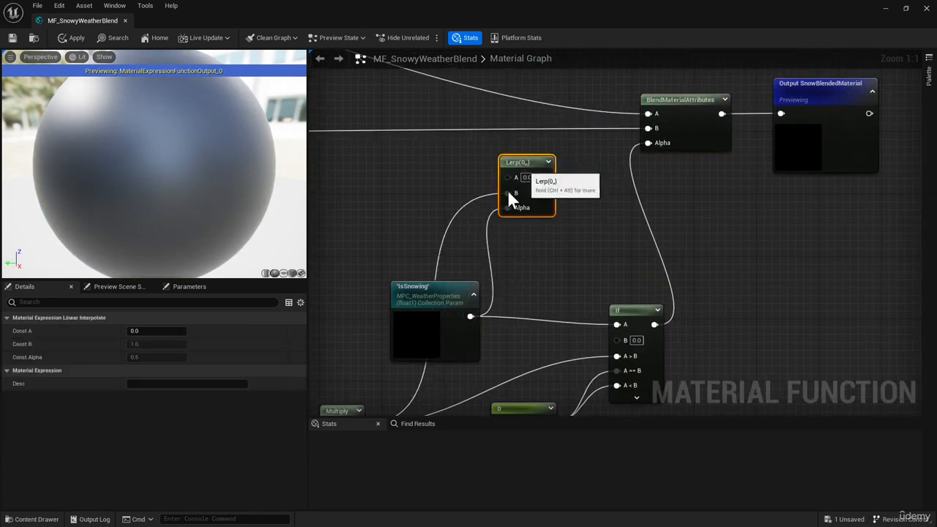
Add a StaticSwitch node between the Lerp node and BlendMaterialAttributes
scroll(507, 194, down, 3)
right_drag(490, 234, 782, 112)
drag(700, 362, 420, 204)
drag(688, 221, 603, 211)
click(707, 219)
scroll(847, 100, up, 3)
right_drag(847, 100, 698, 260)
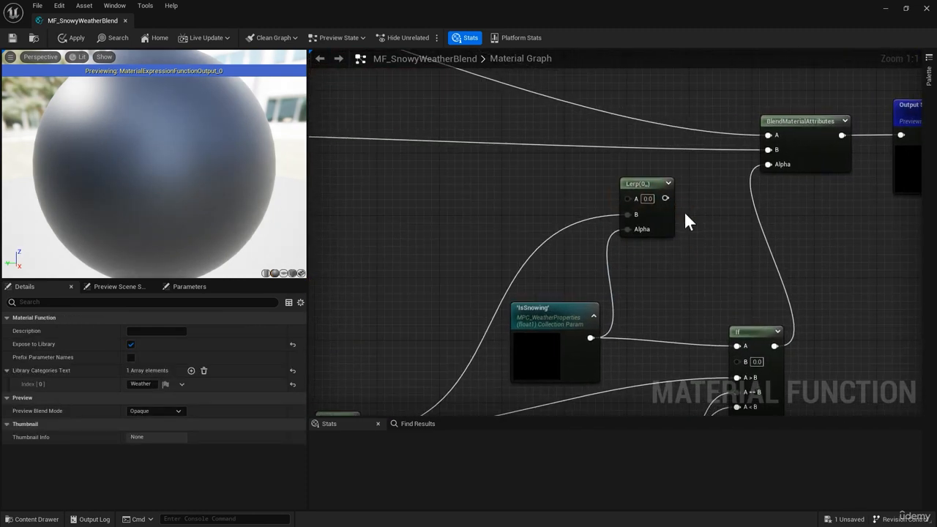
right_drag(678, 209, 642, 188)
drag(638, 184, 677, 195)
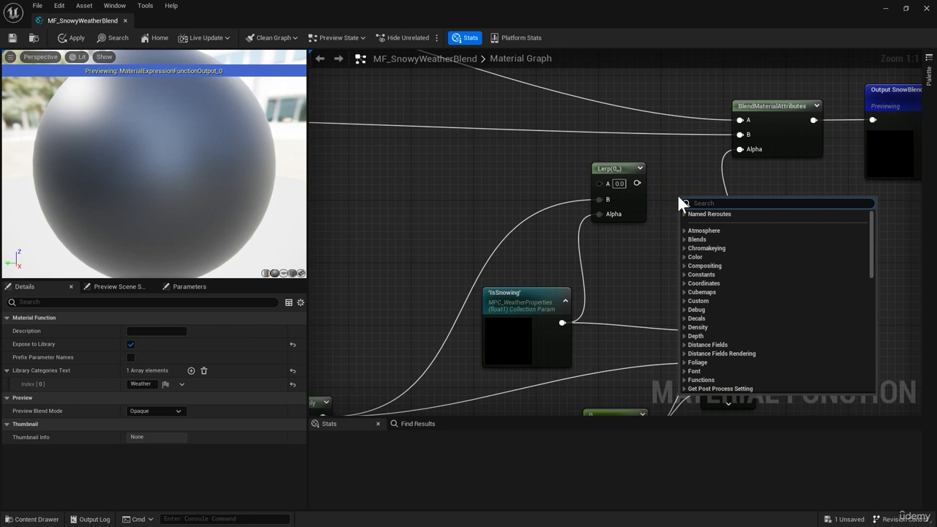
text(static)
click(705, 249)
right_drag(649, 258, 634, 228)
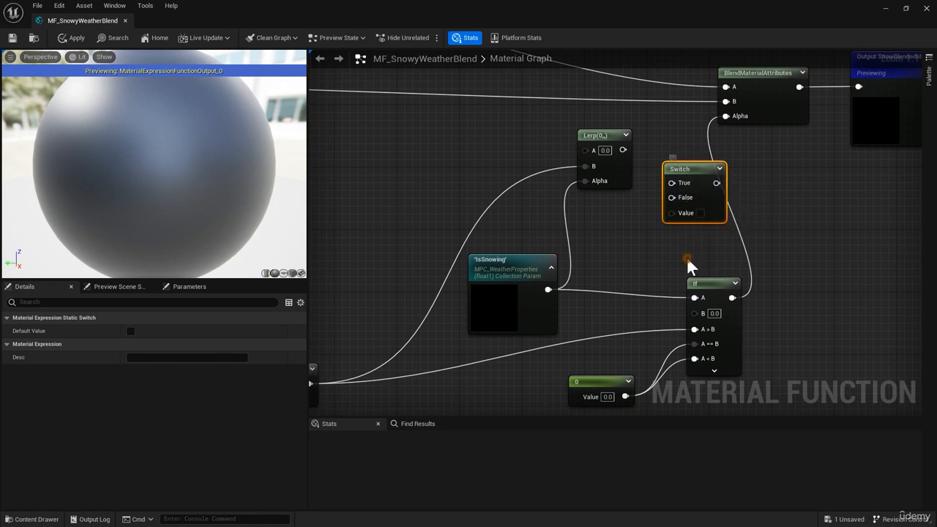
Add a FunctionInput node and place it below the Switch node, with both moved clear of the If node
right_drag(686, 257, 643, 212)
right_click(588, 188)
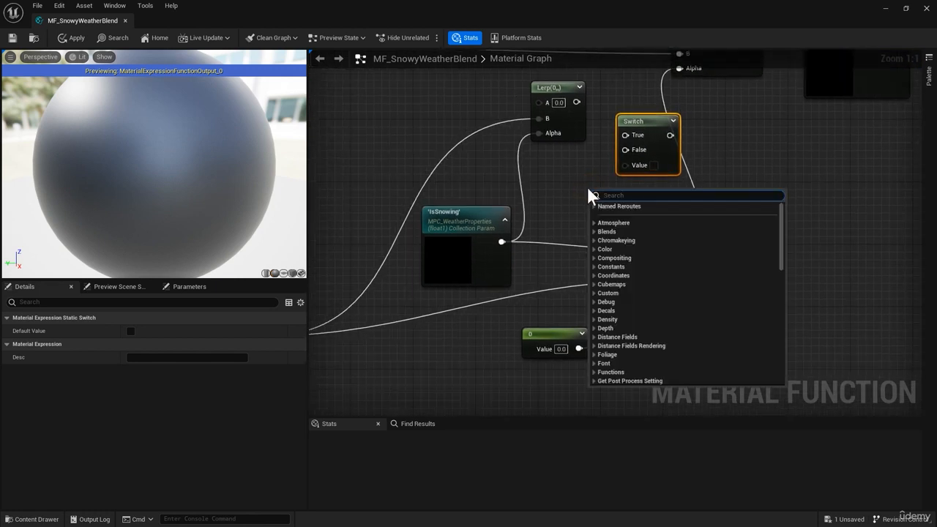
text(input)
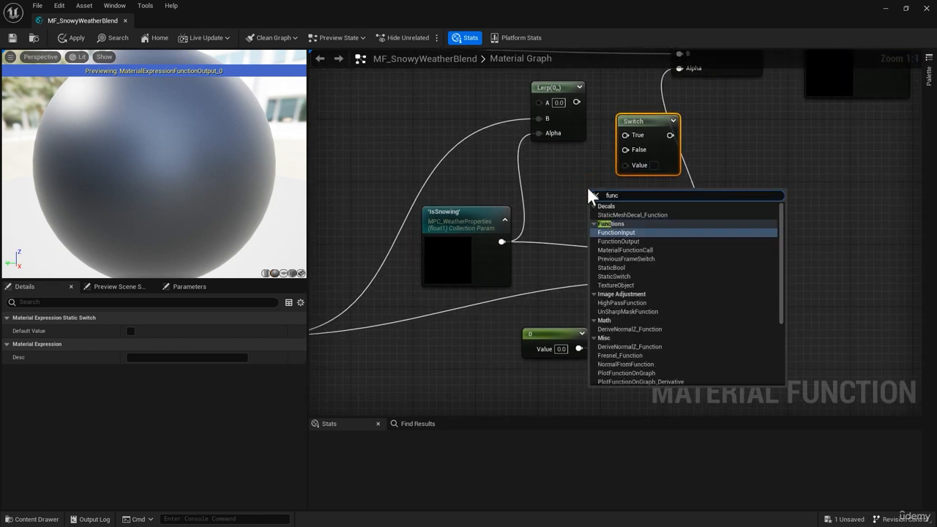
key(Return)
drag(648, 125, 833, 209)
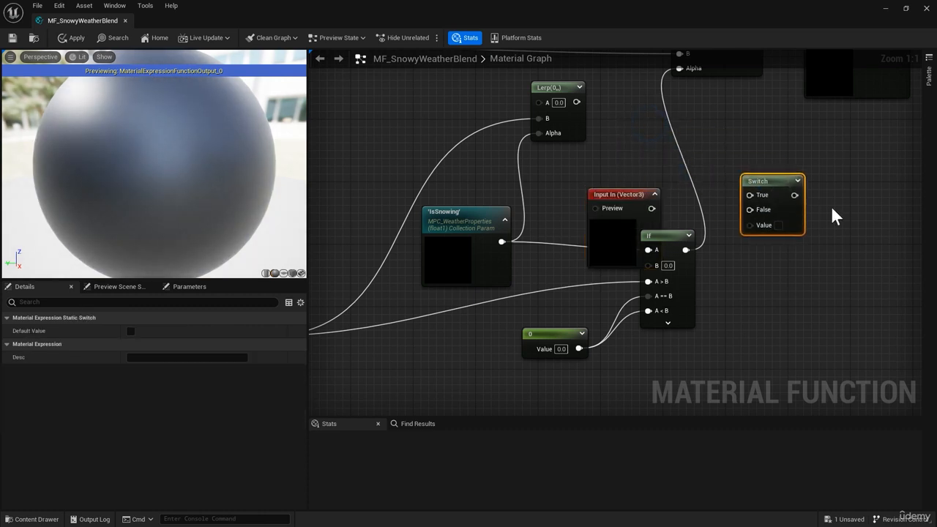
drag(603, 199, 774, 313)
right_drag(774, 313, 578, 245)
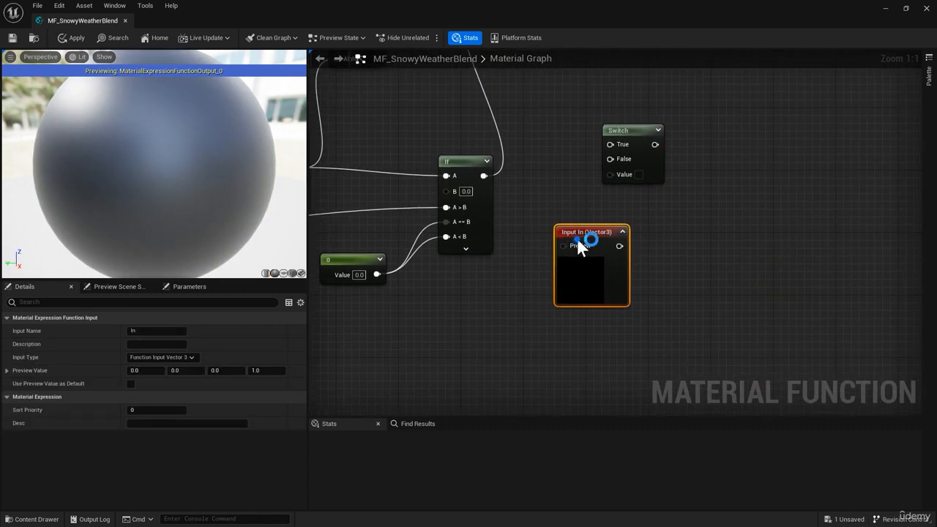
Name the new function input CanAnimateSnowCoverage
click(156, 331)
text(CanAni)
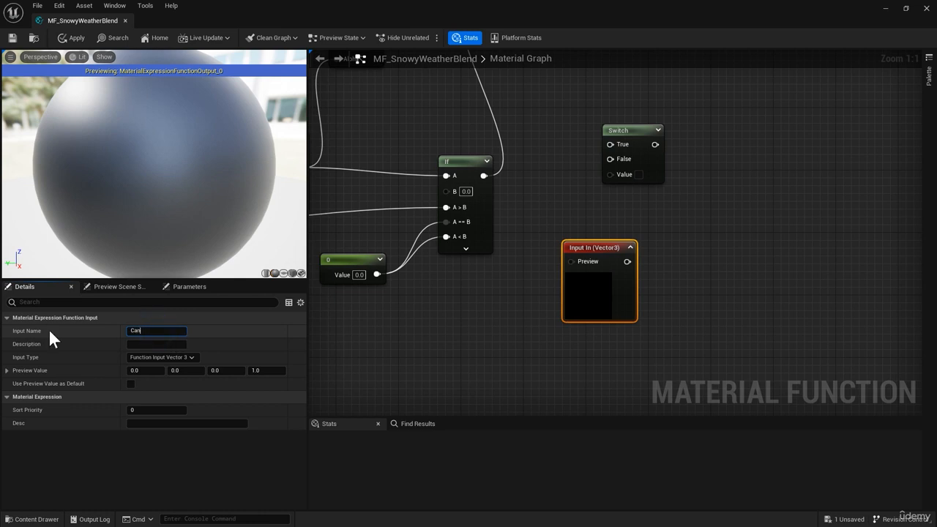
text(mateSnowCoverage)
key(Return)
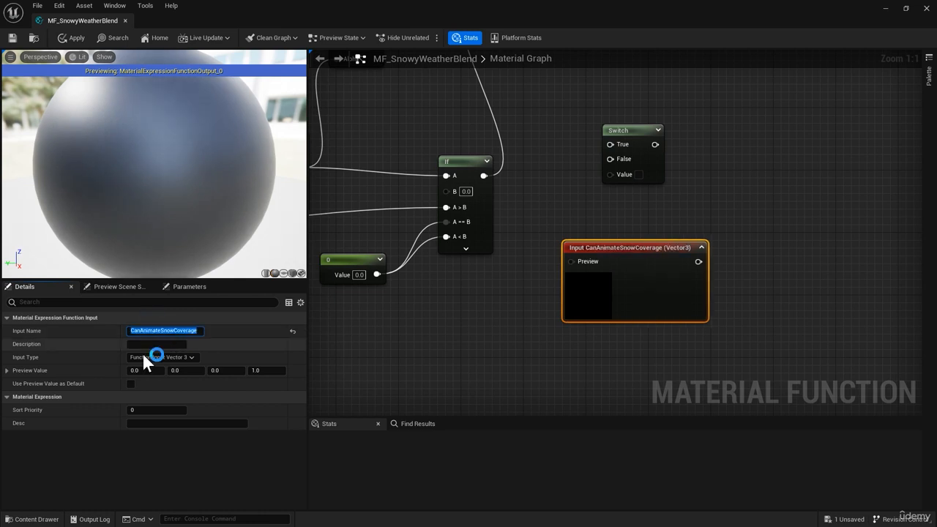
Set the CanAnimateSnowCoverage input type to Function Input Static Bool and enable using its preview value as default
click(182, 358)
click(183, 441)
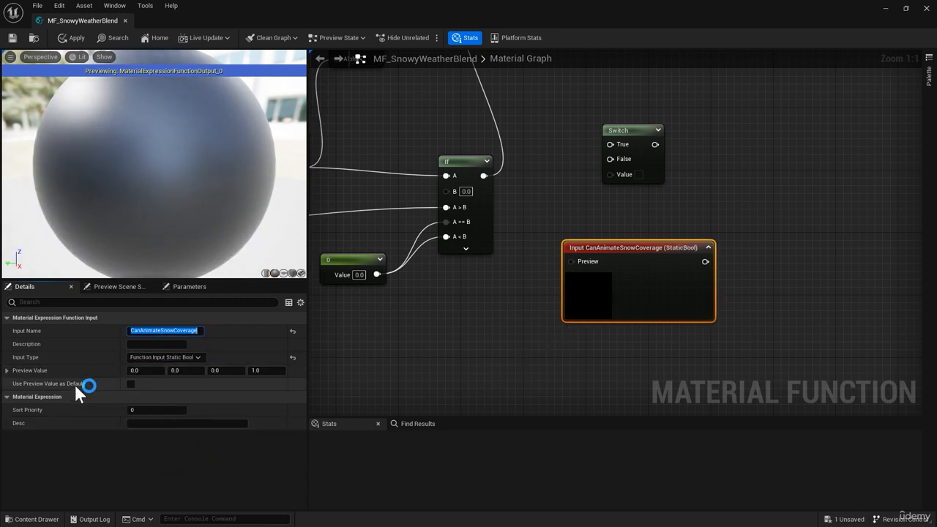
click(130, 384)
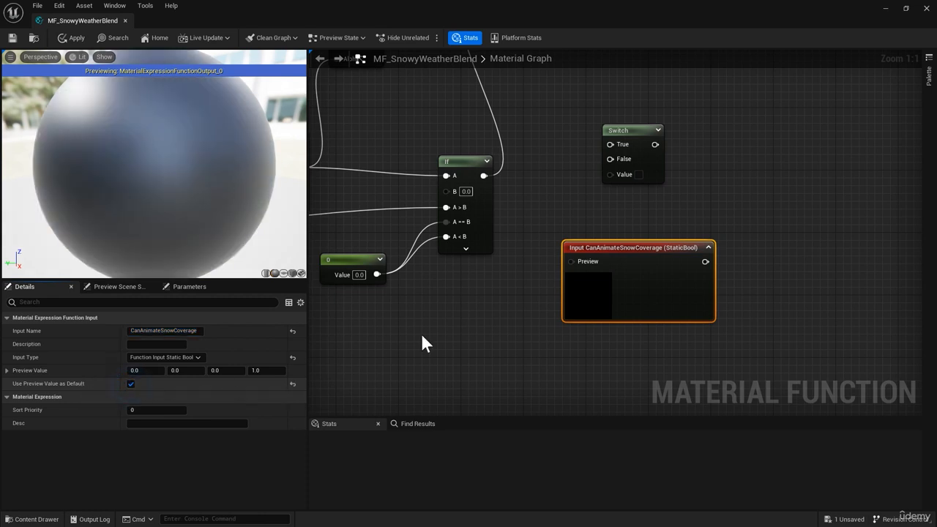
Add a StaticBool node set to true and connect it to the Preview pin of the CanAnimateSnowCoverage input
right_drag(462, 316, 448, 266)
right_click(447, 266)
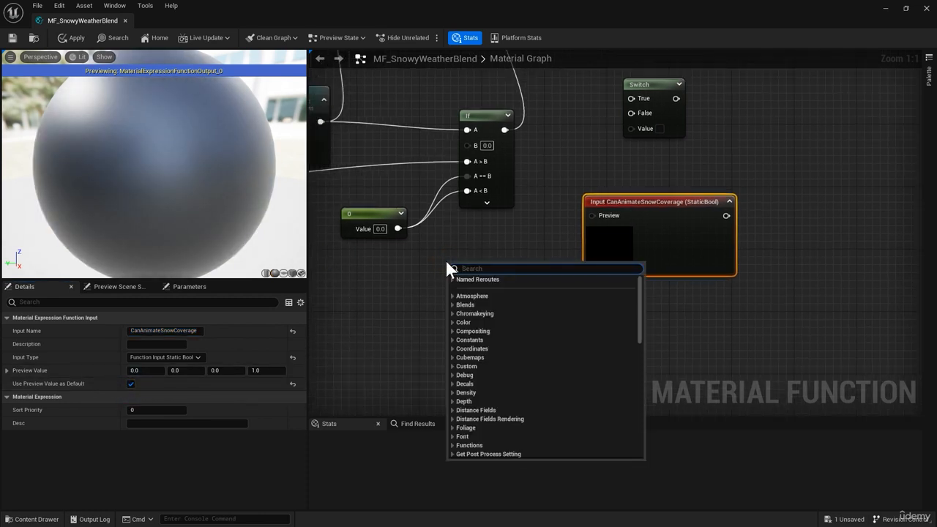
text(static)
key(Return)
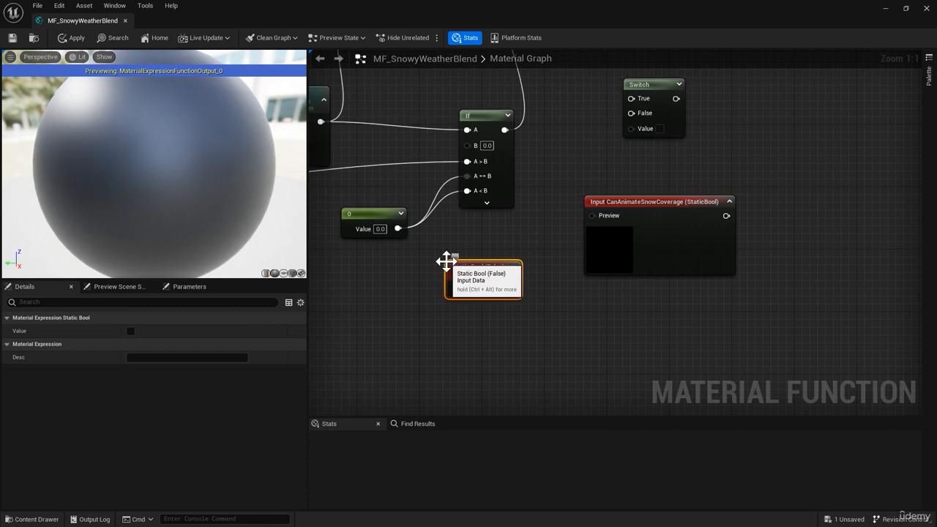
click(483, 289)
drag(510, 289, 599, 216)
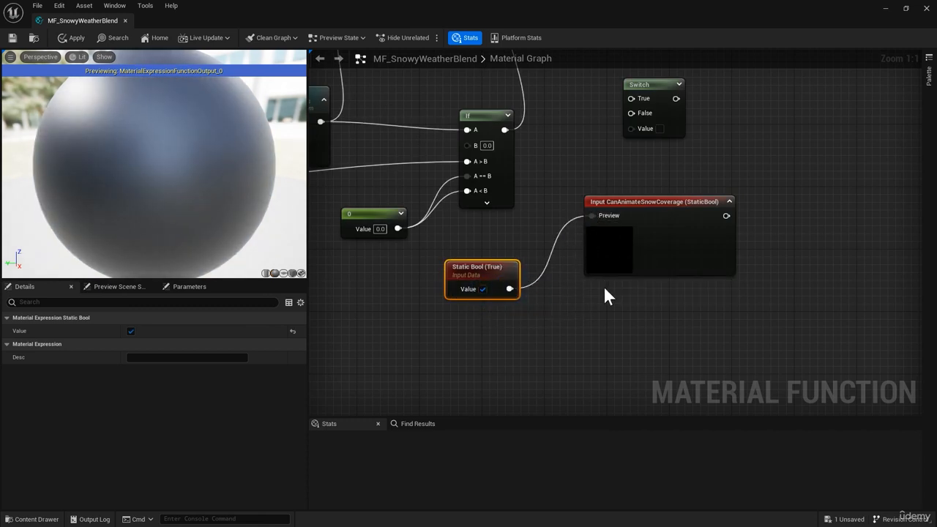
Set the Sort Priority of the CanAnimateSnowCoverage input to 30
right_drag(569, 282, 573, 295)
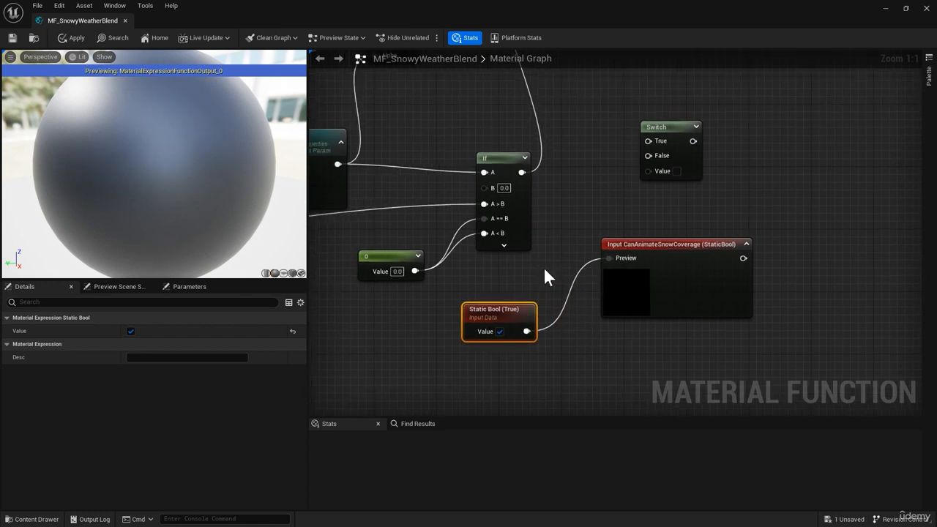
click(667, 271)
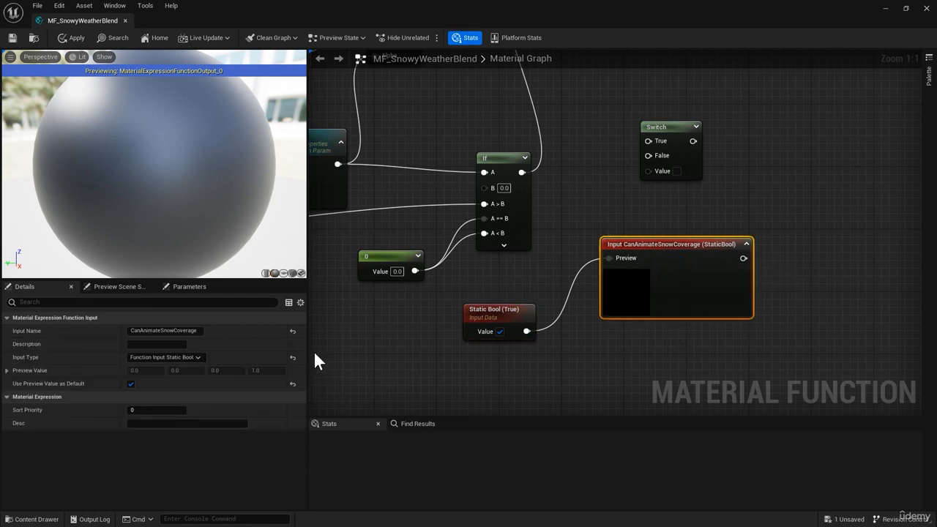
click(139, 410)
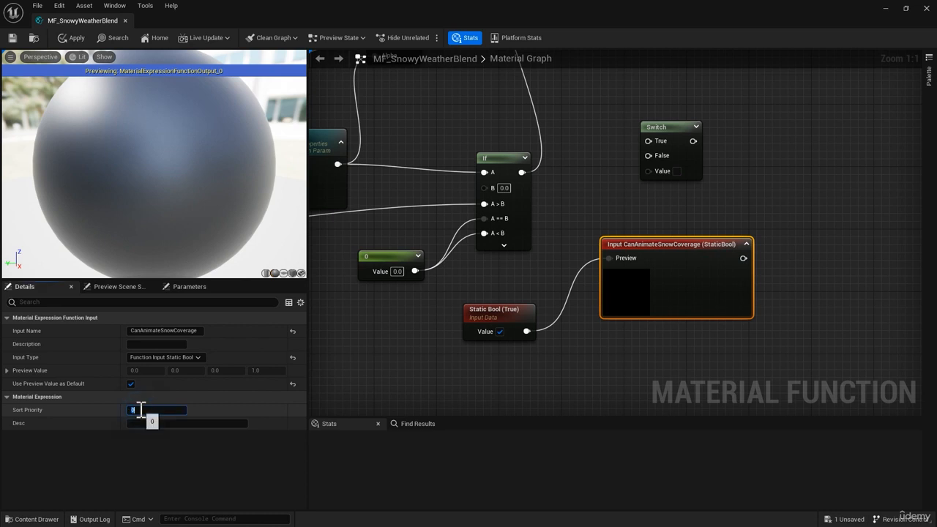
right_drag(744, 258, 703, 272)
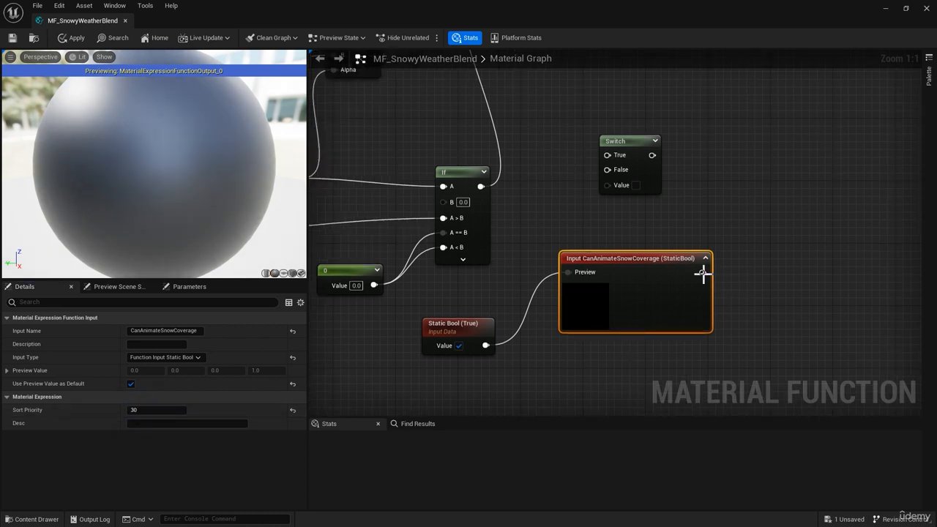
Wire the Switch node's inputs: CanAnimateSnowCoverage to Value, the Lerp output to True and the If output to False
drag(703, 272, 619, 186)
right_drag(535, 194, 647, 275)
right_drag(566, 270, 590, 309)
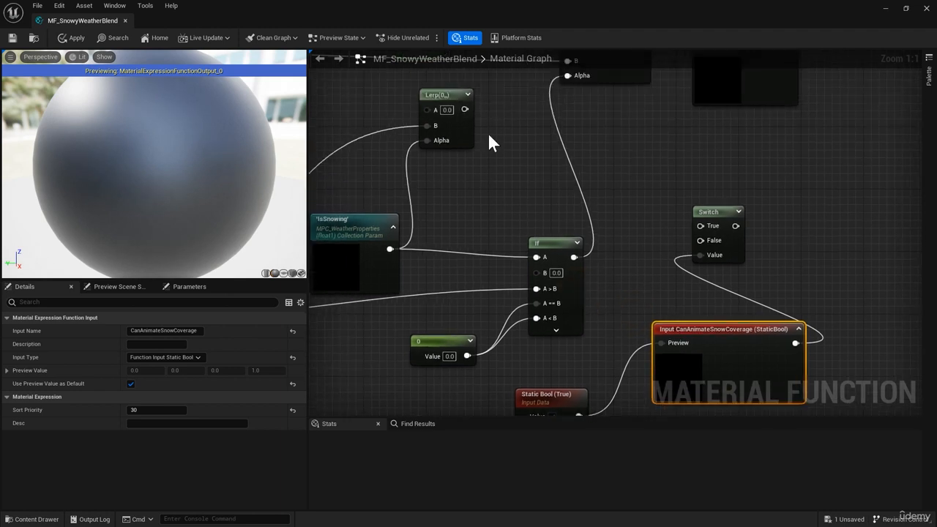
drag(464, 109, 639, 143)
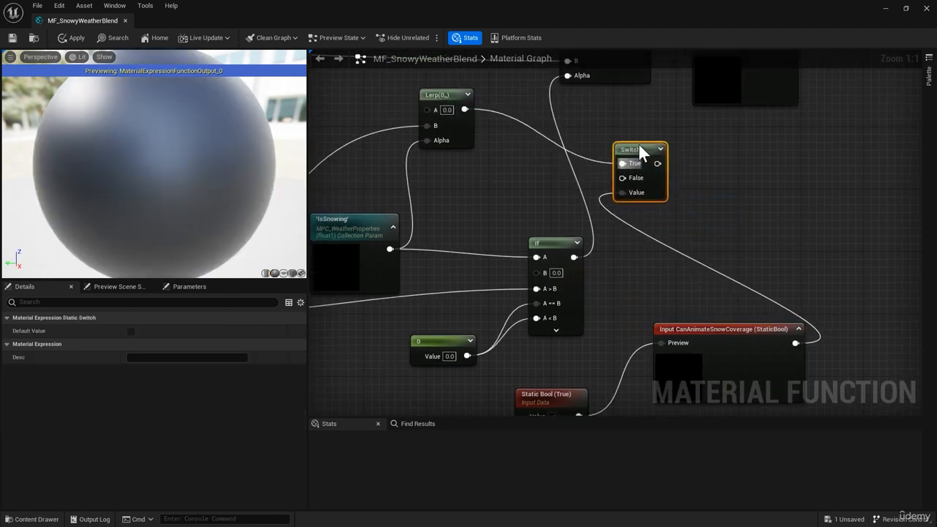
drag(573, 258, 623, 170)
Connect the Switch output to the Alpha pin of the material blend node and reposition the blend and output nodes
click(563, 165)
right_drag(563, 164, 549, 257)
drag(644, 249, 737, 142)
click(727, 146)
ctrl+click(592, 142)
right_drag(654, 259, 576, 184)
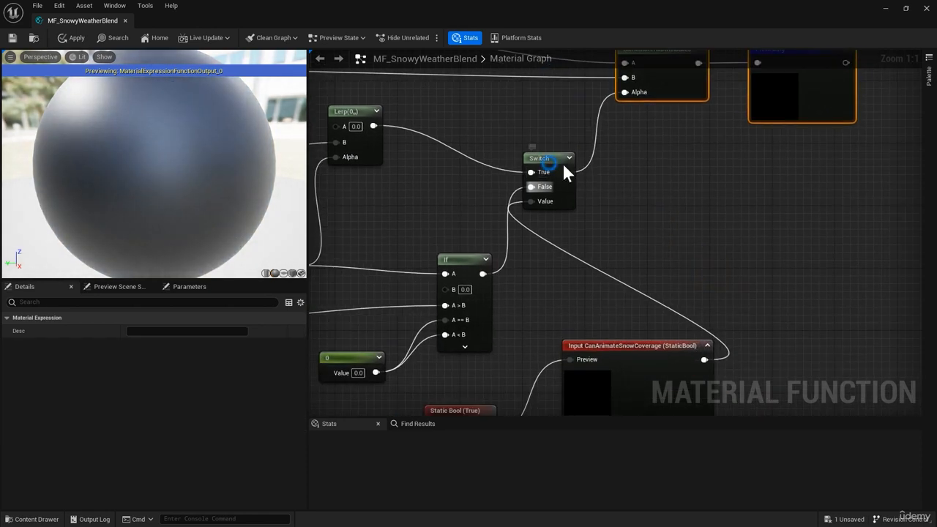
Move the Switch and CanAnimateSnowCoverage nodes to tidy the wires, and apply the changes to the material function
drag(557, 162, 666, 165)
right_drag(629, 341, 622, 278)
drag(625, 285, 585, 292)
right_drag(524, 214, 545, 248)
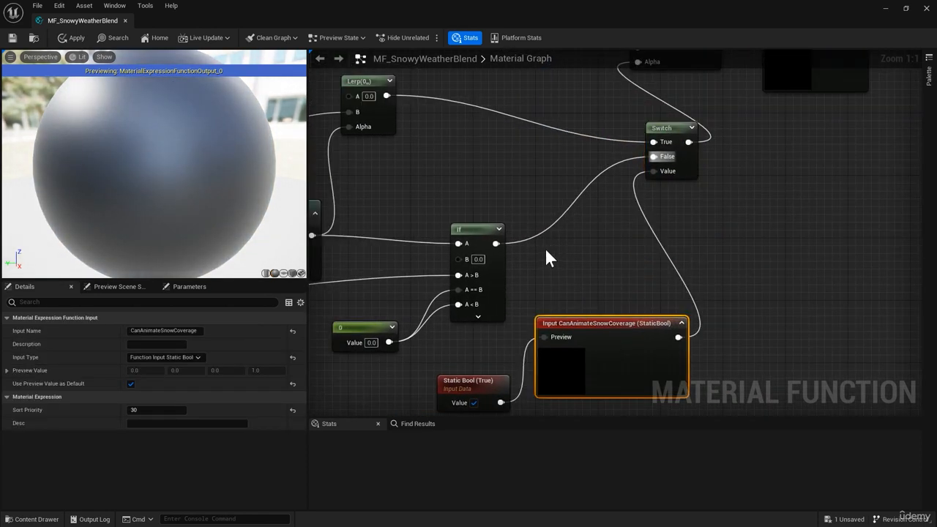
click(74, 39)
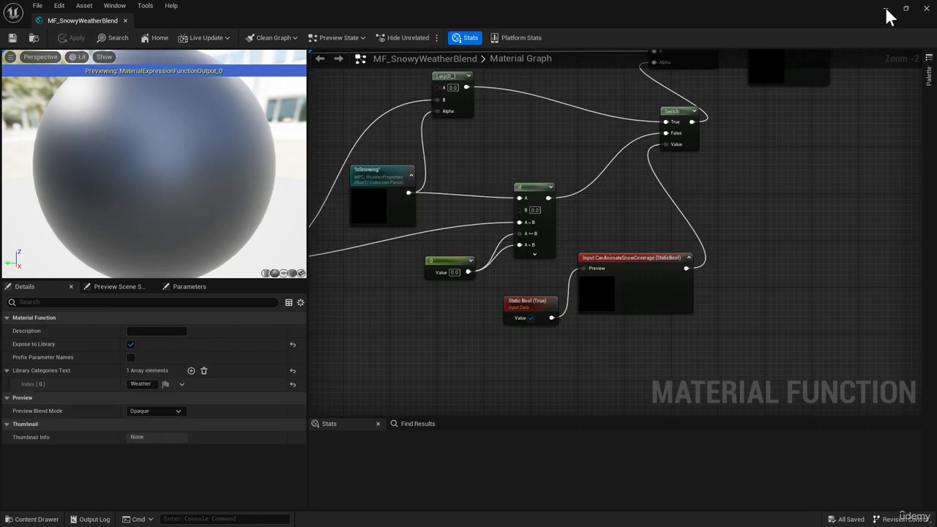
Return to the MainMap level and examine the snow coverage on the rock, table, bush and landscape
click(886, 9)
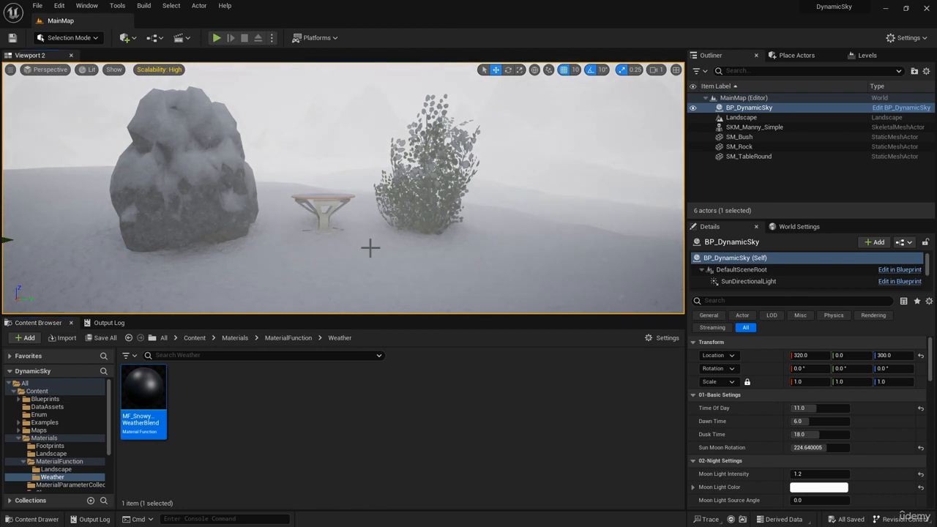
right_drag(587, 210, 236, 231)
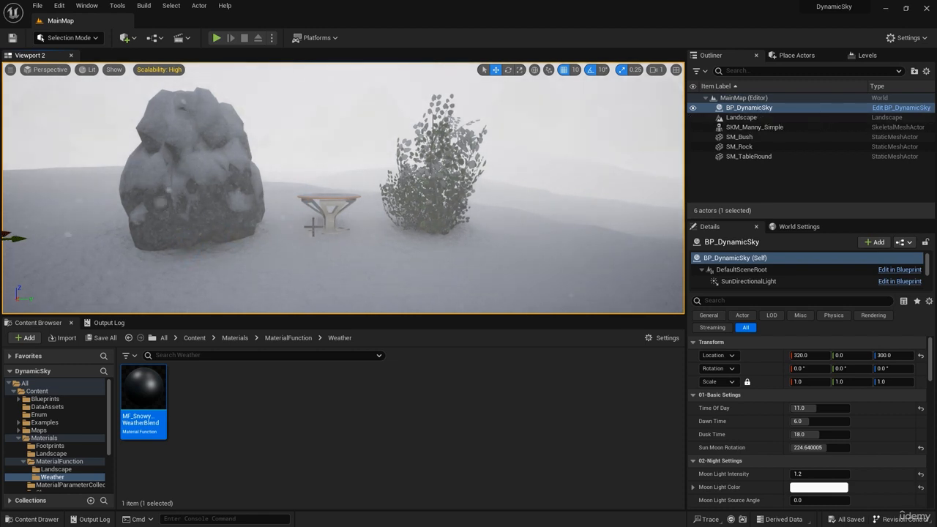
right_drag(334, 228, 131, 111)
right_drag(309, 224, 373, 224)
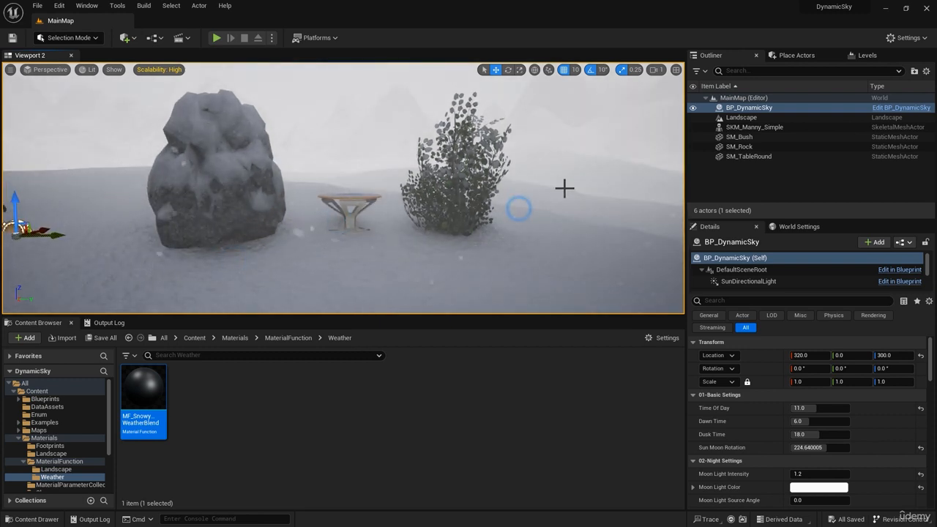
right_drag(576, 201, 561, 198)
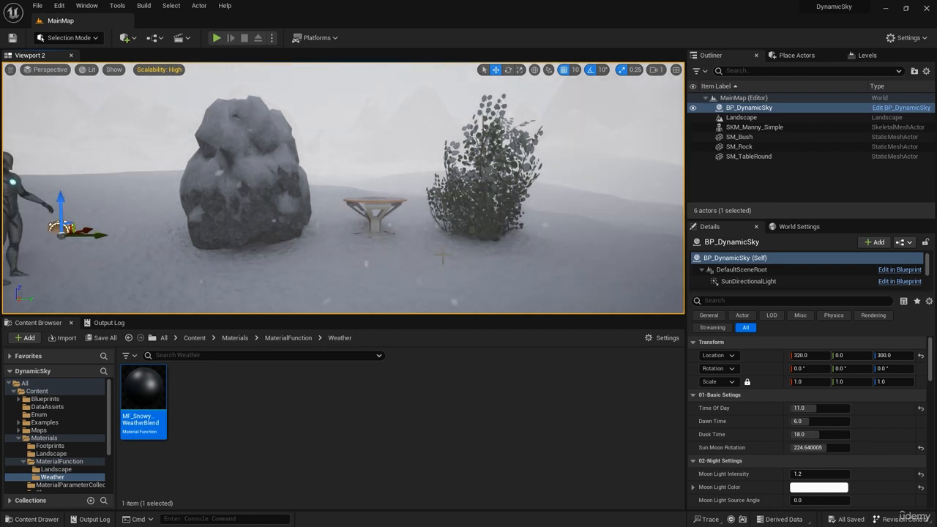
right_drag(442, 257, 396, 249)
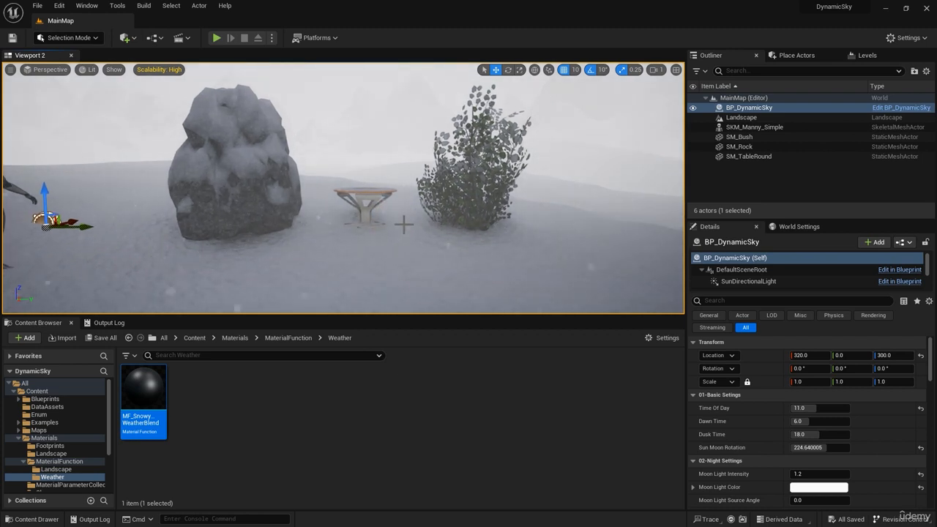
click(317, 234)
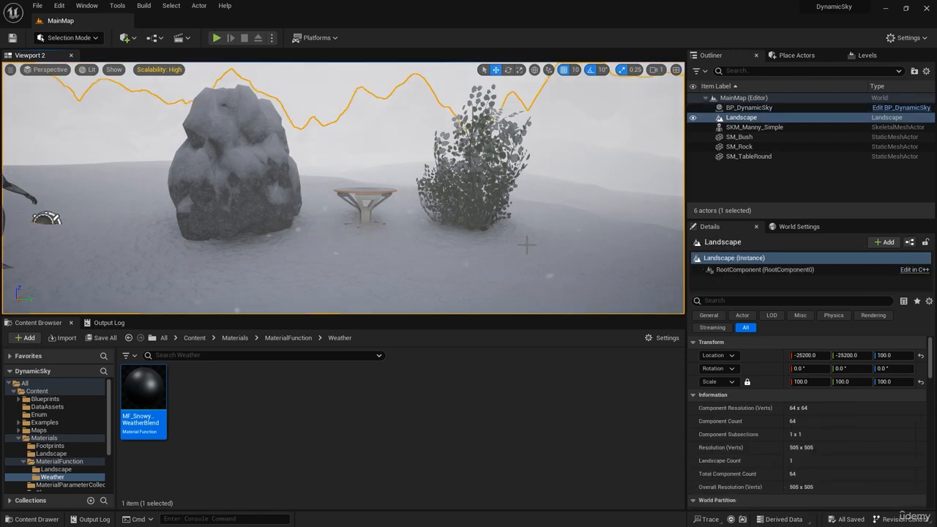
click(469, 171)
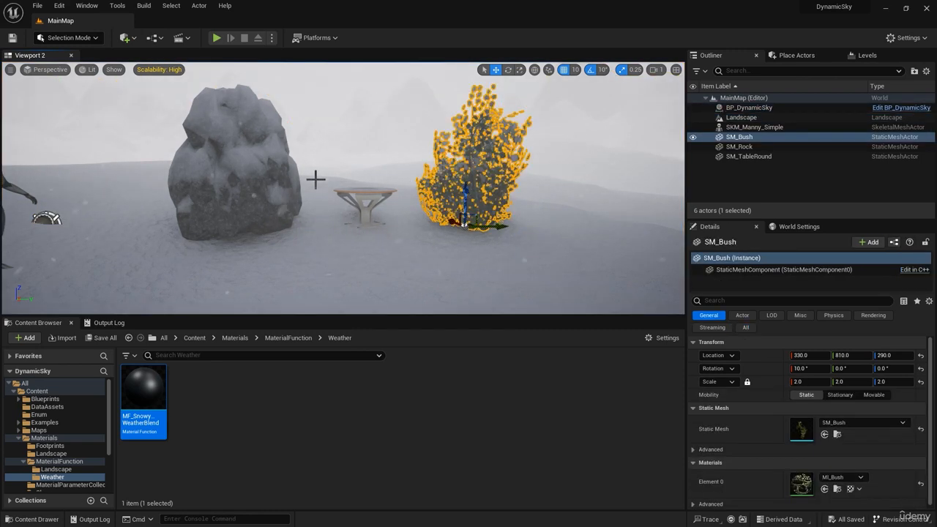
click(243, 178)
click(370, 198)
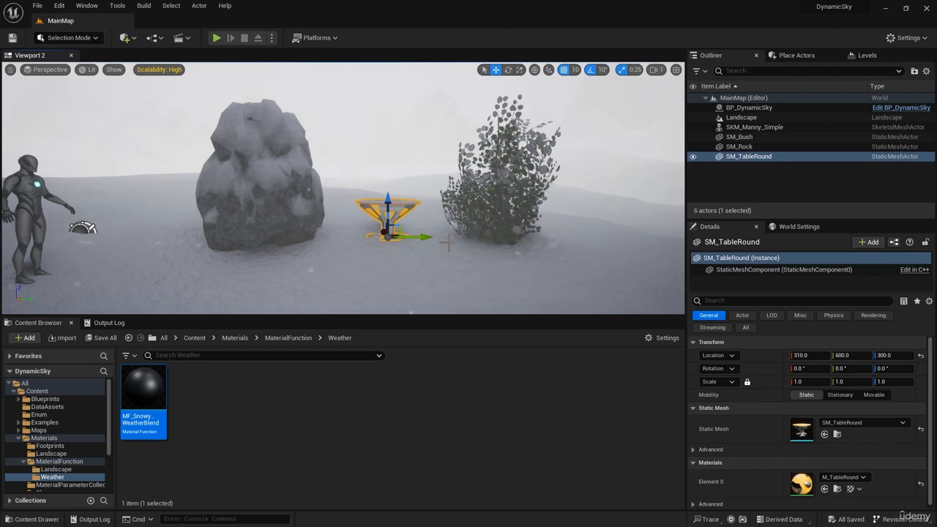
click(83, 227)
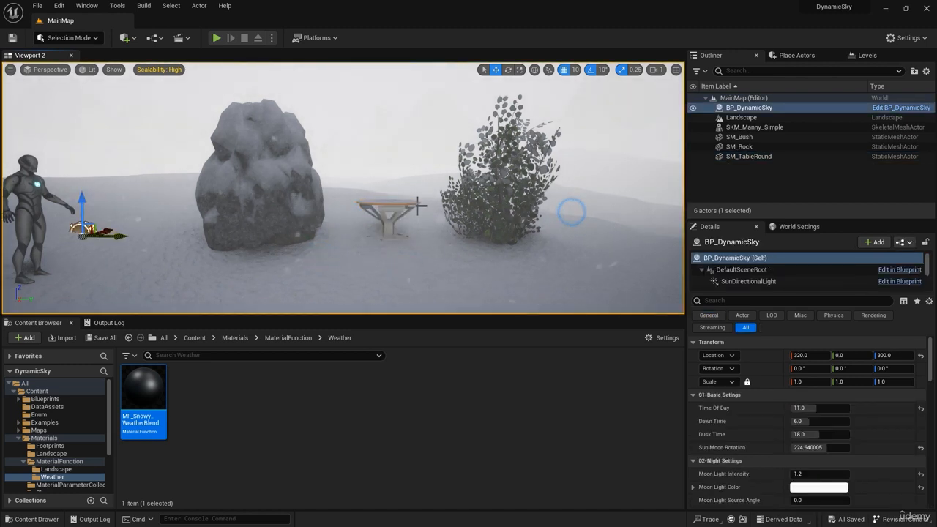
drag(123, 236, 178, 250)
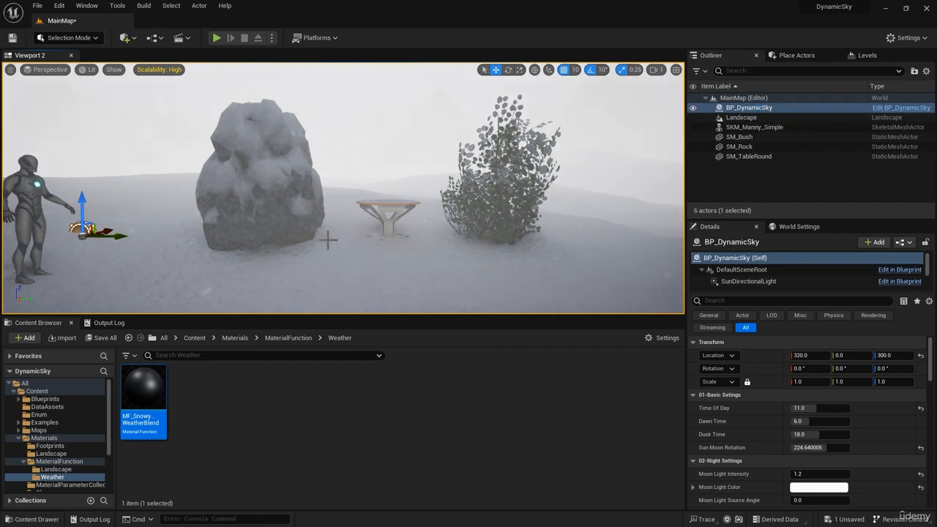
right_drag(372, 240, 377, 241)
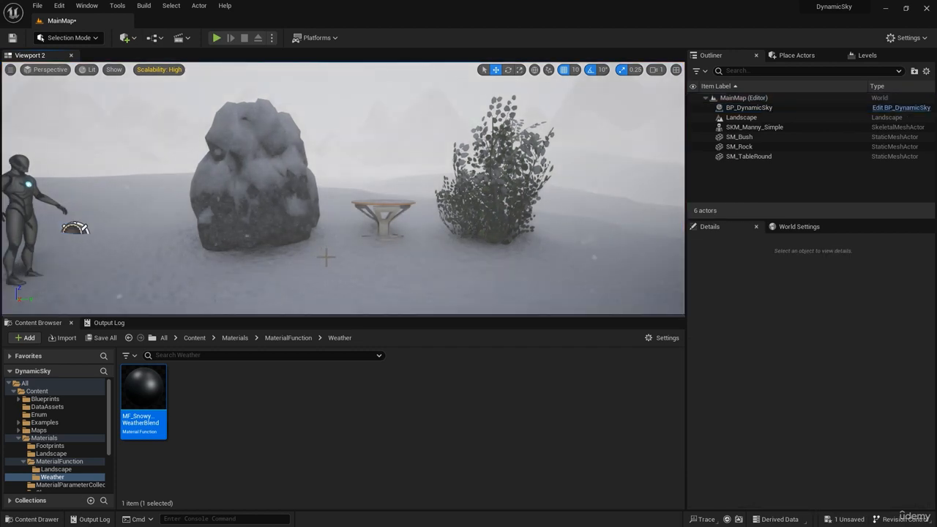
Locate the landscape's material in the content browser and open M_AutoLandscape to examine the inputs of its MF_SnowyWeatherBlend node
click(325, 257)
scroll(768, 405, down, 10)
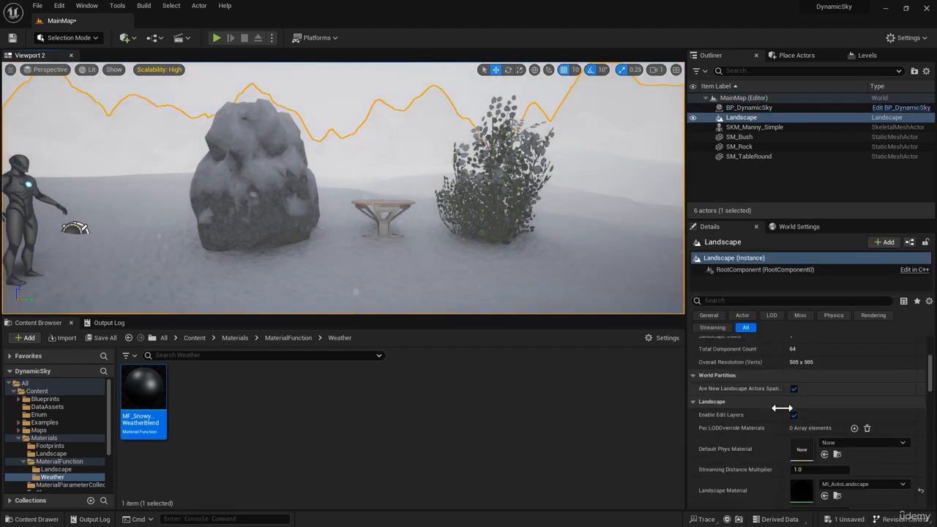
click(838, 417)
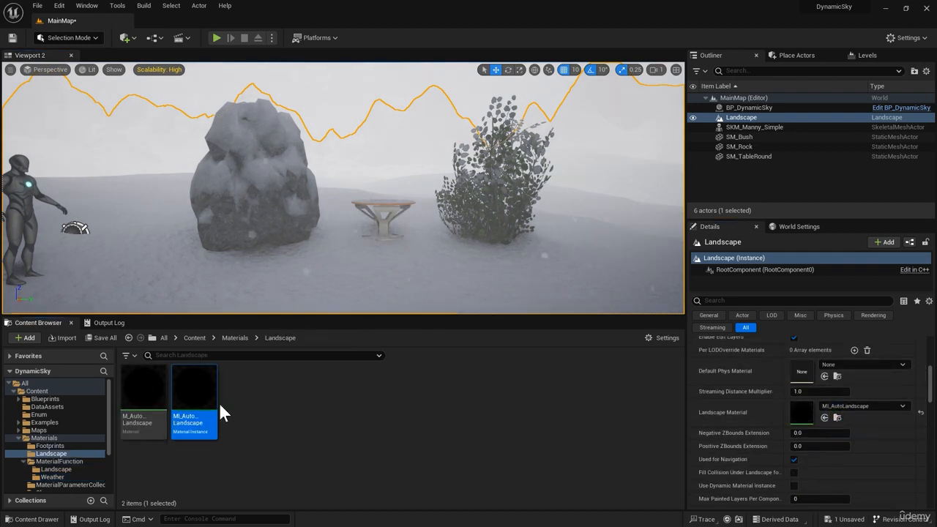
click(145, 383)
double_click(144, 378)
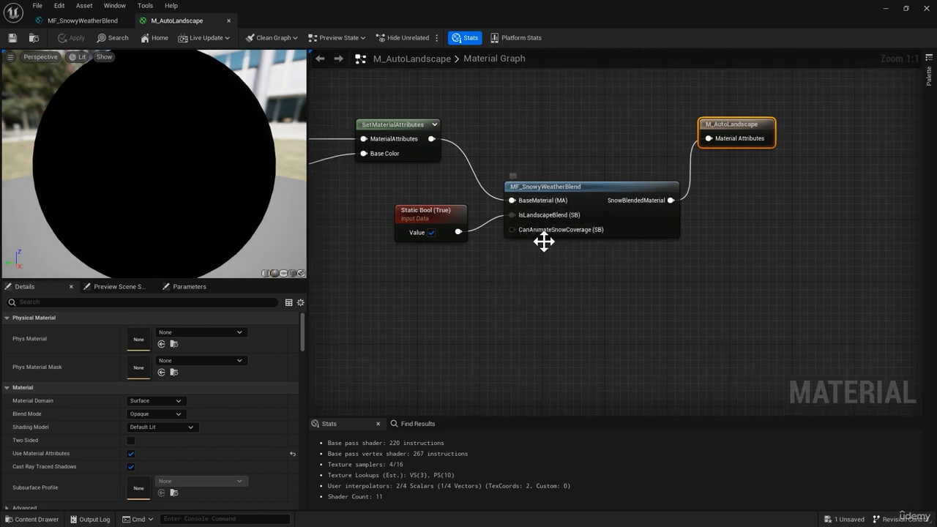
click(538, 277)
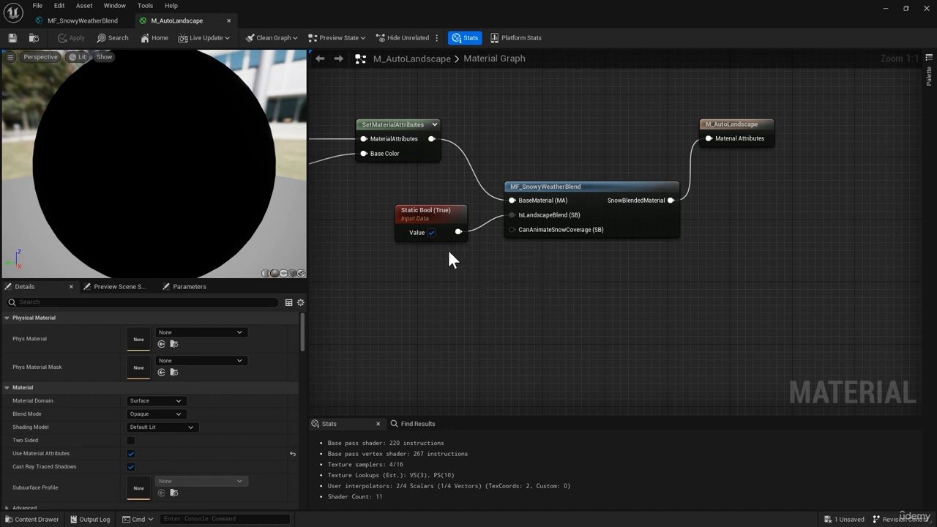
click(431, 208)
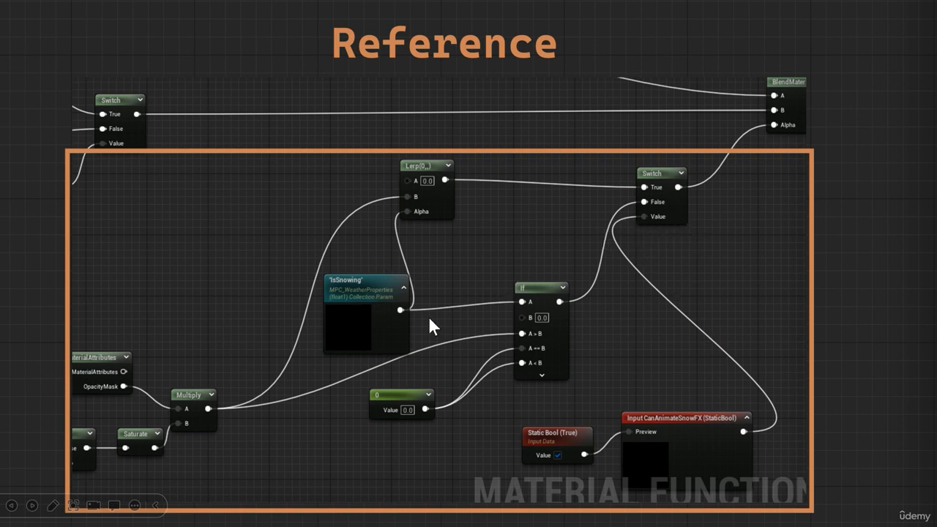
click(901, 425)
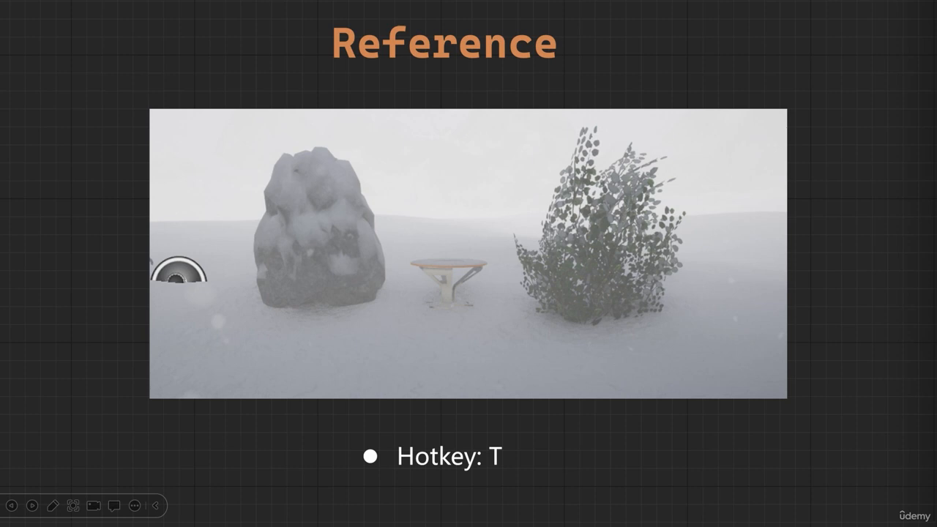
key(Right)
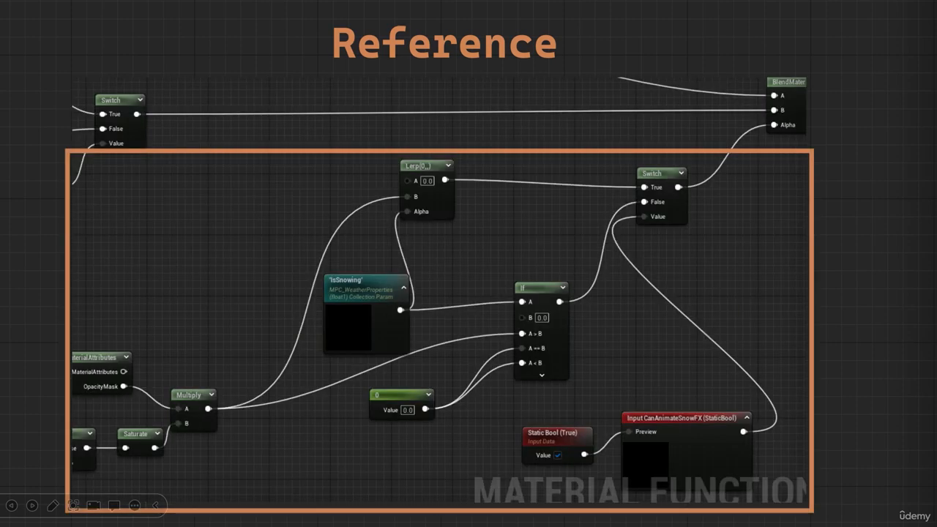
key(Left)
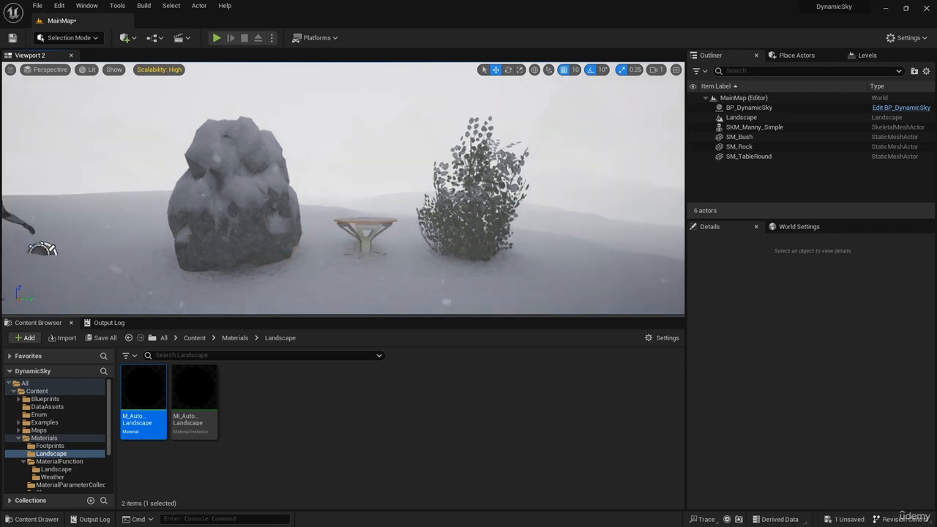
Open the BP_DynamicSky blueprint from the level and display its Event Graph
right_drag(359, 209, 345, 223)
right_drag(412, 232, 400, 231)
right_drag(502, 222, 507, 222)
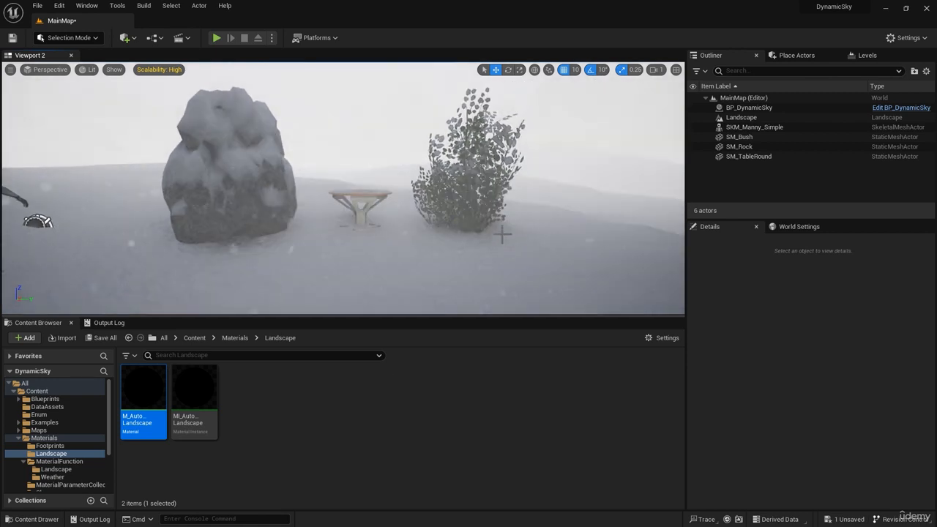
click(881, 108)
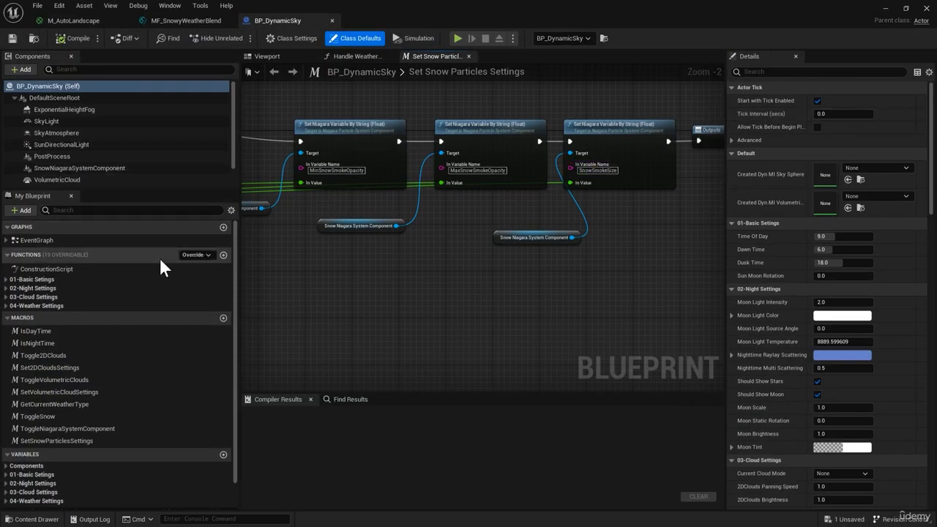
double_click(42, 241)
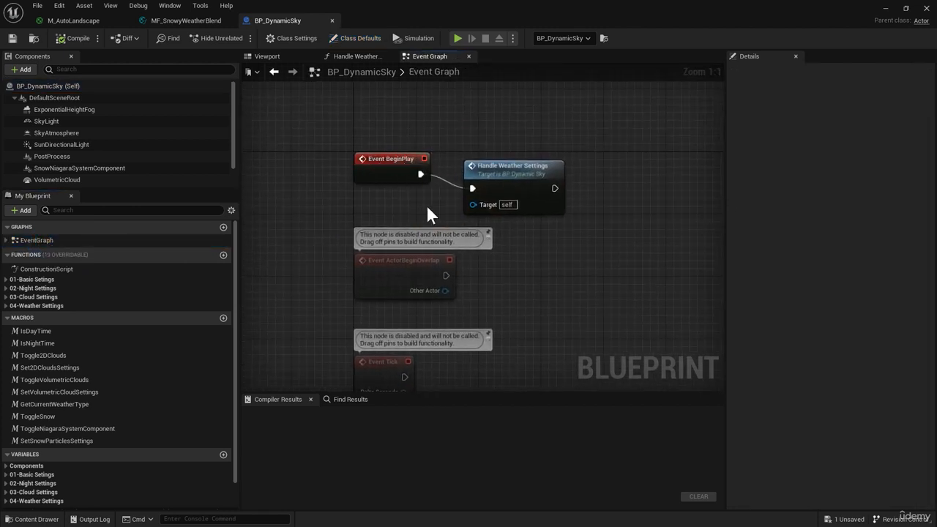
Add a Set Scalar Parameter Value node beside the Handle Weather Settings node in the Event Graph
right_drag(439, 217, 393, 219)
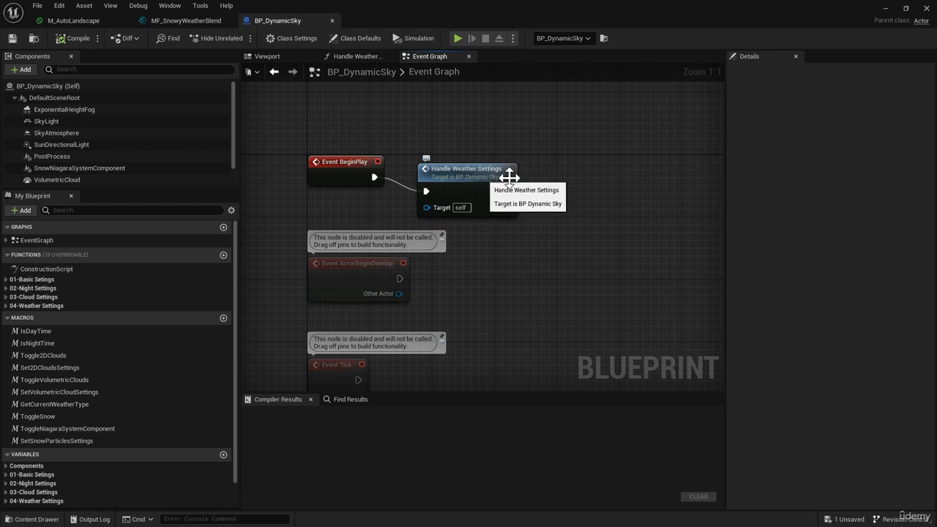
right_drag(559, 180, 448, 186)
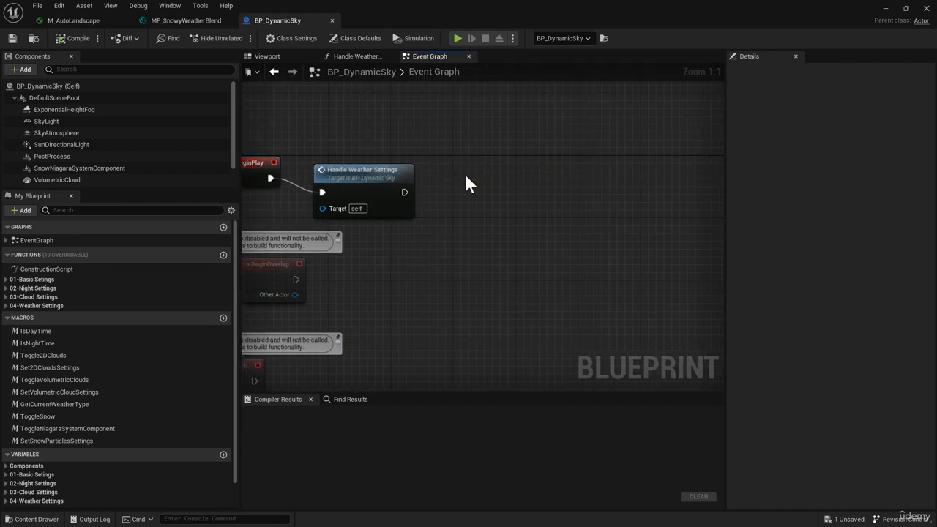
right_click(467, 176)
text(SET)
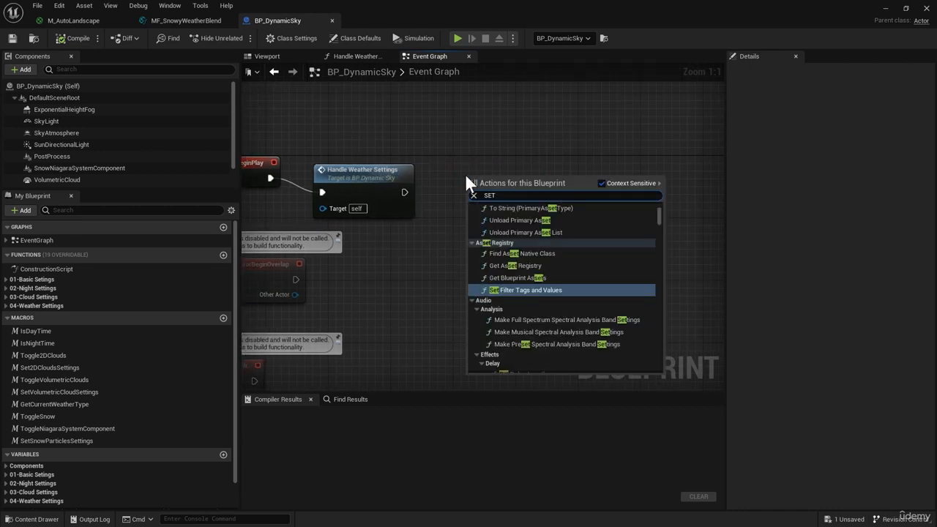
text( SCALAR)
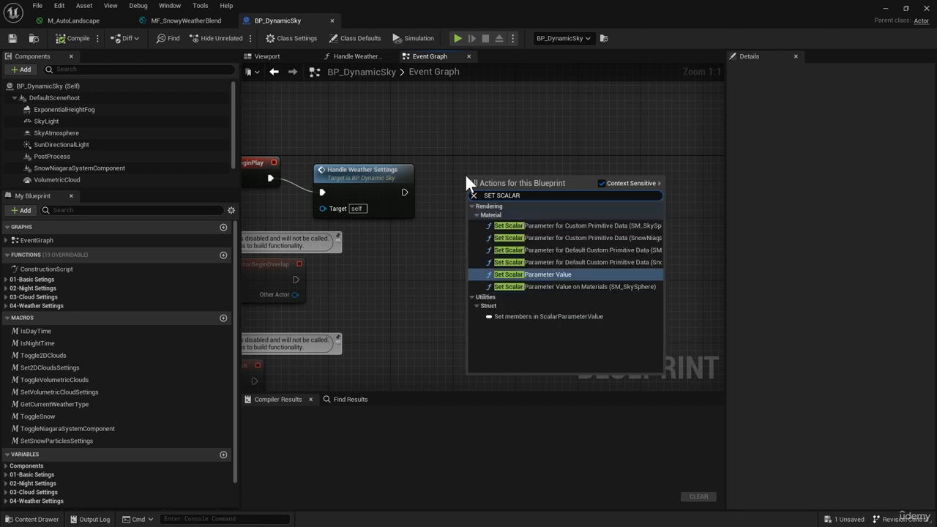
key(Return)
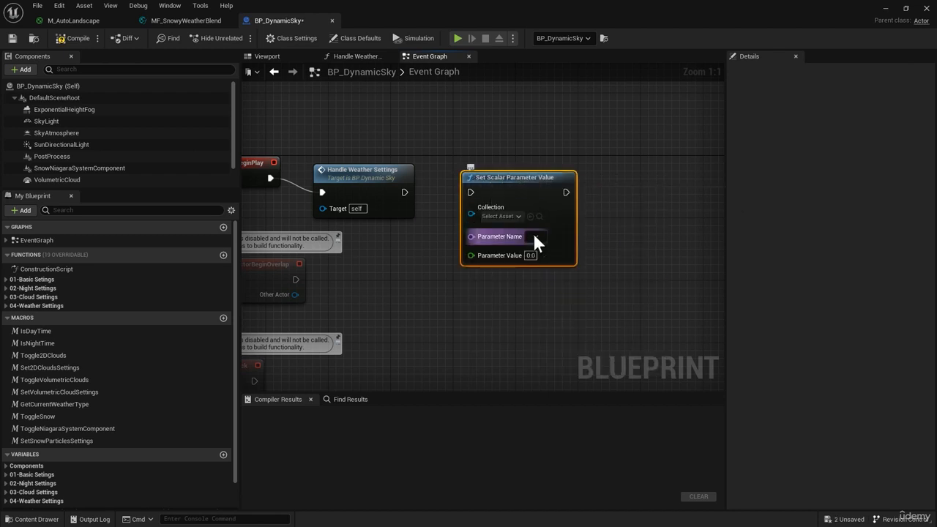
Set the new node's Collection to MPC_WeatherProperties and its Parameter Name to IsSnowing
click(509, 218)
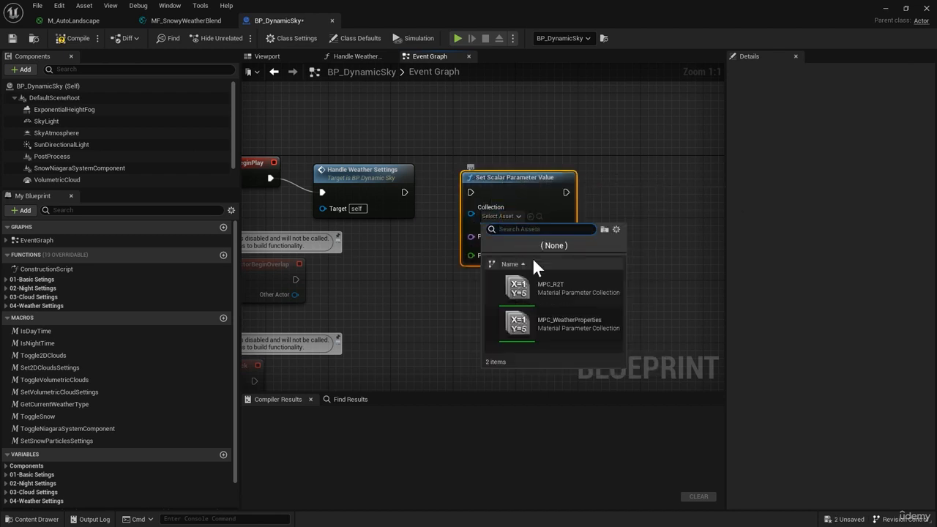
click(571, 322)
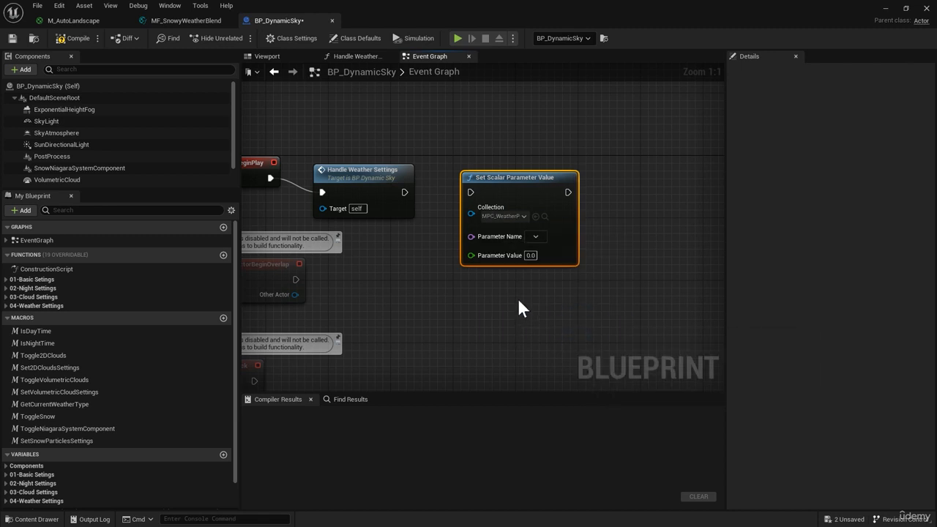
click(535, 237)
click(545, 248)
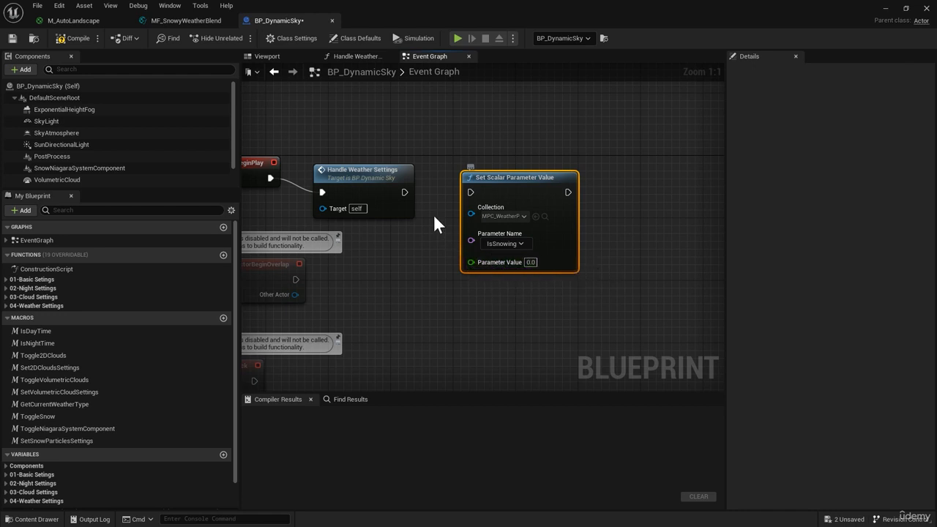
Connect Handle Weather Settings' execution output to the Set Scalar Parameter Value node and compile the blueprint
drag(404, 193, 470, 190)
click(81, 39)
right_drag(464, 270, 410, 268)
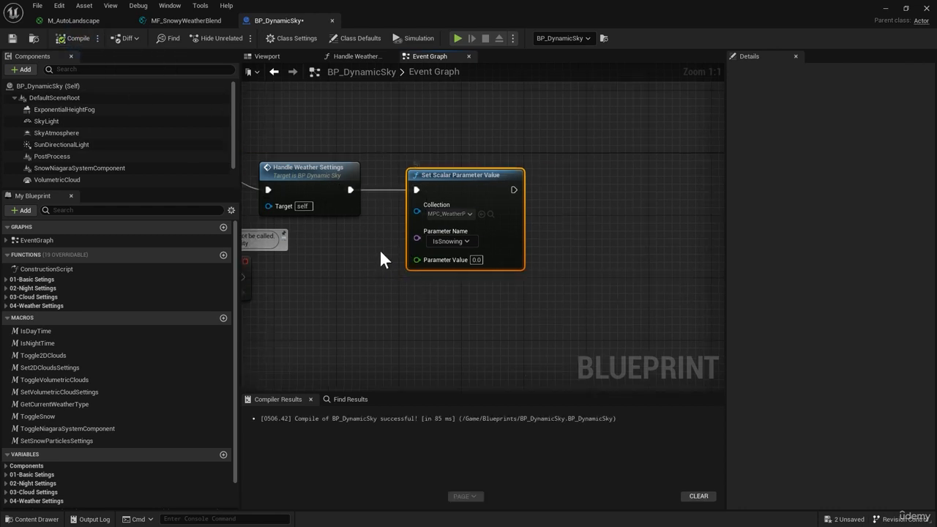
right_drag(369, 241, 386, 252)
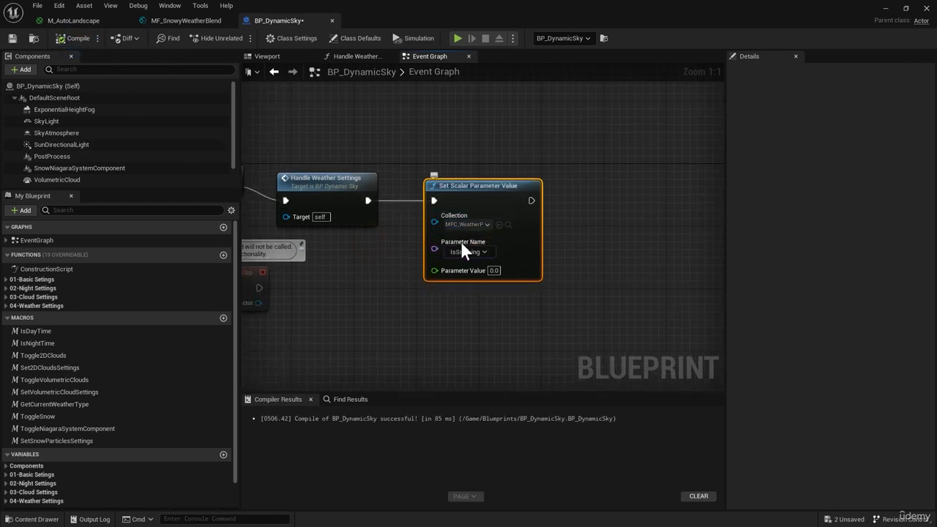
Add a timeline beyond the Set Scalar Parameter Value node and name it SnowCoverageAnimationTimeline
right_drag(550, 243, 498, 225)
drag(411, 201, 497, 199)
click(450, 230)
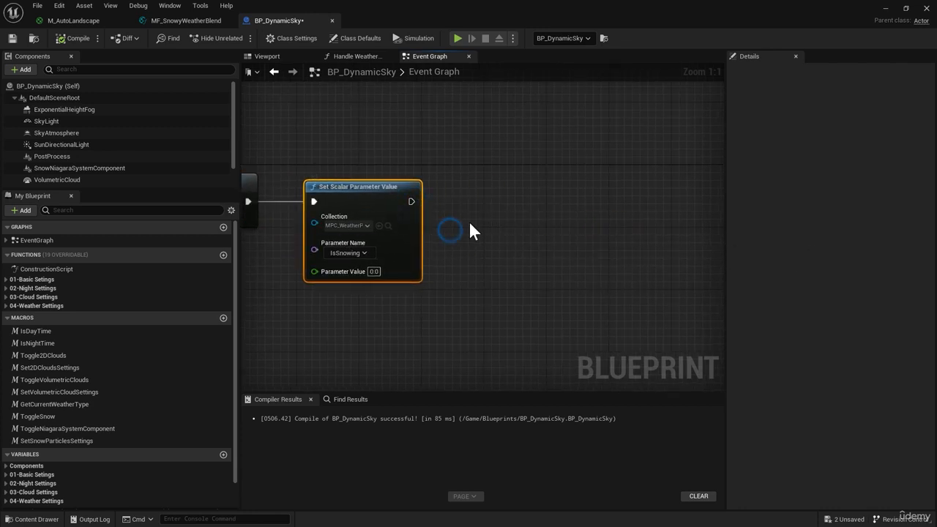
right_click(539, 199)
text(ADD TIMEL)
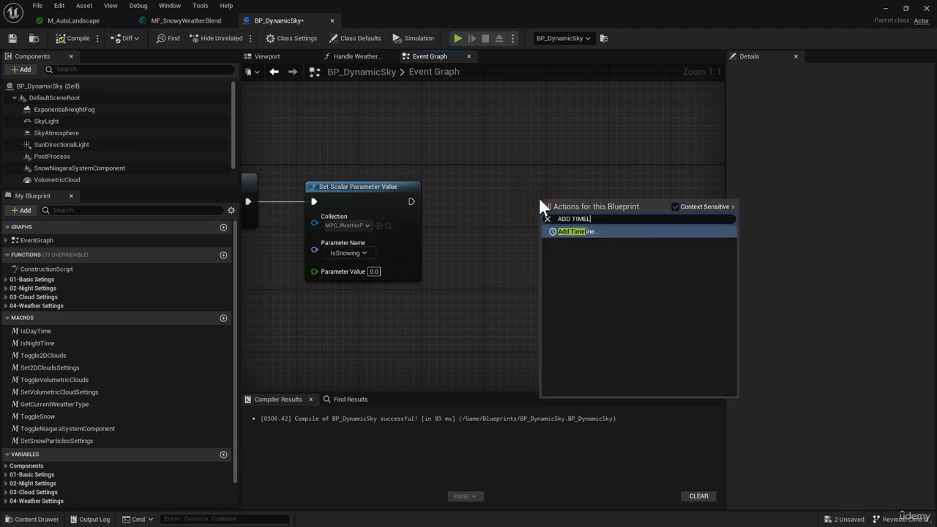
click(590, 232)
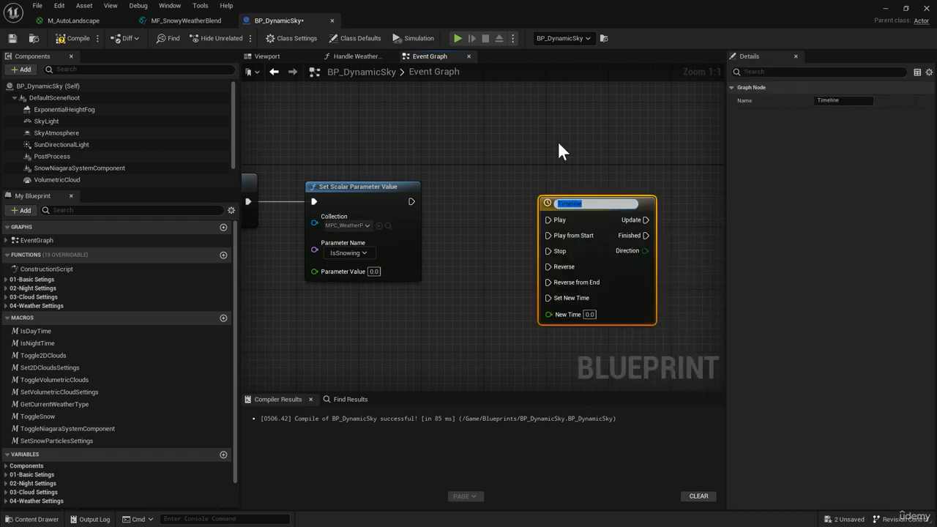
text(SnowCoverageAnimation)
key(Return)
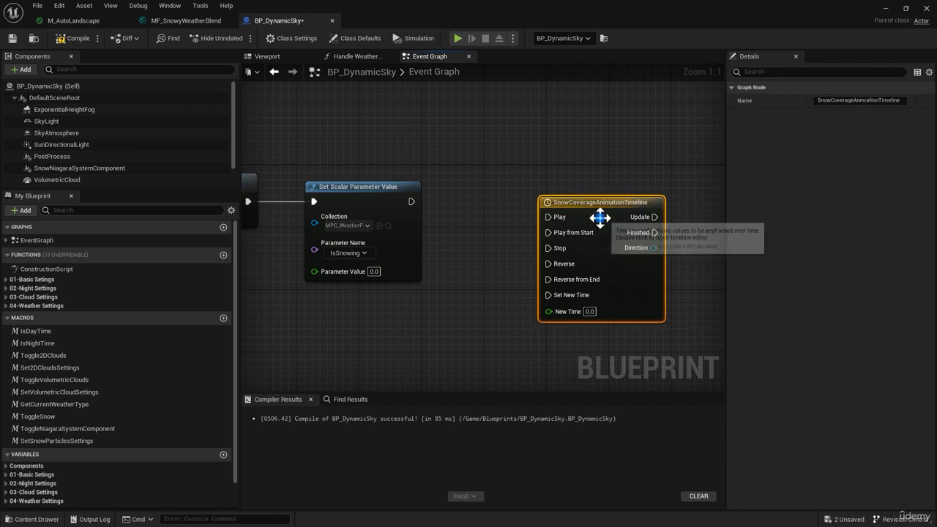
Open SnowCoverageAnimationTimeline for editing and add a float track with its default name
double_click(599, 217)
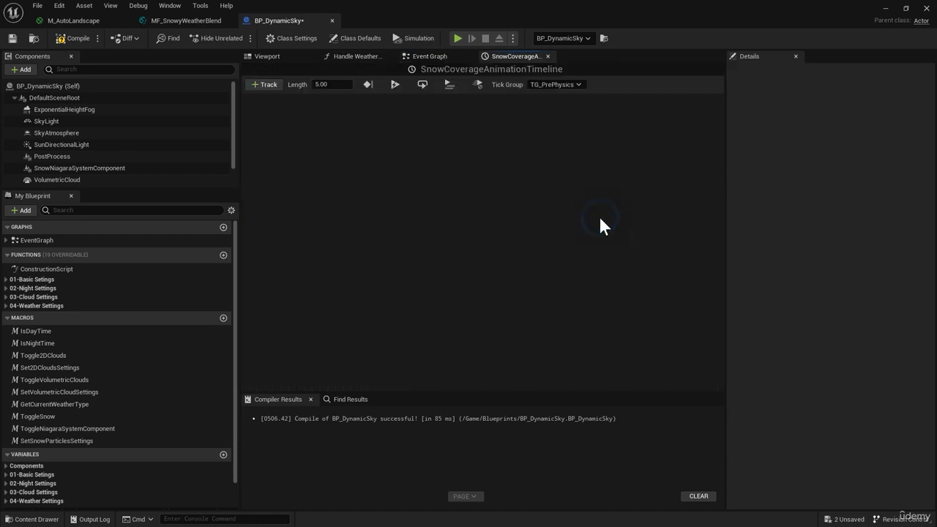
click(263, 84)
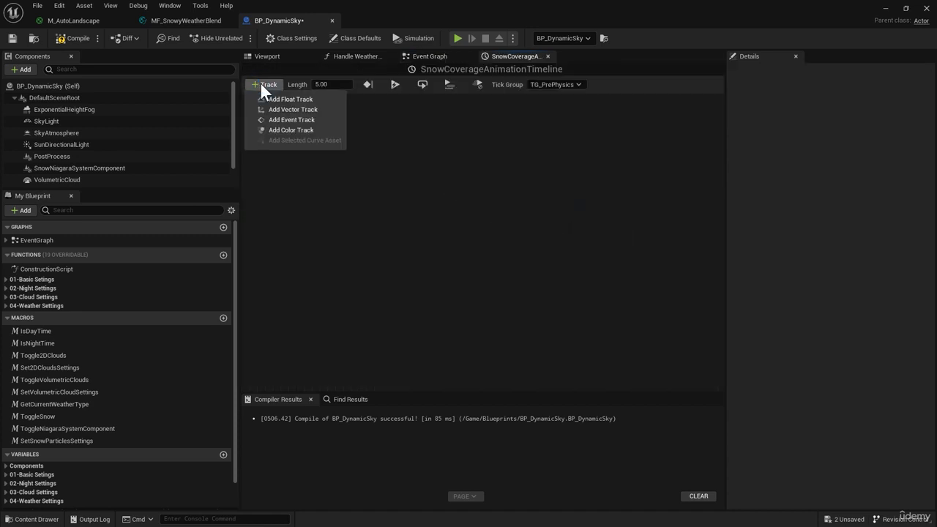
click(298, 101)
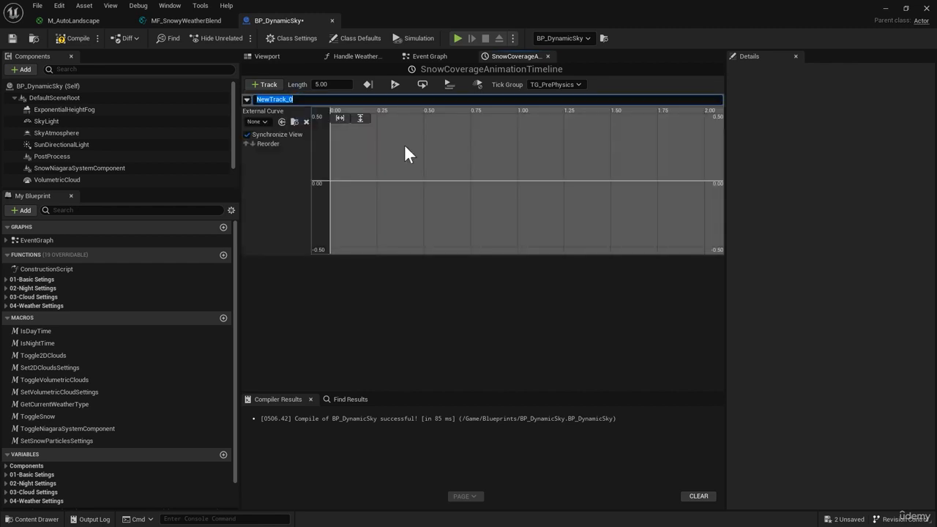
click(361, 168)
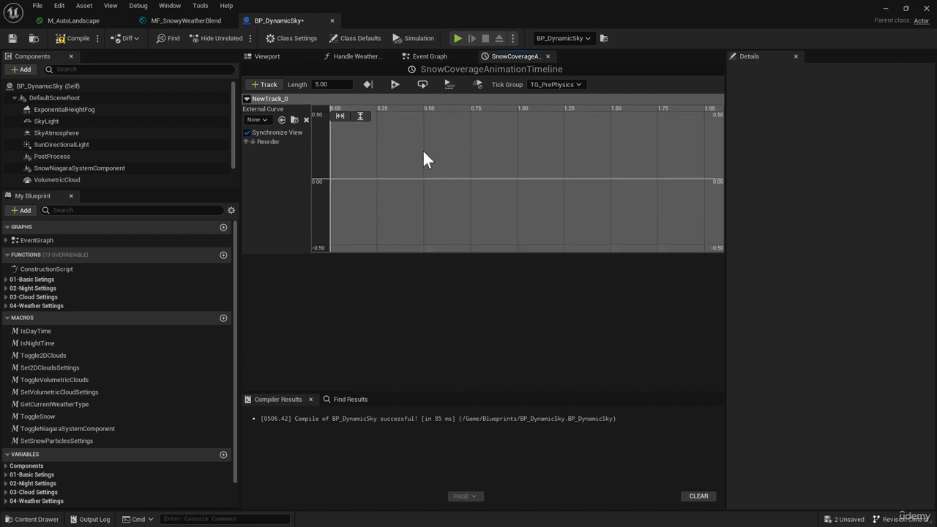
Add a first key to the float track's curve and set its time to 0
right_click(351, 176)
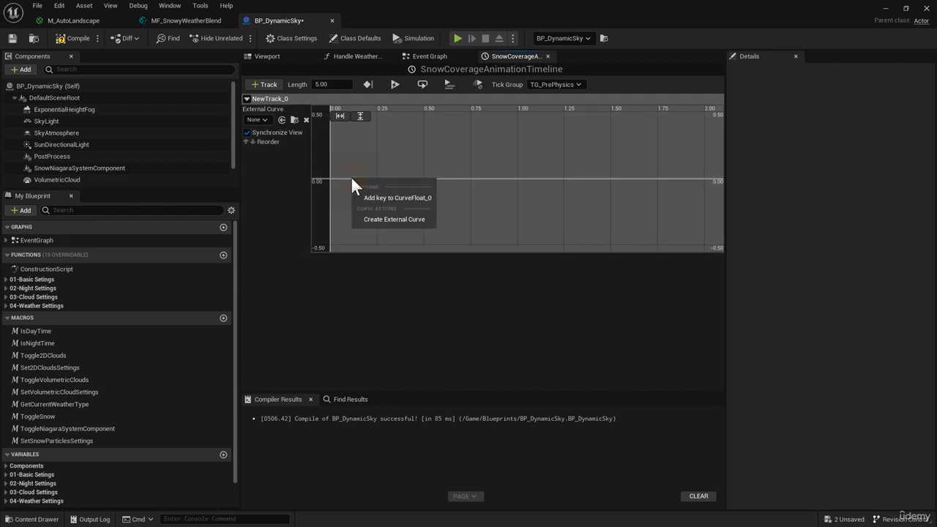
click(400, 199)
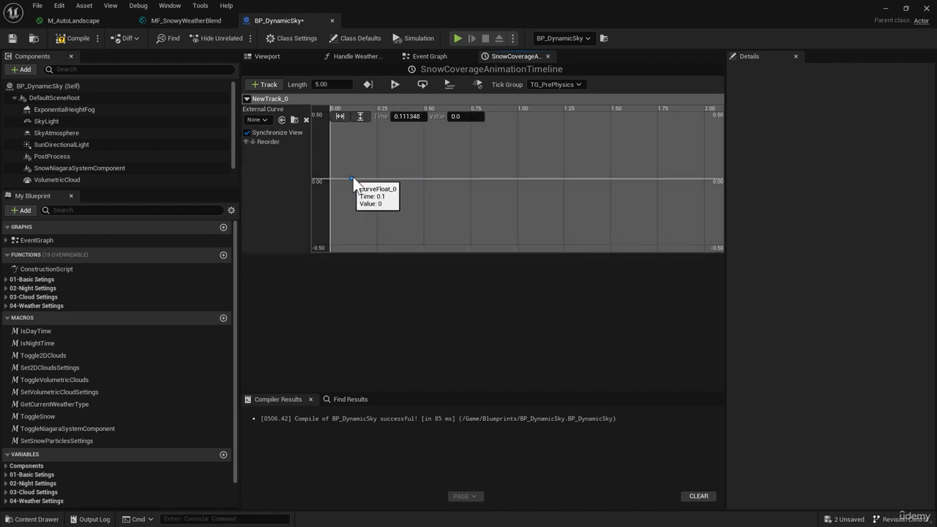
click(407, 116)
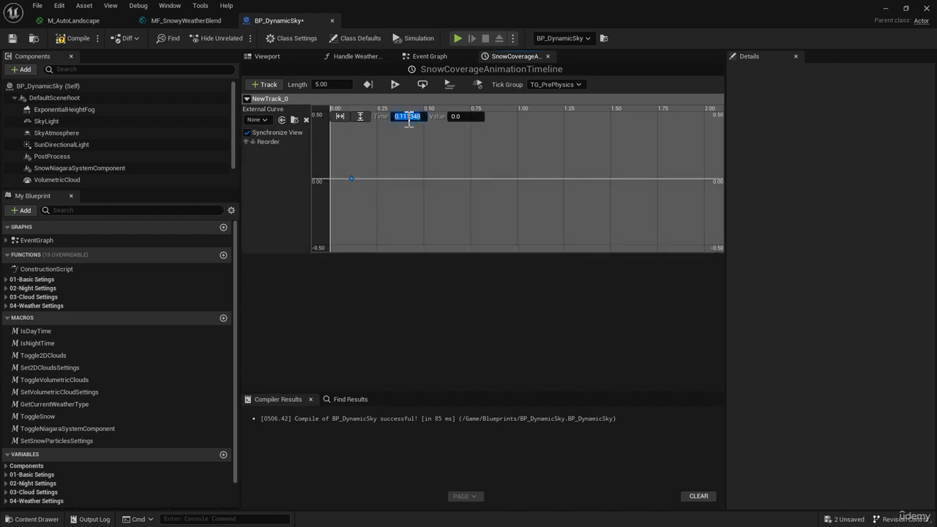
text(0)
Add a second curve key at time 1 with value 1, and smooth both keys into an eased curve
right_click(453, 176)
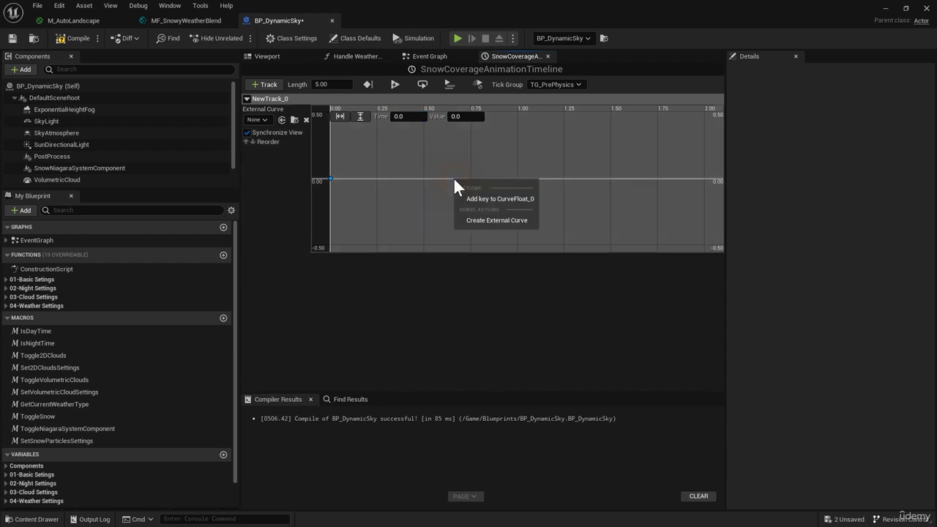
click(481, 198)
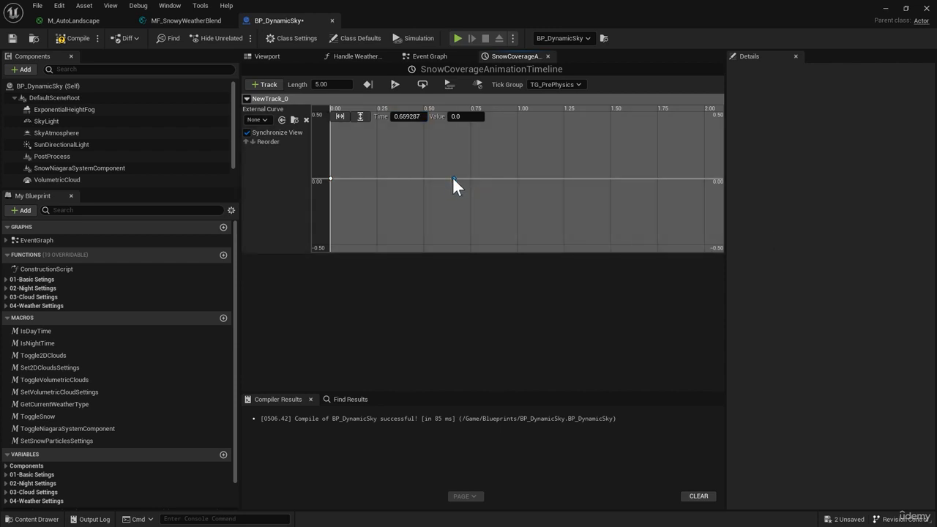
click(409, 116)
text(1)
key(Return)
click(461, 117)
text(1)
key(Return)
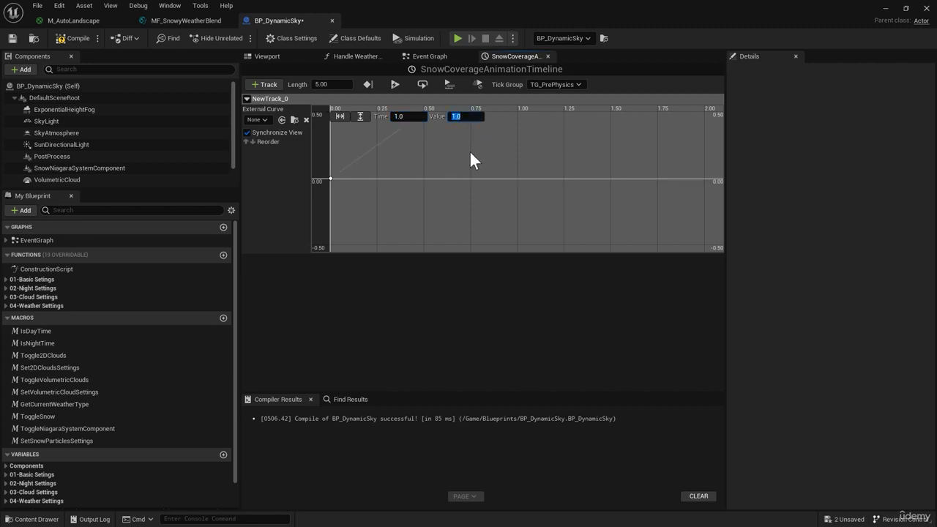
ctrl+click(330, 178)
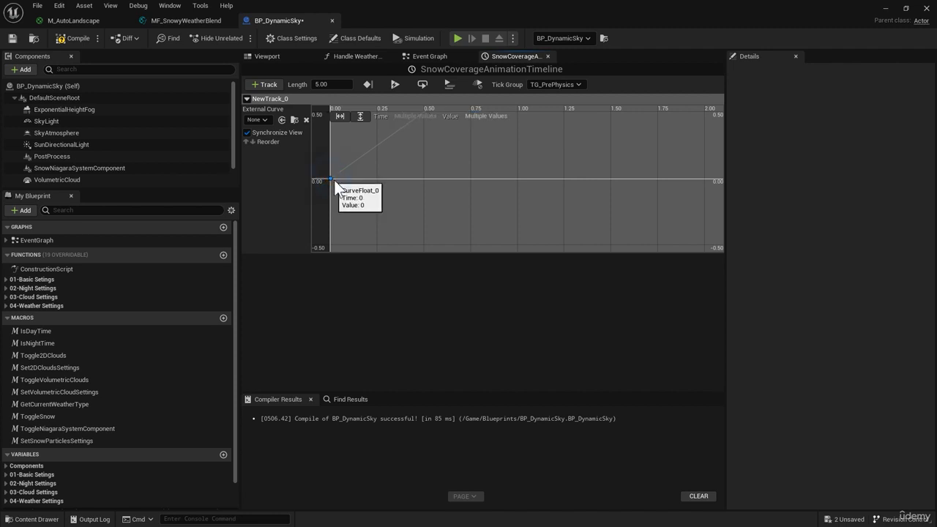
key(f)
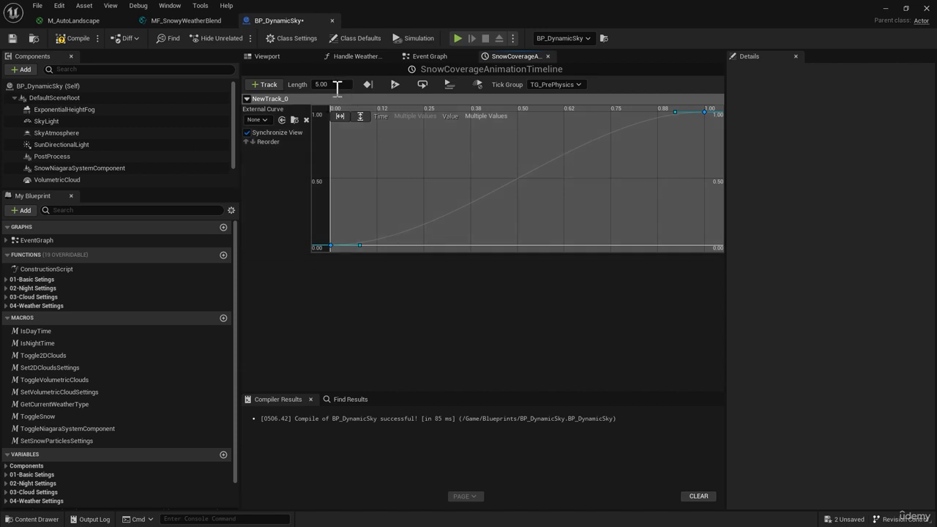
Rename the float track as NormalizedFloatTrack and compile the blueprint
right_click(284, 100)
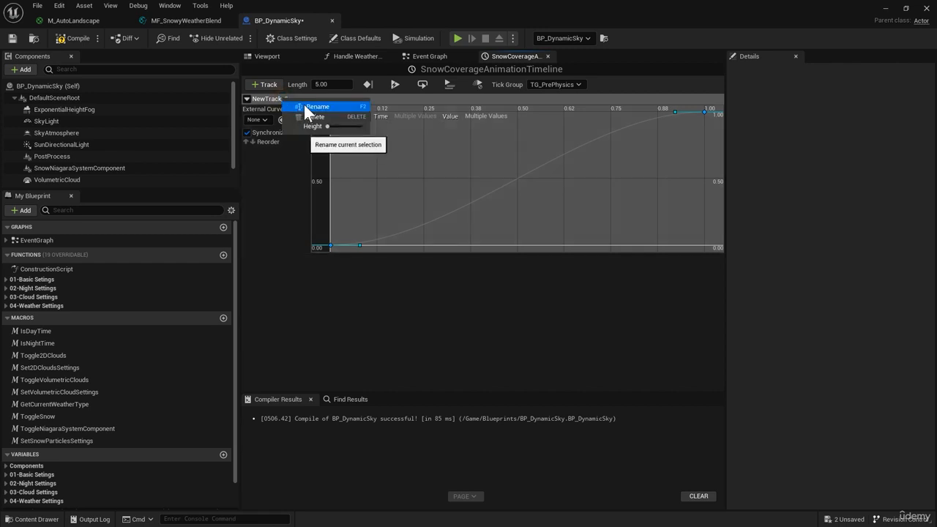
click(303, 104)
text(No)
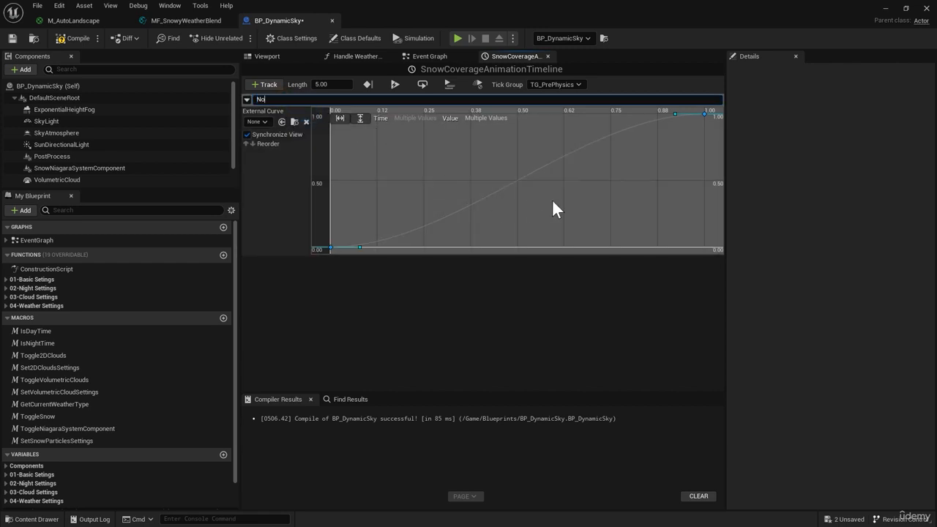
text(rmalizedFloatTrack)
key(Return)
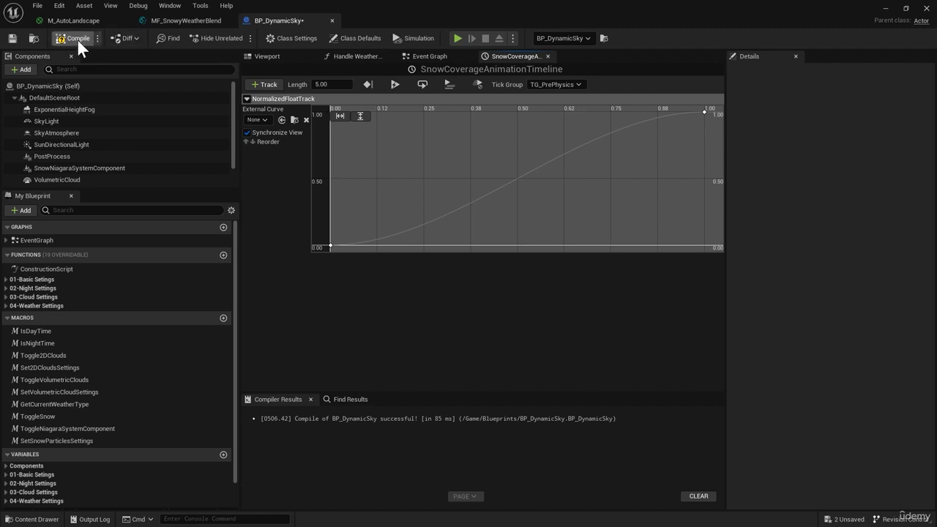
click(77, 38)
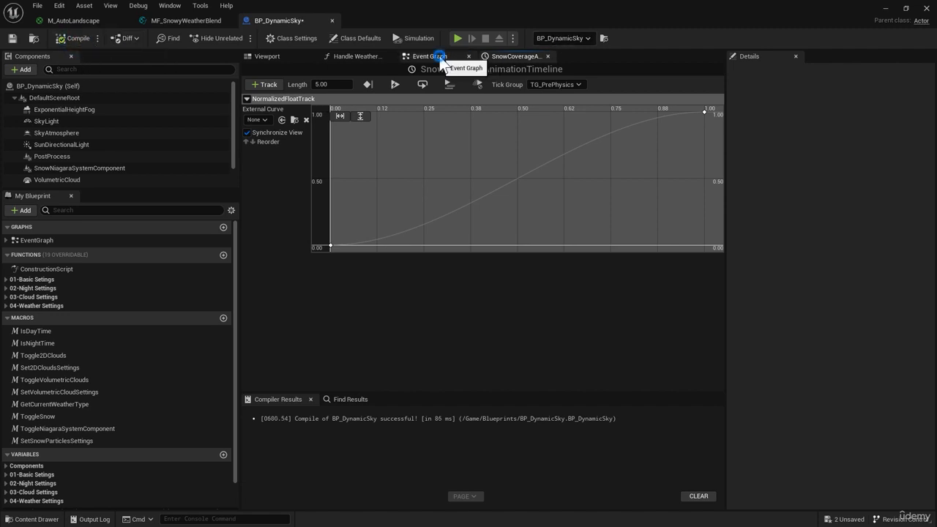
Return to the Event Graph and place a Set Scalar Parameter Value node for IsSnowing after the timeline's outputs
click(438, 56)
right_drag(583, 145, 501, 104)
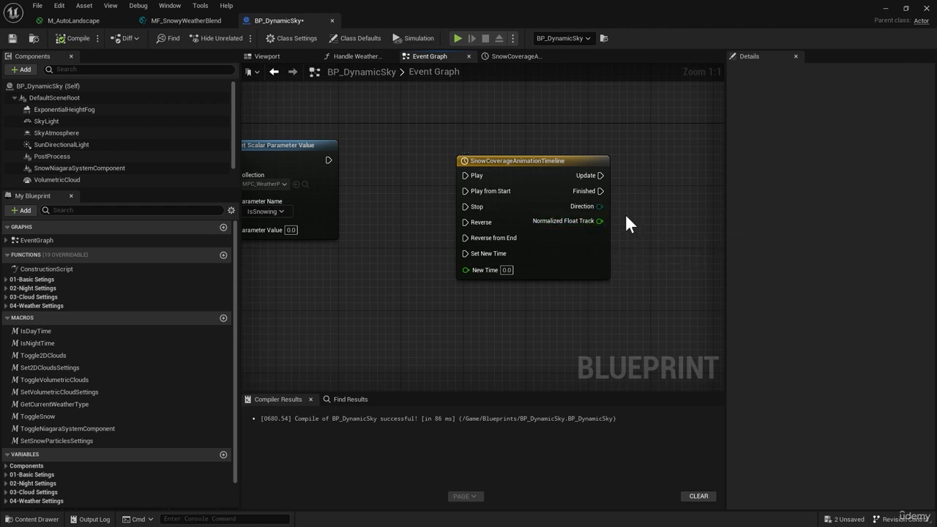
right_drag(410, 238, 256, 248)
click(390, 209)
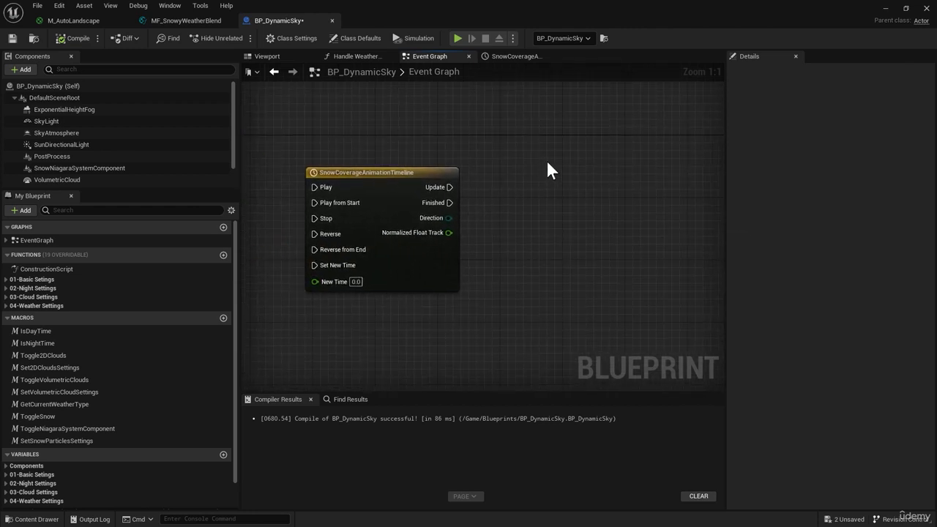
right_drag(452, 245, 404, 217)
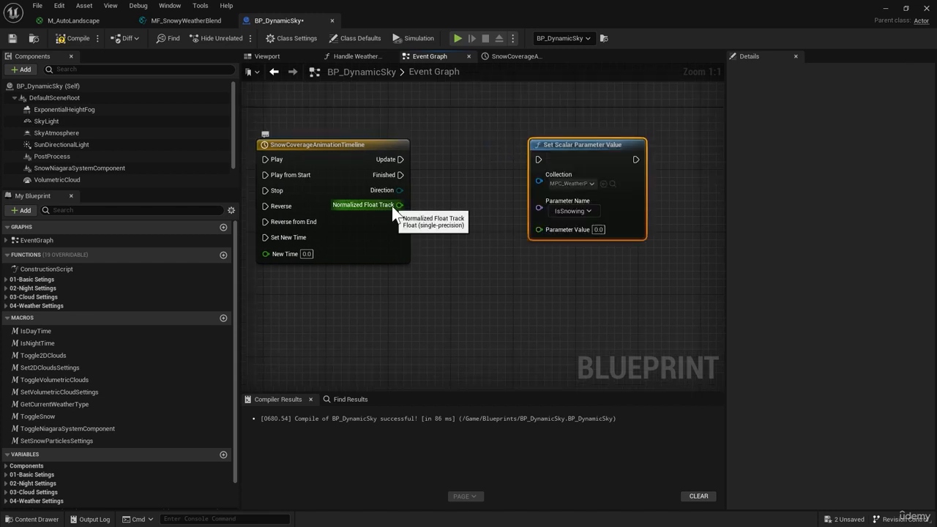
Connect the timeline's Normalized Float Track to Parameter Value and its Update output to the Set Scalar Parameter Value node's execution input
drag(398, 205, 541, 230)
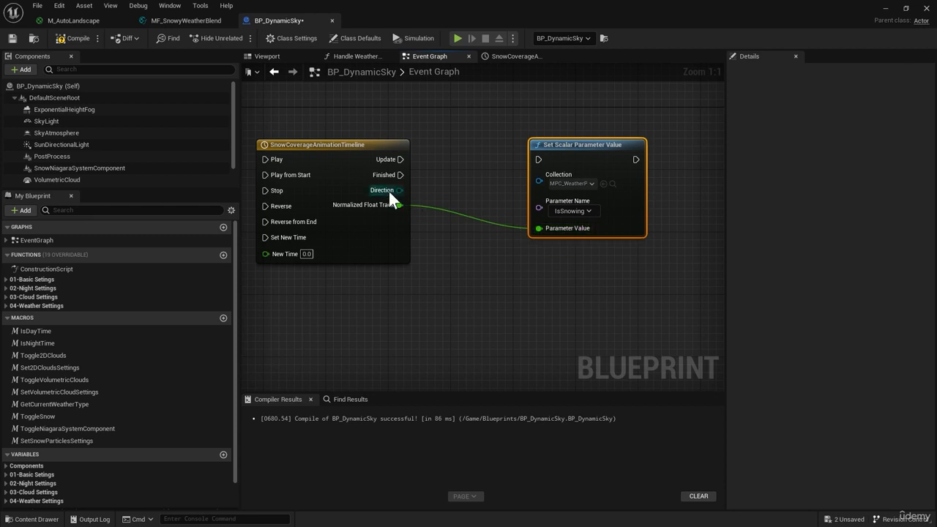
drag(400, 160, 541, 161)
right_drag(533, 220, 475, 262)
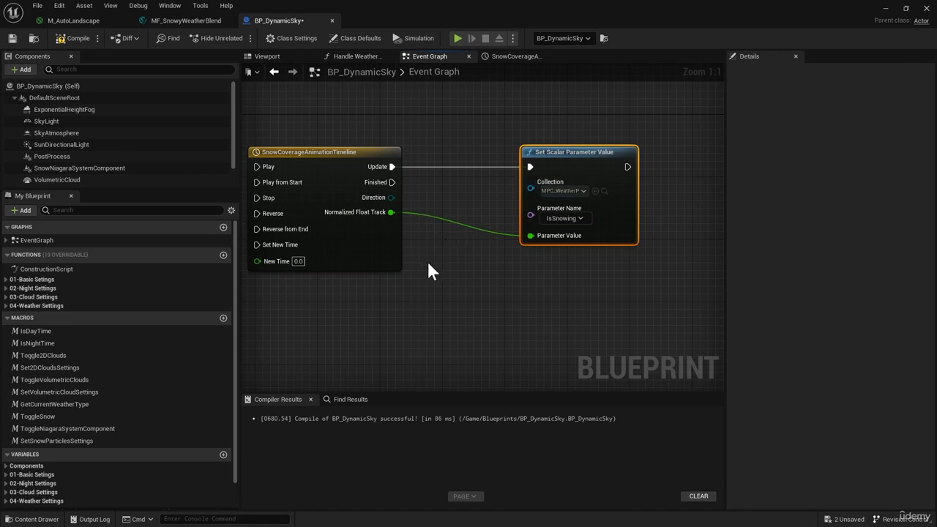
Move the SnowCoverageAnimationTimeline node and its connected Set Scalar Parameter Value node farther along the graph to make room before them
right_drag(427, 261, 547, 252)
right_drag(440, 105, 397, 132)
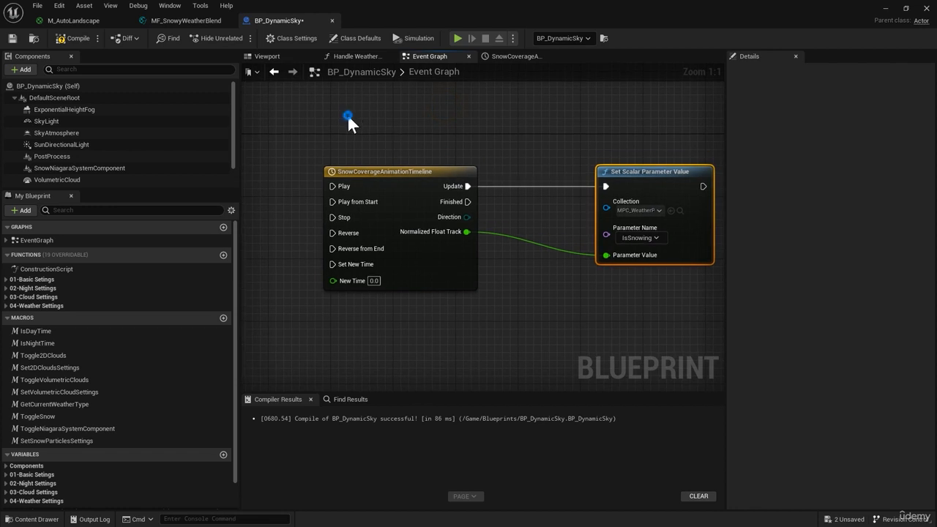
drag(347, 114, 646, 249)
drag(375, 175, 538, 167)
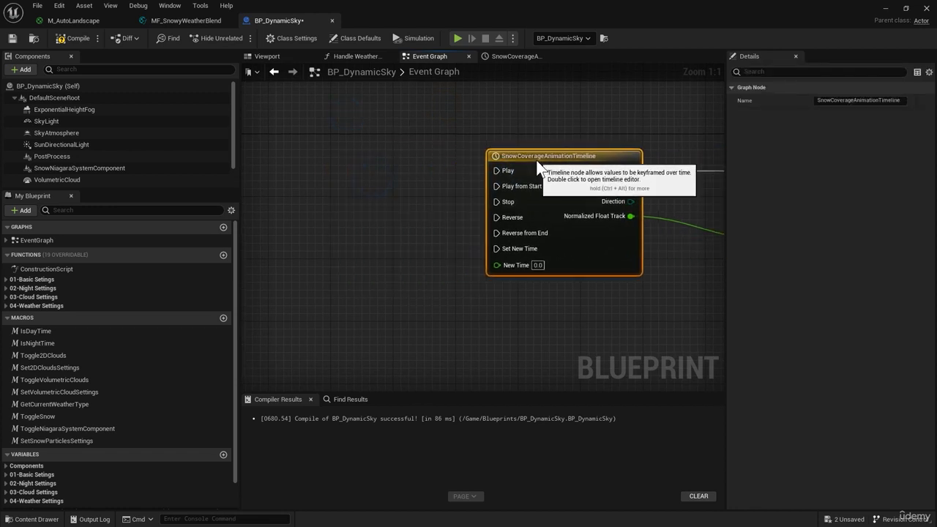
click(416, 257)
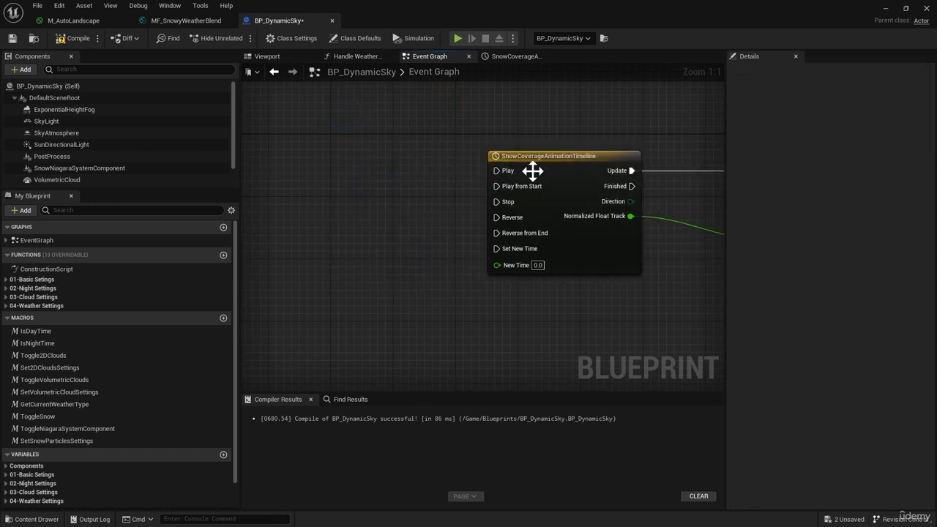
Place a reference to the SnowCoverageAnimationTimeline component variable below the first Set Scalar Parameter Value node
scroll(16, 463, down, 1)
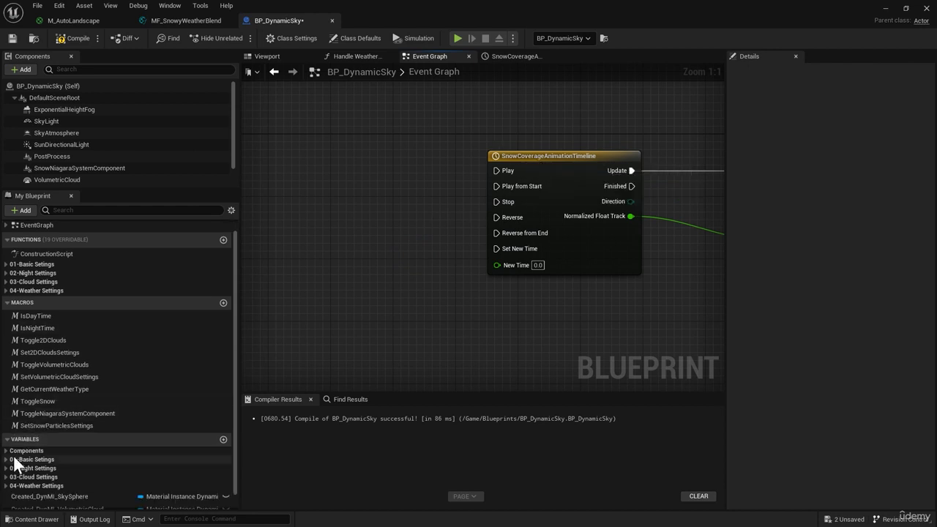
scroll(13, 466, up, 1)
click(81, 463)
scroll(80, 464, down, 3)
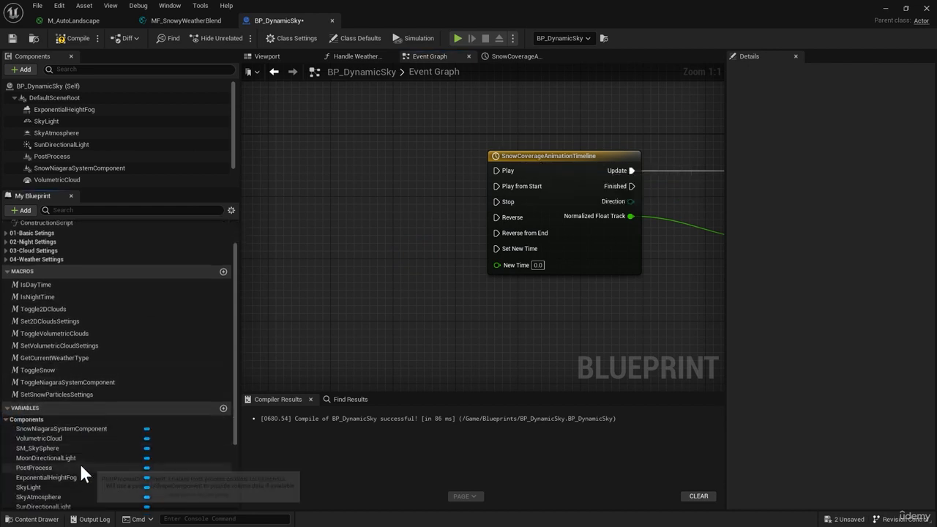
scroll(67, 449, down, 2)
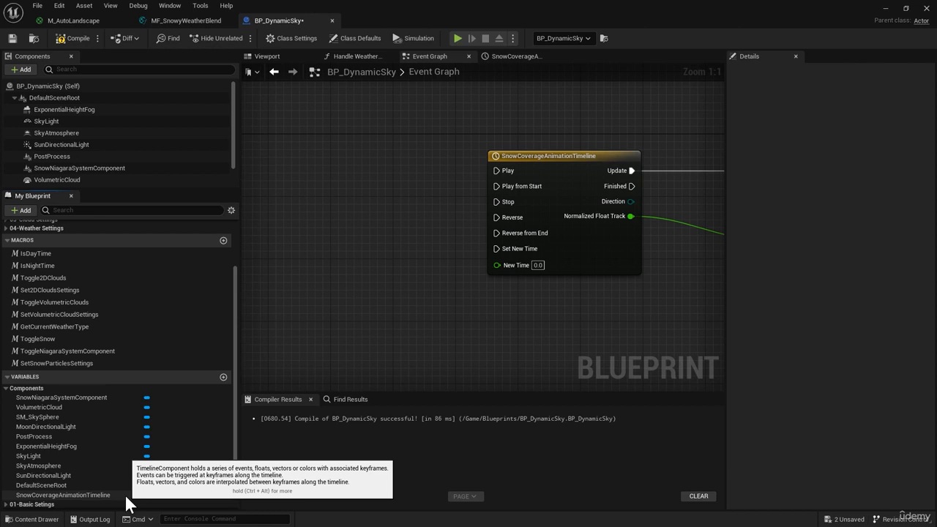
click(88, 496)
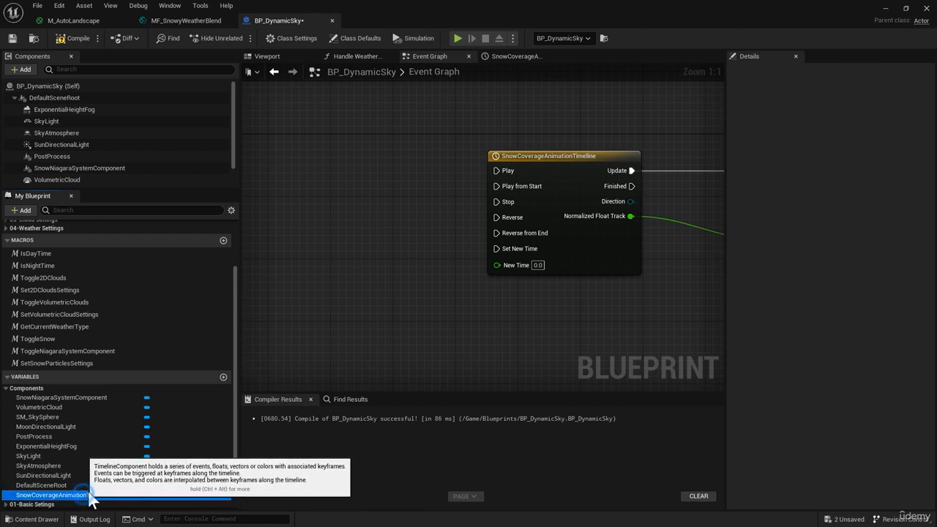
drag(88, 495, 303, 241)
click(335, 253)
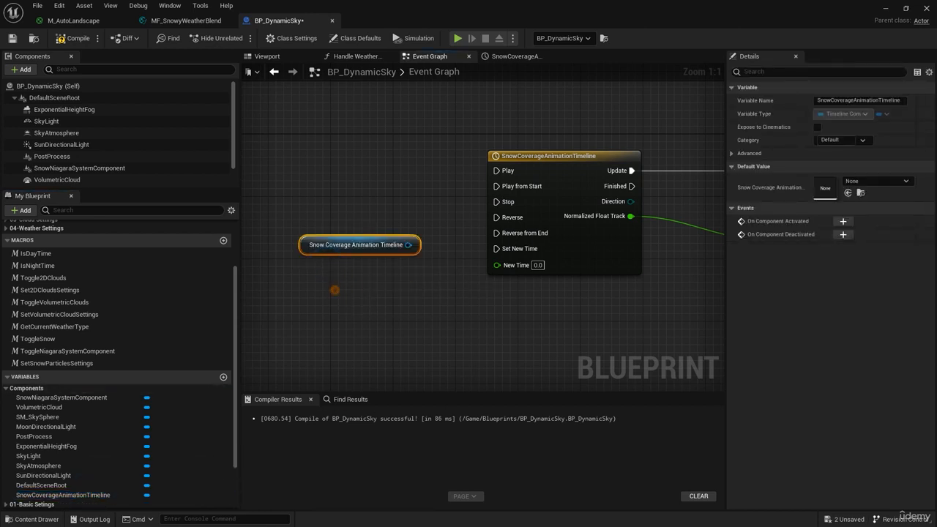
right_drag(321, 234, 482, 201)
drag(475, 216, 306, 304)
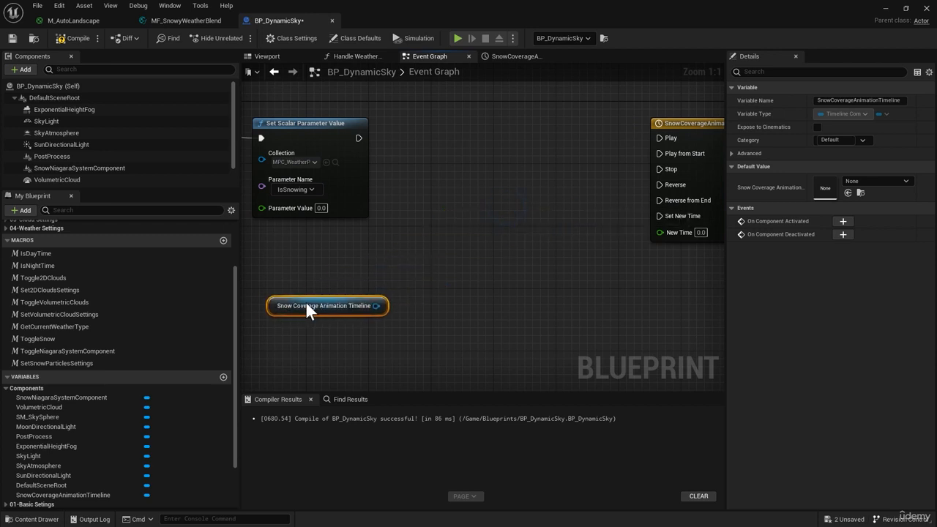
Add a Set Play Rate node that takes the Snow Coverage Animation Timeline reference as its target
drag(369, 305, 463, 175)
text(set pl)
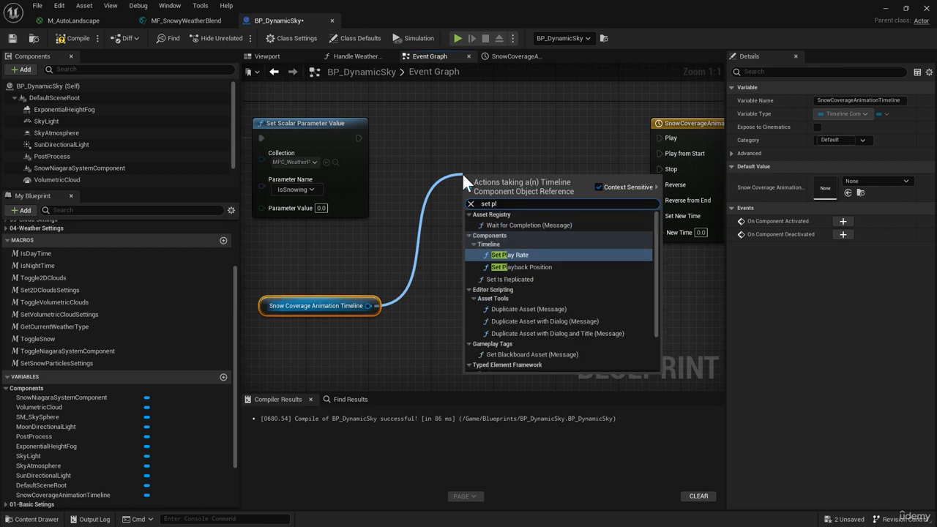
key(Return)
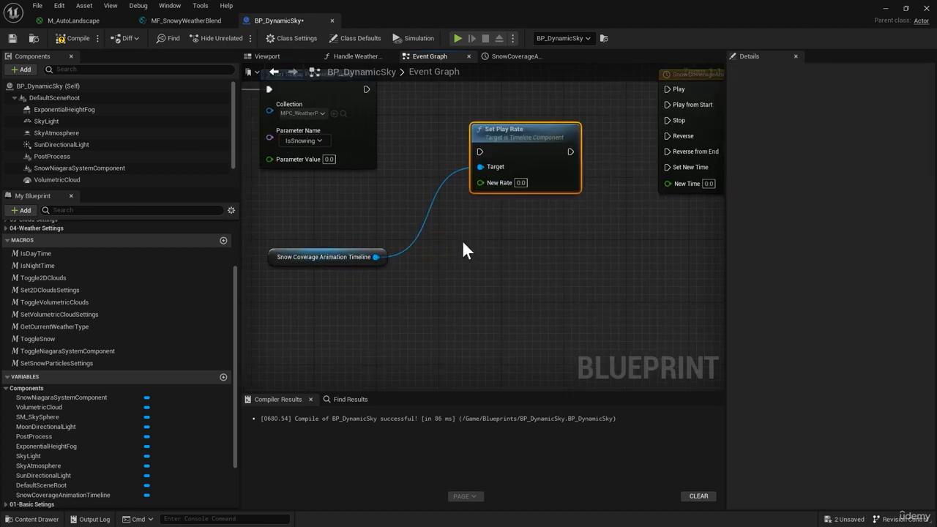
Add a Divide node below Set Play Rate, convert its first input to single-precision float and set it to 1.0
right_drag(449, 251, 461, 227)
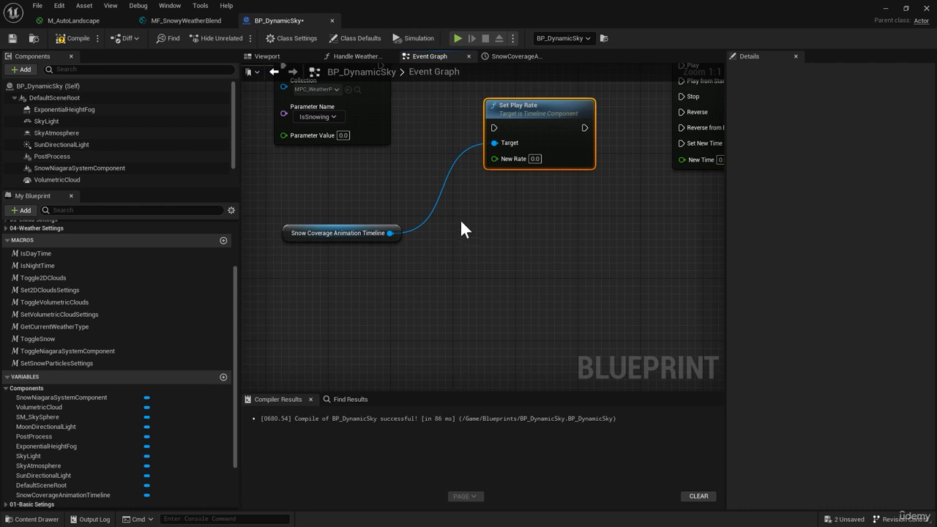
right_click(460, 219)
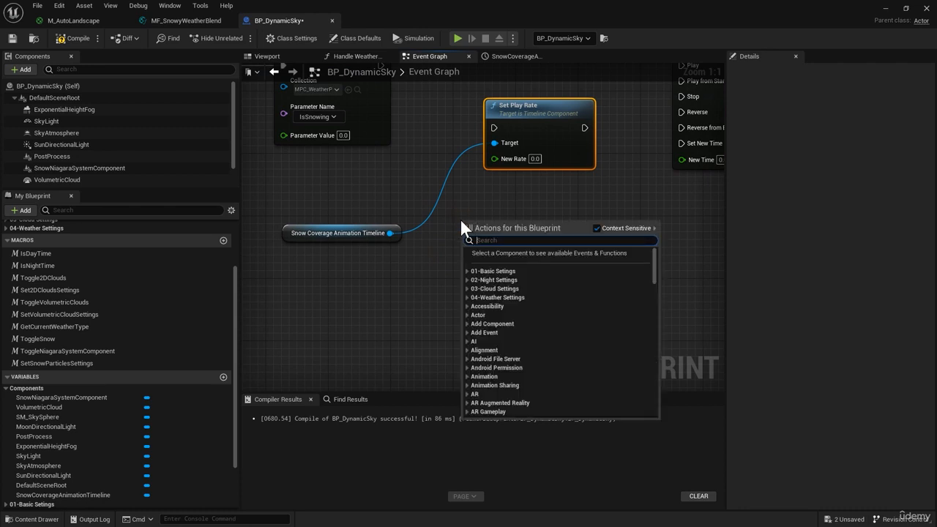
text(dive)
key(BackSpace)
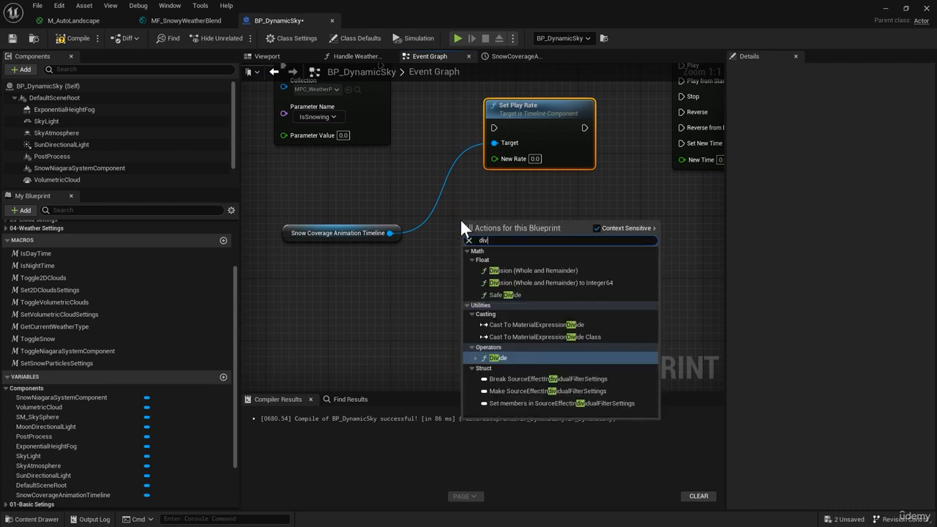
click(507, 353)
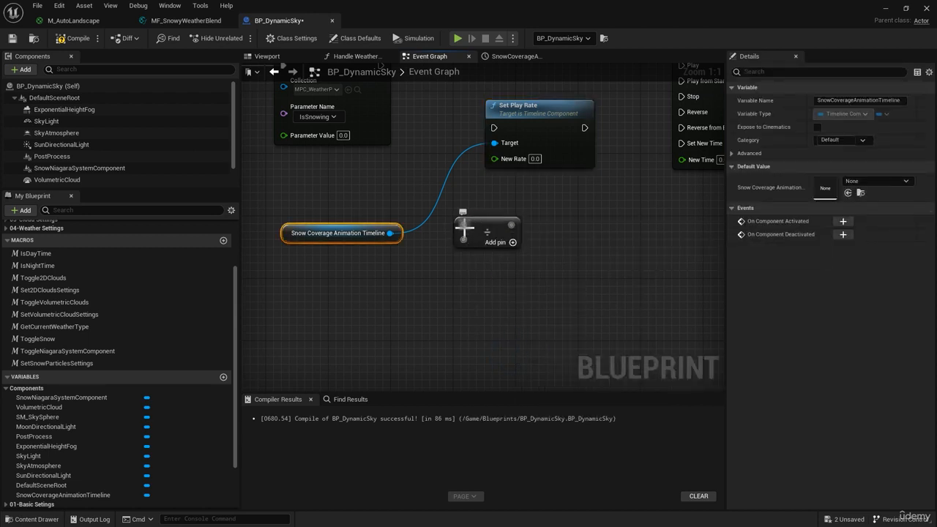
right_click(463, 225)
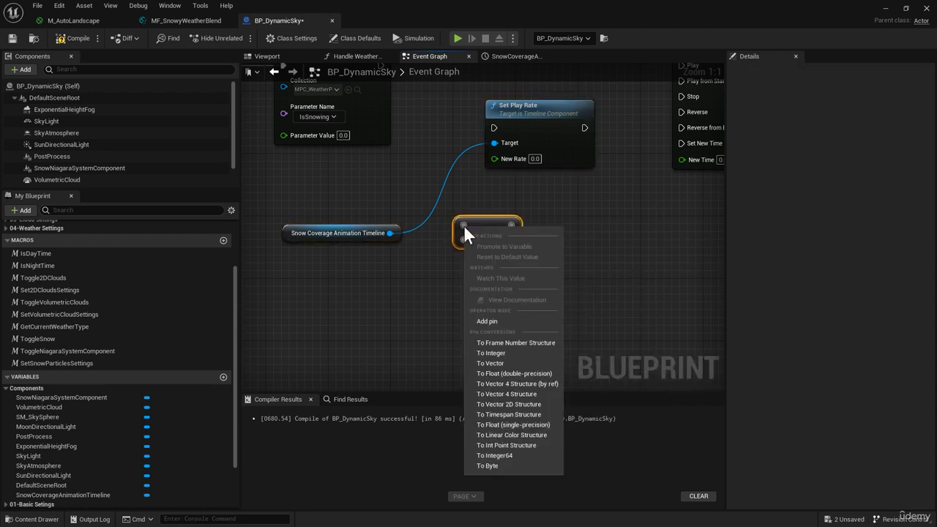
click(526, 425)
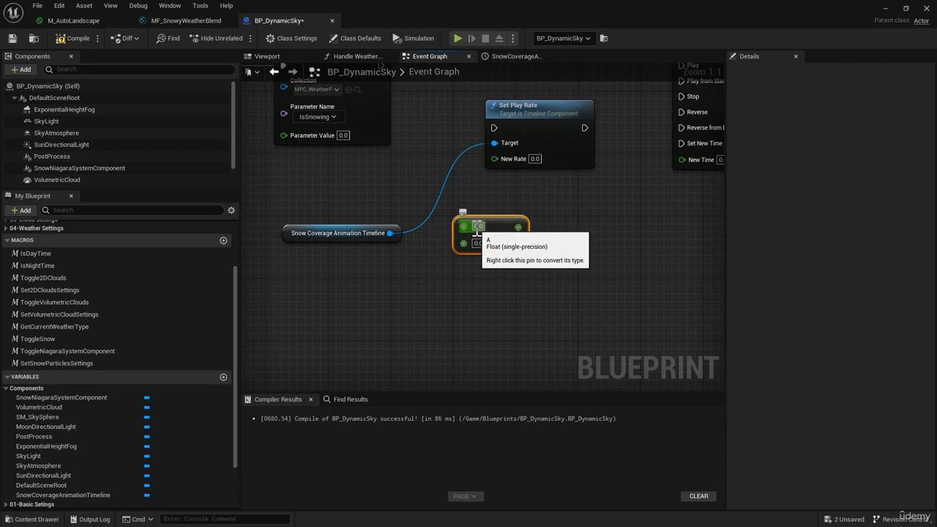
click(468, 276)
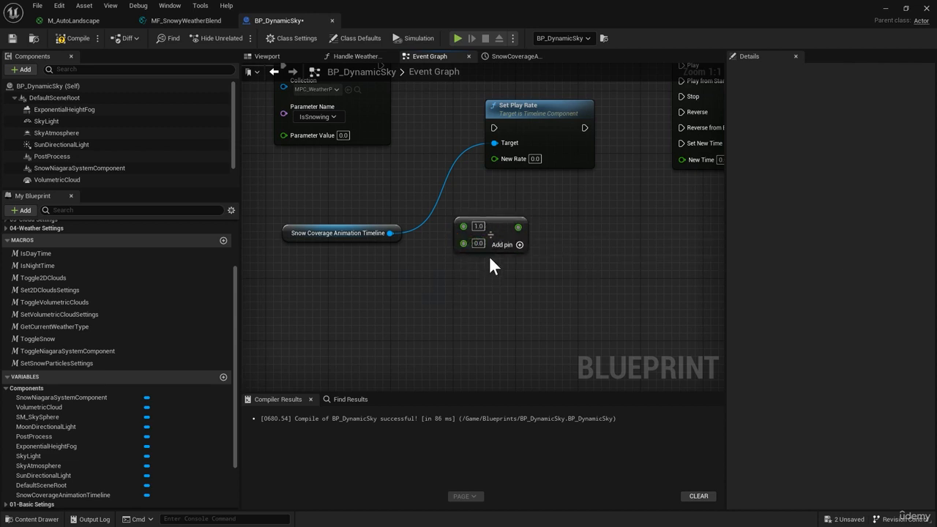
Set the Divide node's second value to 5 and connect its result to Set Play Rate's New Rate
click(478, 243)
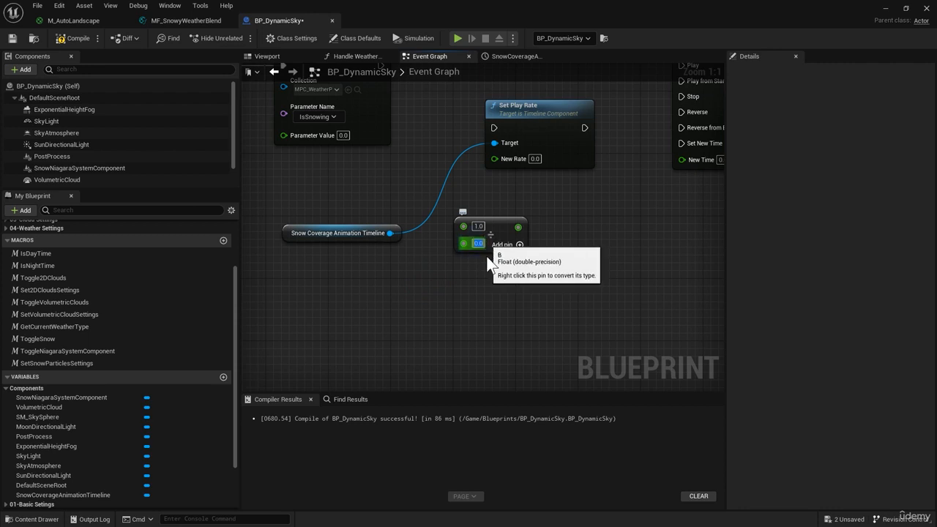
text(5)
click(480, 277)
drag(518, 227, 504, 158)
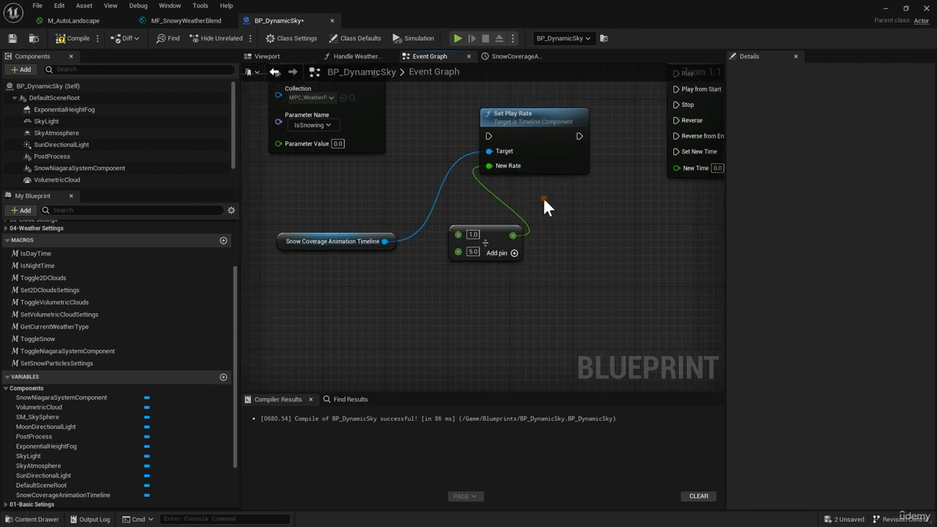
Change the Divide node's second value to 10
right_drag(543, 199, 488, 261)
right_drag(560, 231, 413, 231)
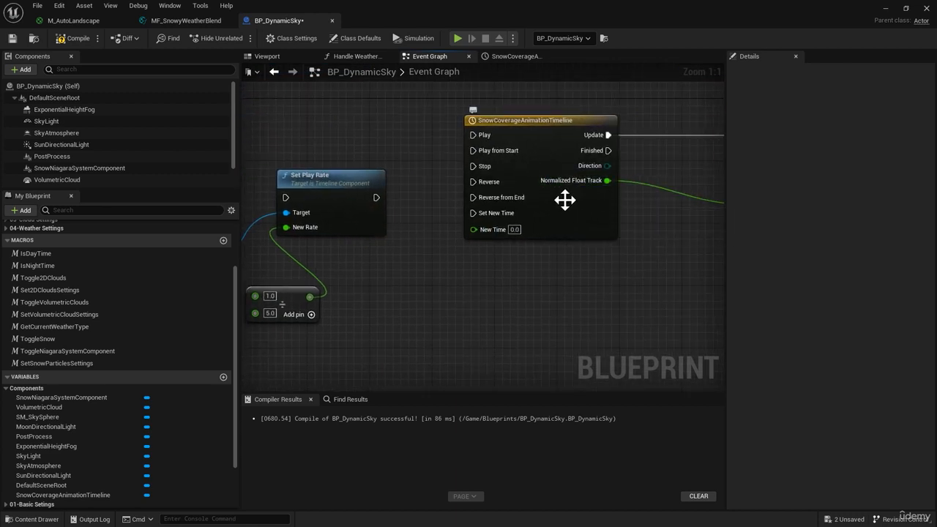
right_drag(594, 193, 465, 190)
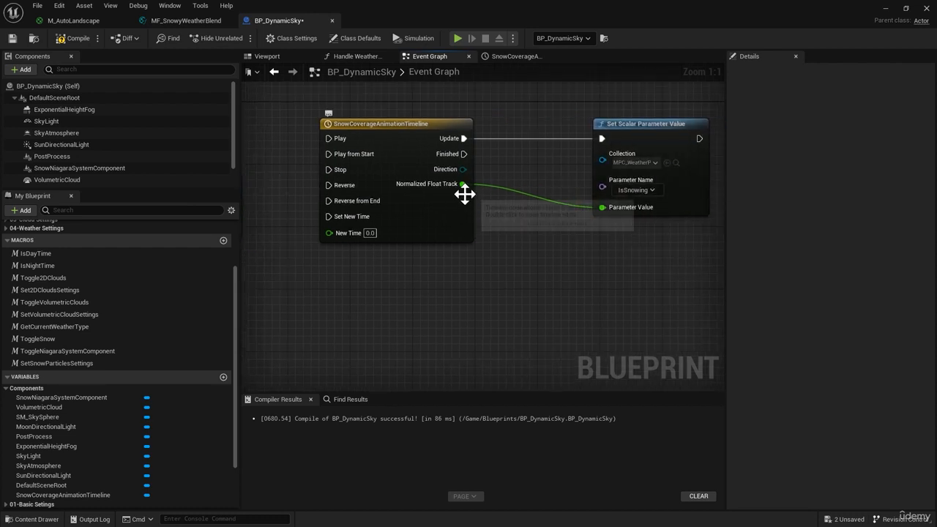
right_drag(296, 315, 619, 231)
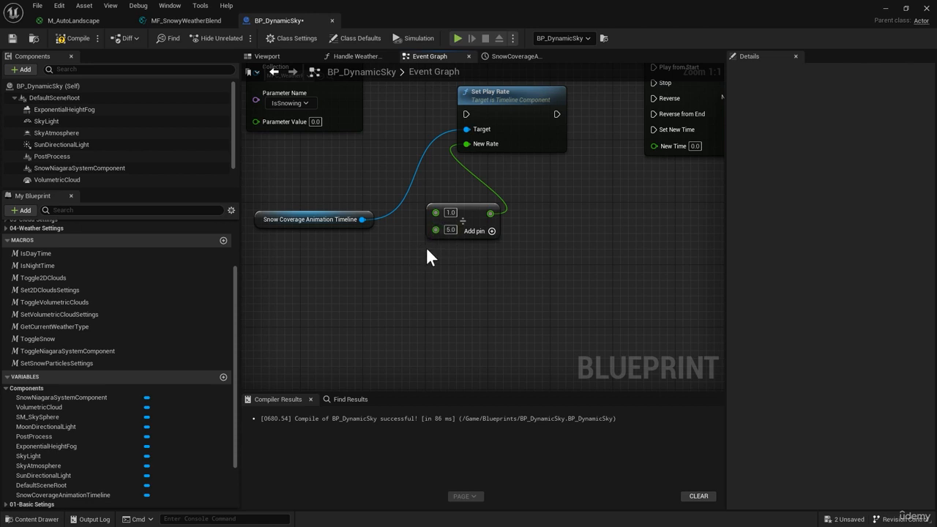
drag(448, 230, 467, 230)
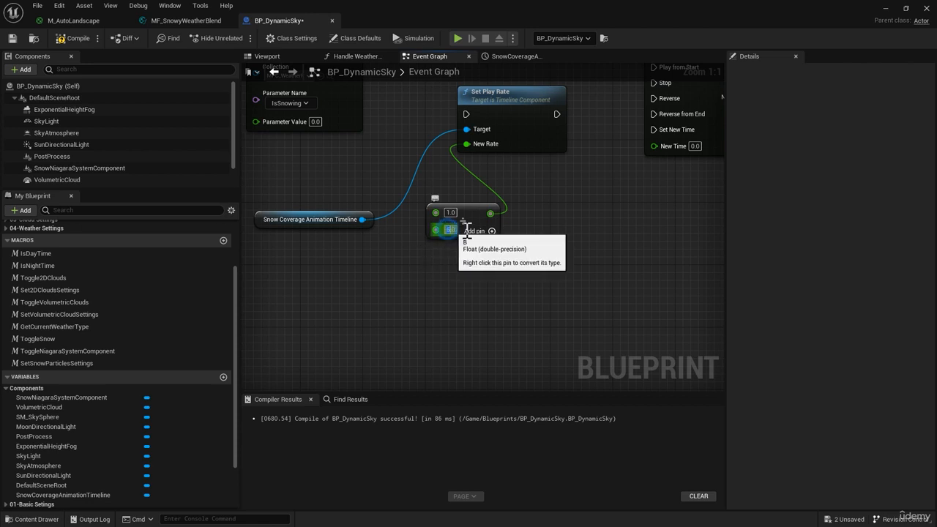
text(10)
key(Return)
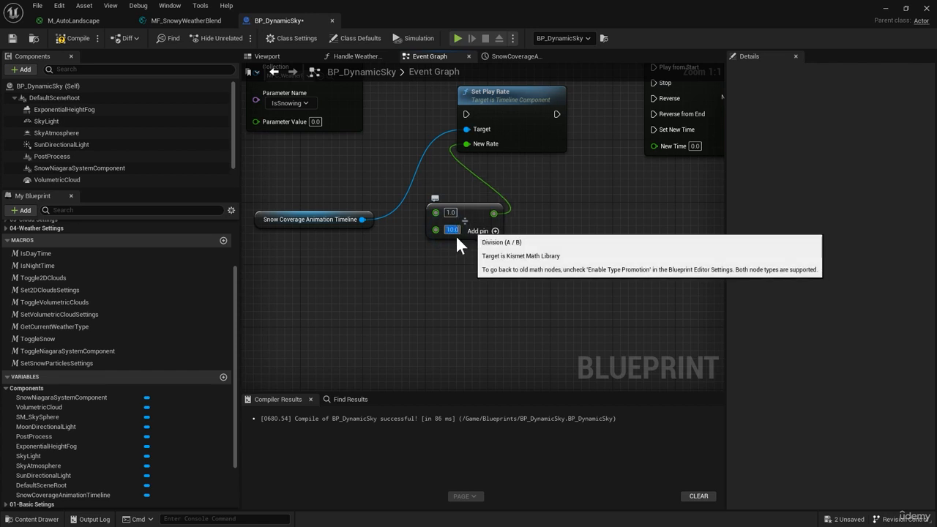
Connect execution from the first Set Scalar Parameter Value node to Set Play Rate, and from there to the timeline's Play input
right_drag(517, 220, 348, 275)
right_drag(616, 172, 477, 202)
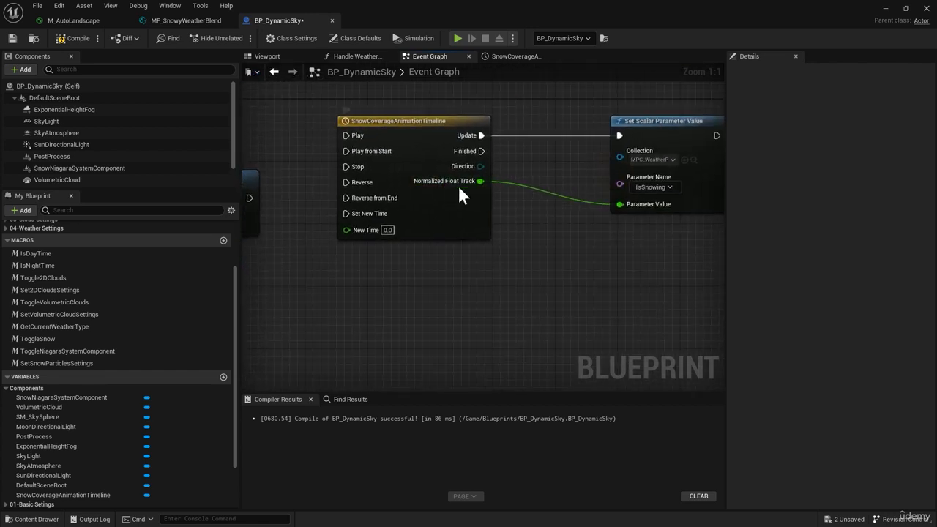
right_drag(391, 251, 603, 251)
right_drag(405, 224, 545, 227)
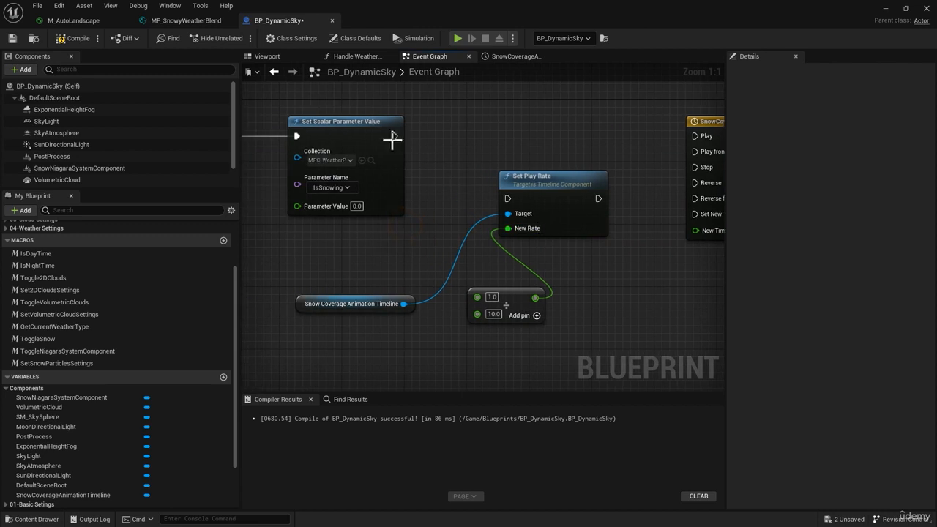
drag(393, 136, 508, 197)
right_drag(593, 195, 420, 203)
drag(423, 203, 521, 142)
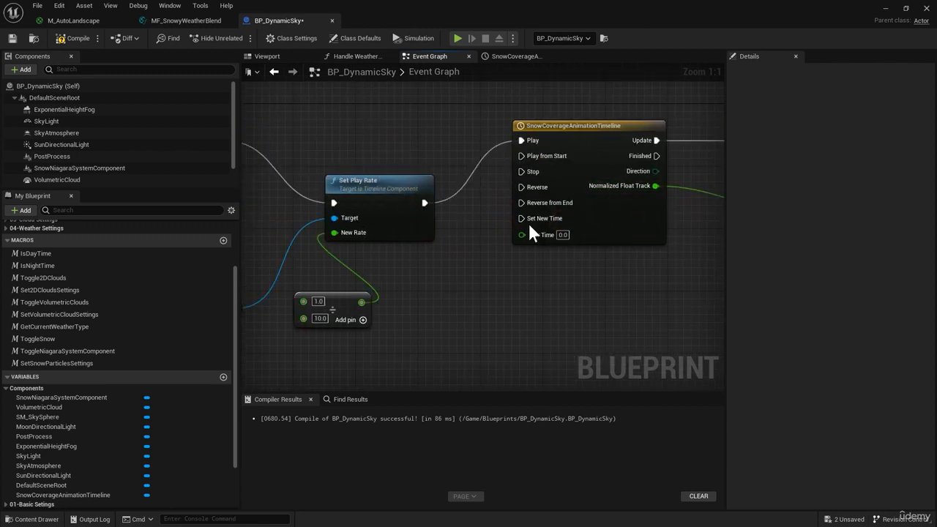
Insert a Delay node in the execution flow between the first Set Scalar Parameter Value node and Set Play Rate
right_drag(529, 223, 584, 224)
right_drag(412, 229, 589, 266)
right_drag(383, 263, 243, 263)
right_drag(360, 258, 570, 270)
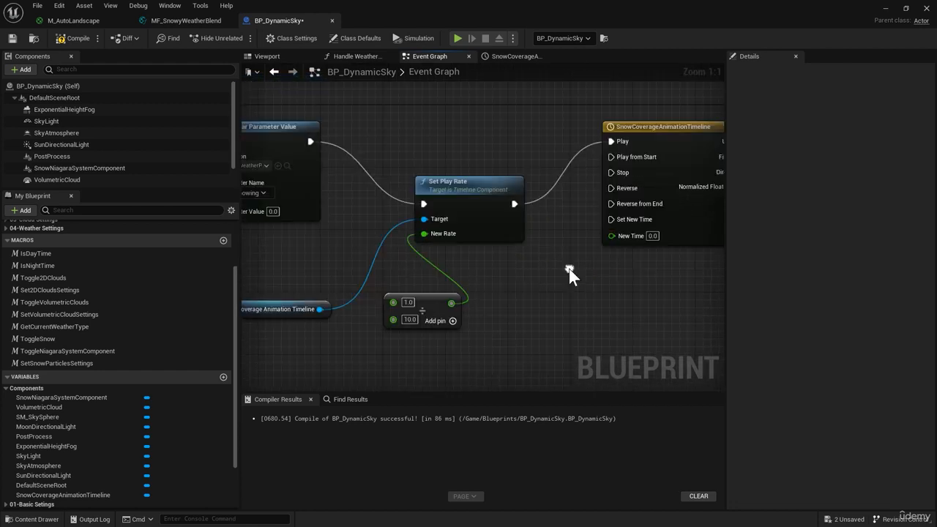
right_drag(442, 178, 500, 178)
right_drag(362, 205, 463, 219)
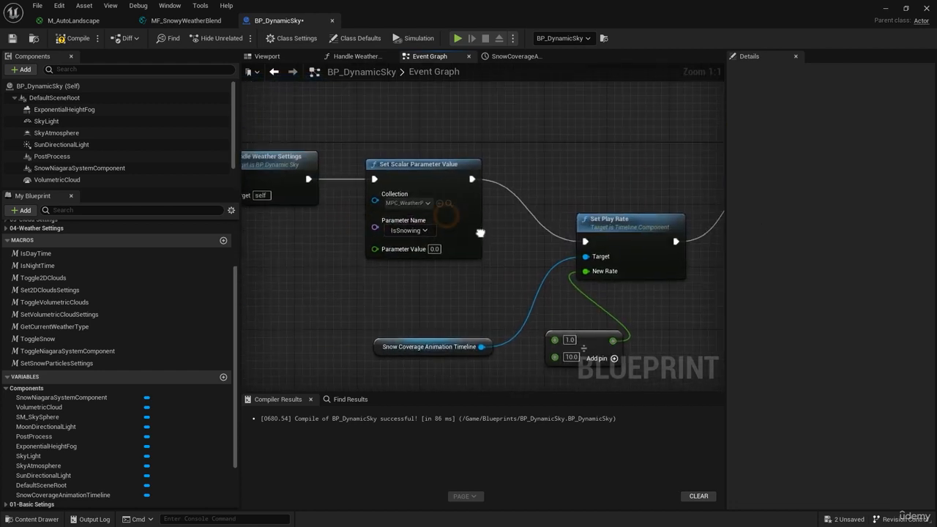
drag(472, 175, 528, 104)
text(d)
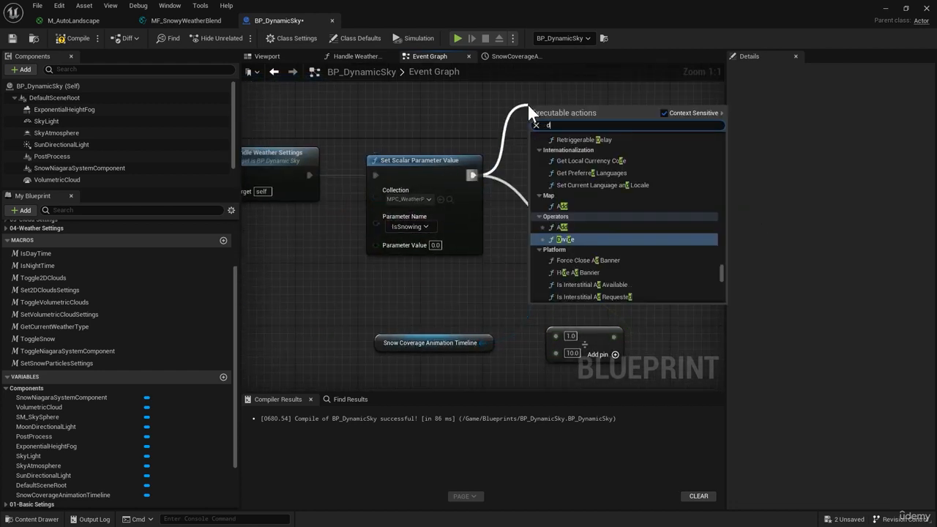
text(elay)
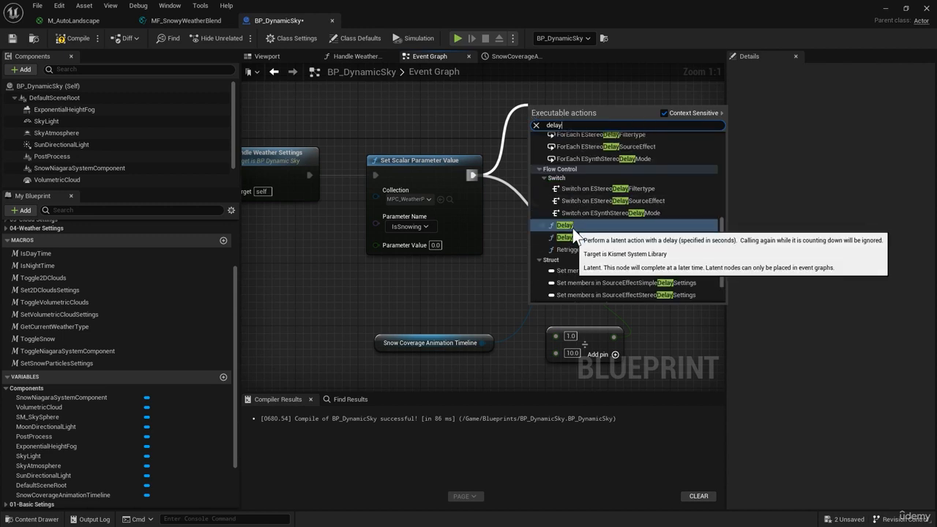
click(572, 227)
right_drag(572, 228, 448, 240)
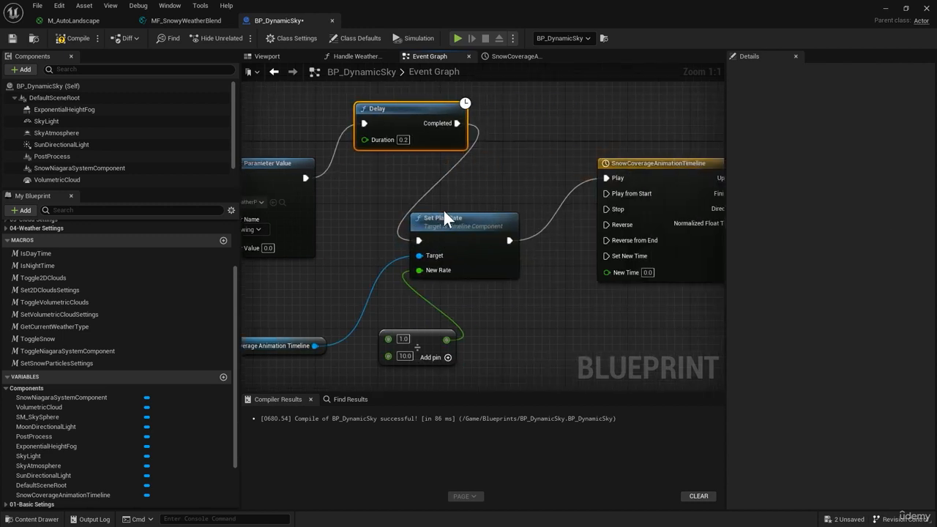
Set the Delay node's Duration to 1.5 seconds
click(403, 140)
text(1.5)
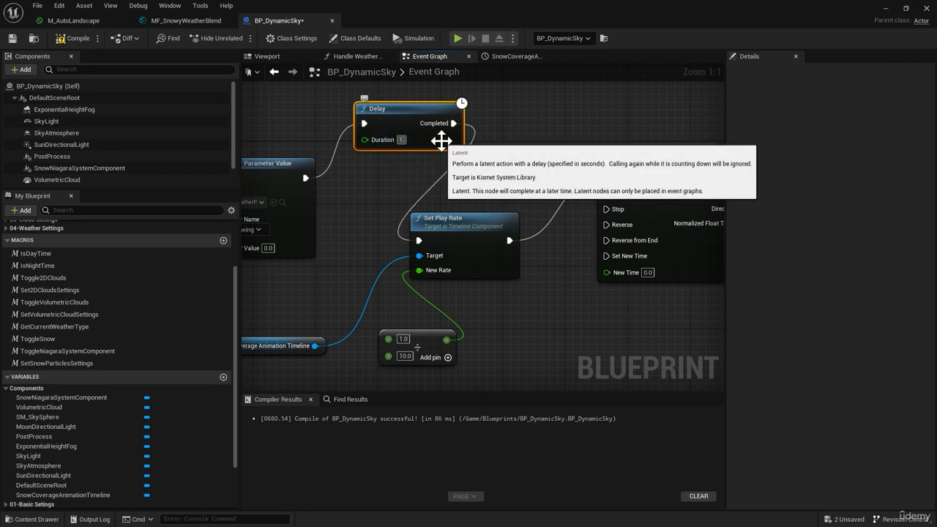
key(Return)
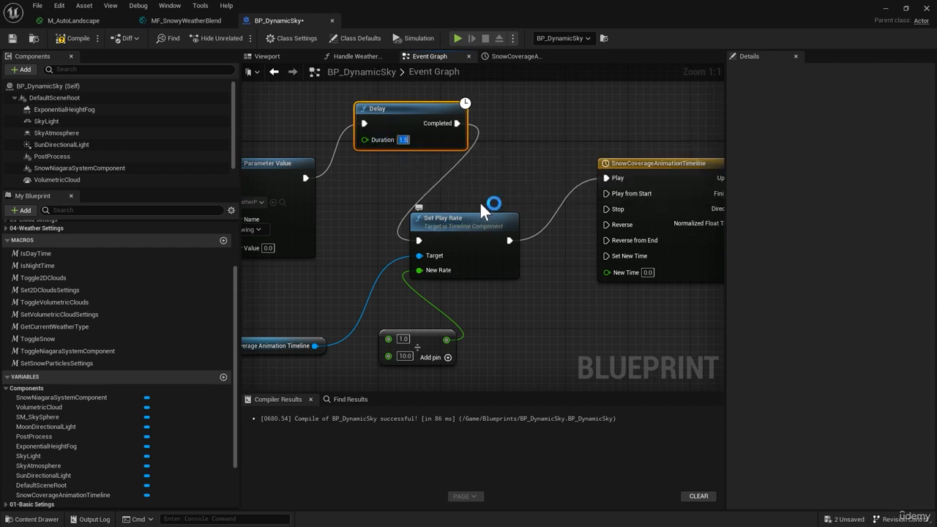
Compile BP_DynamicSky and return to the MainMap level
mouse_move(383, 160)
right_down()
mouse_move(434, 154)
mouse_move(396, 163)
right_up()
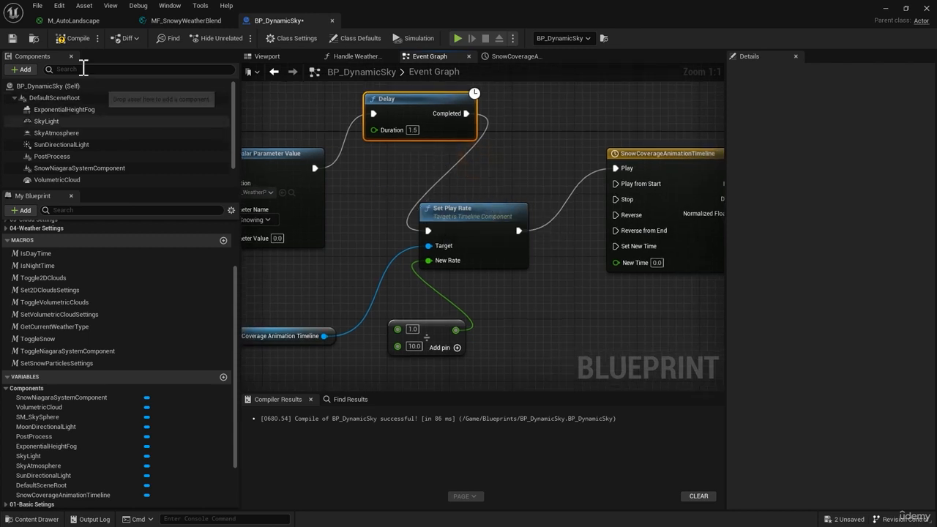
click(73, 39)
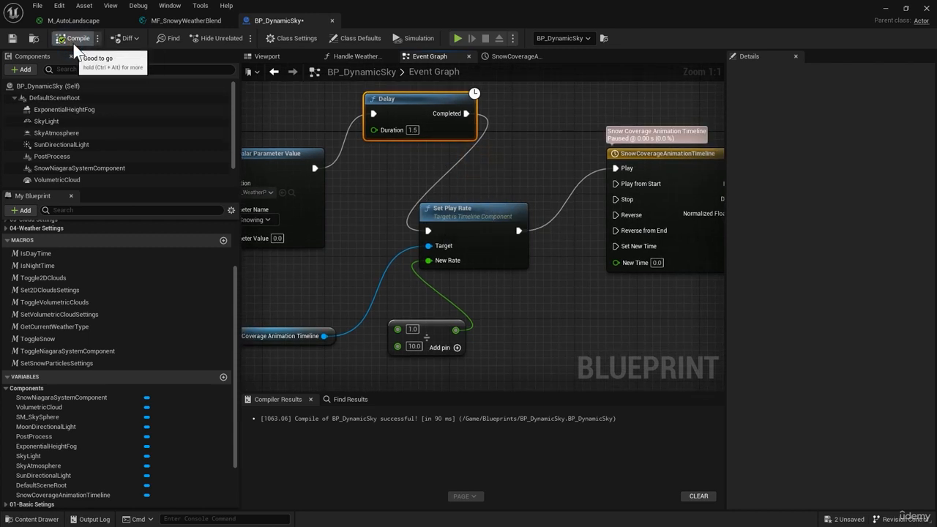
click(884, 9)
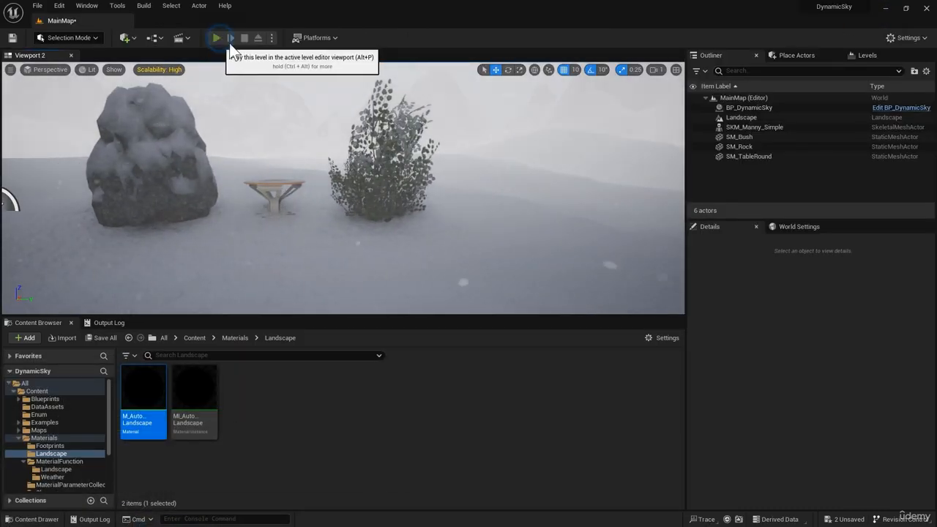
Play the level and run the character around near the rock, table and bush to check the snow coverage animation
click(217, 38)
key(w)
key(d)
key(s)
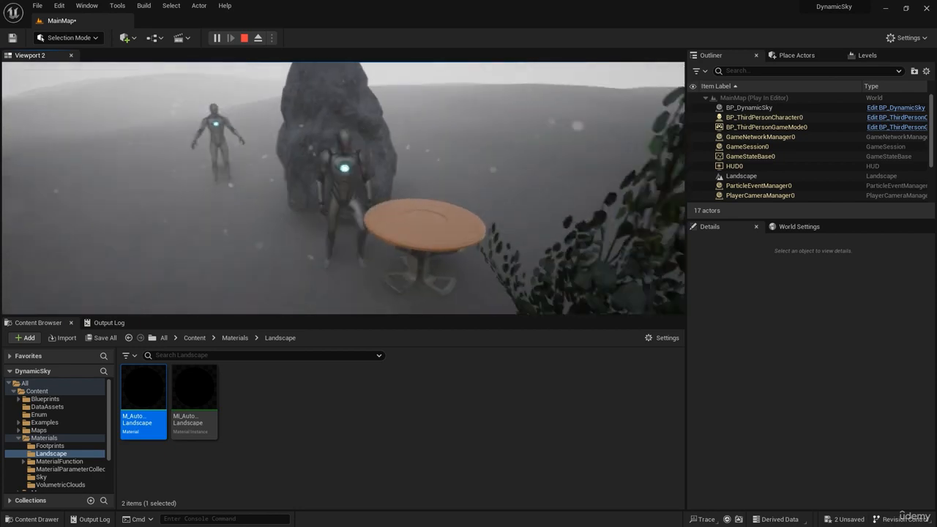
key(a)
key(w)
key(d)
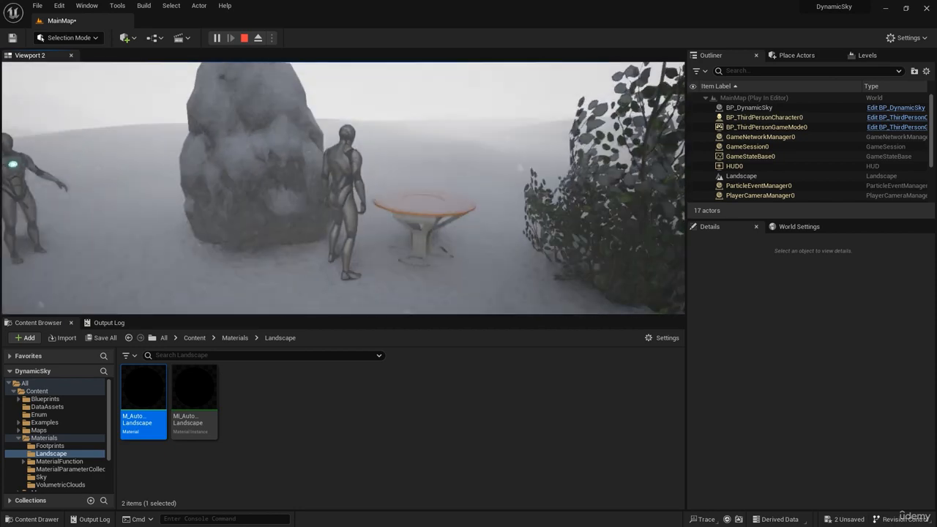
key(d)
key(s)
key(a)
key(w)
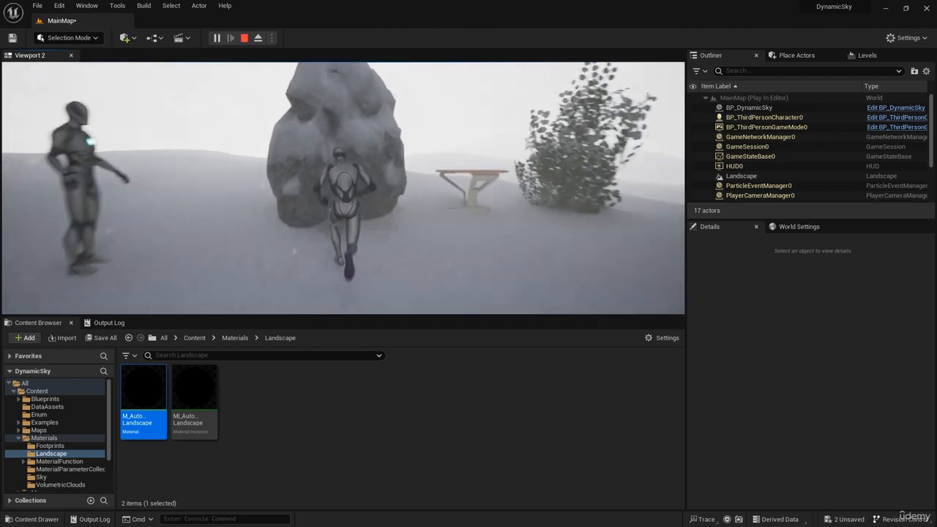
key(d)
key(s)
key(a)
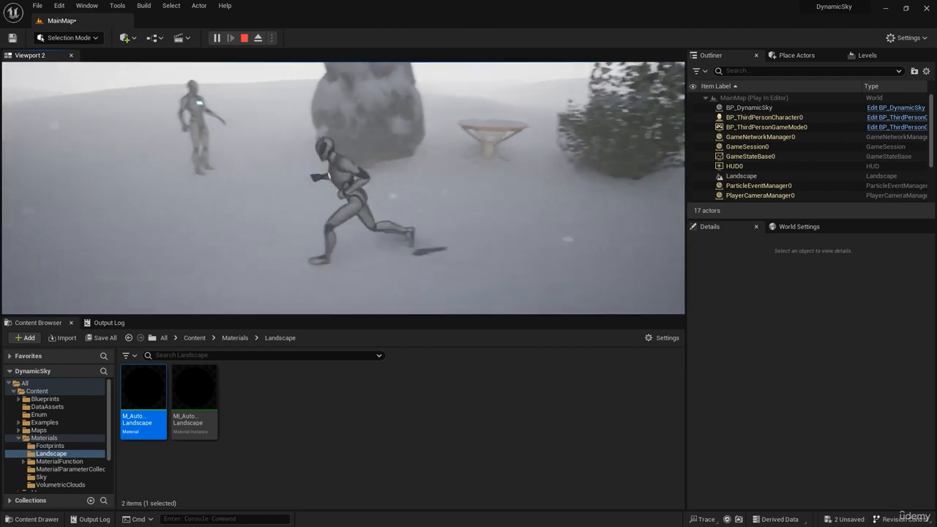
key(s)
key(d)
key(w)
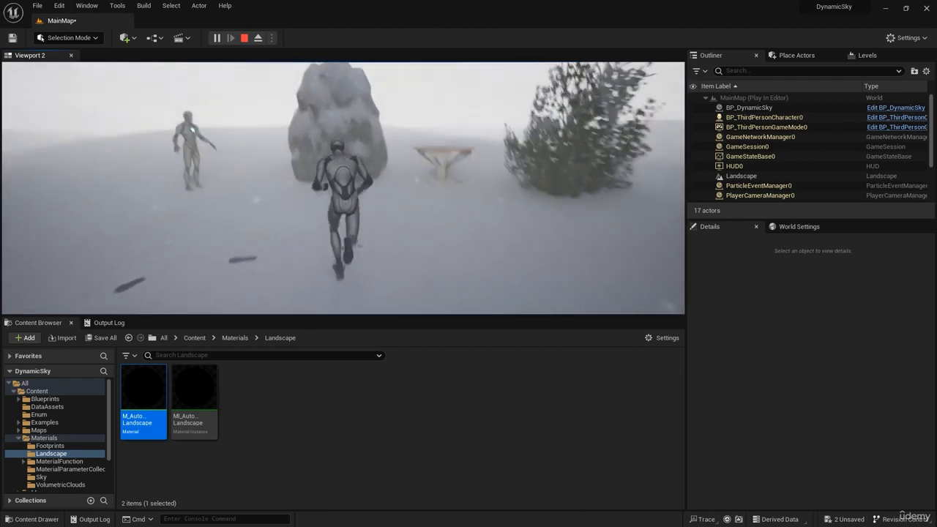
key(d)
key(s)
key(a)
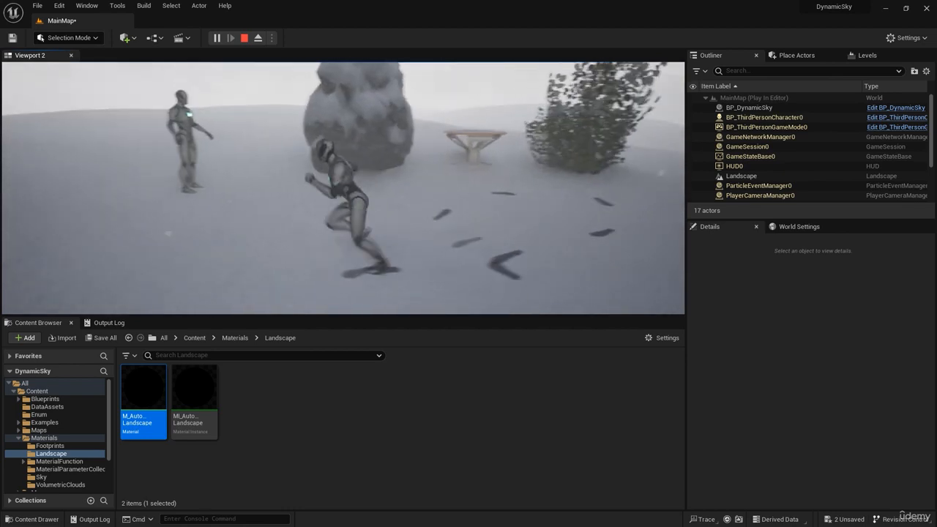
key(s)
key(a)
key(w)
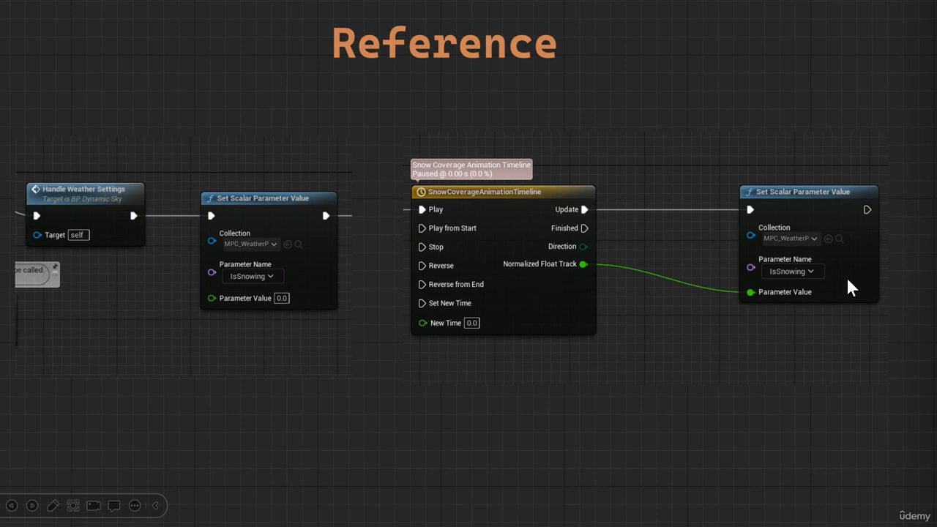
click(675, 442)
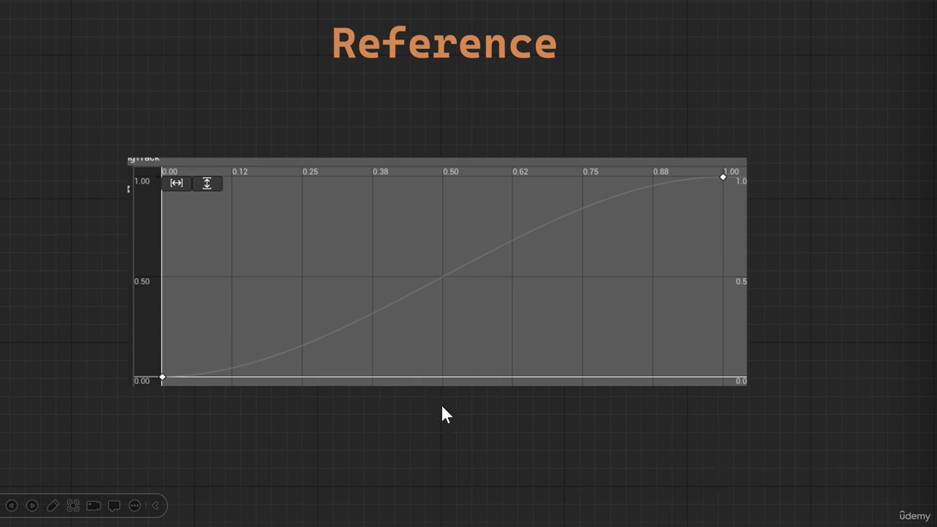
click(615, 442)
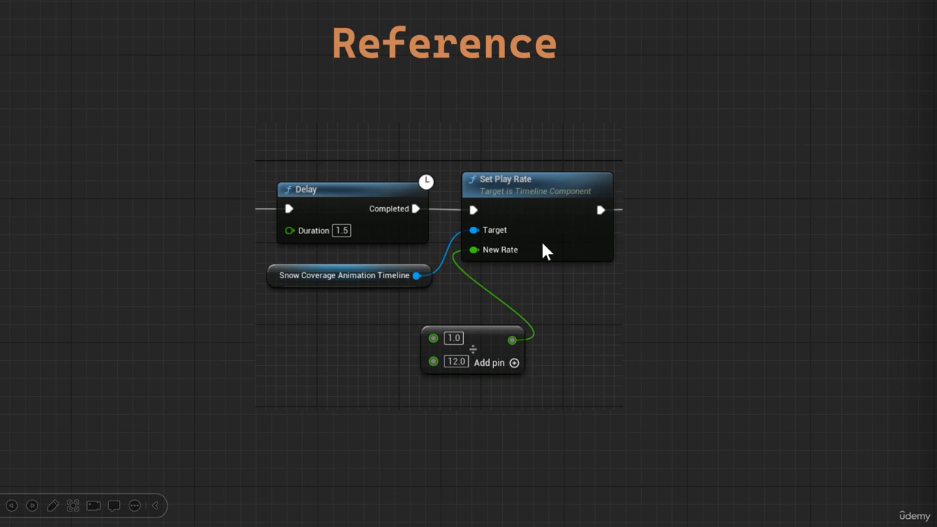
click(822, 355)
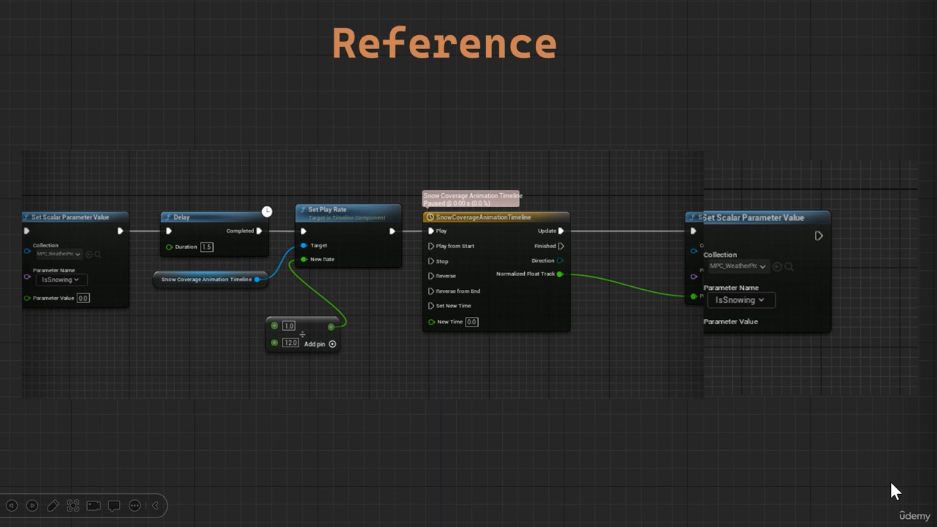
key(Right)
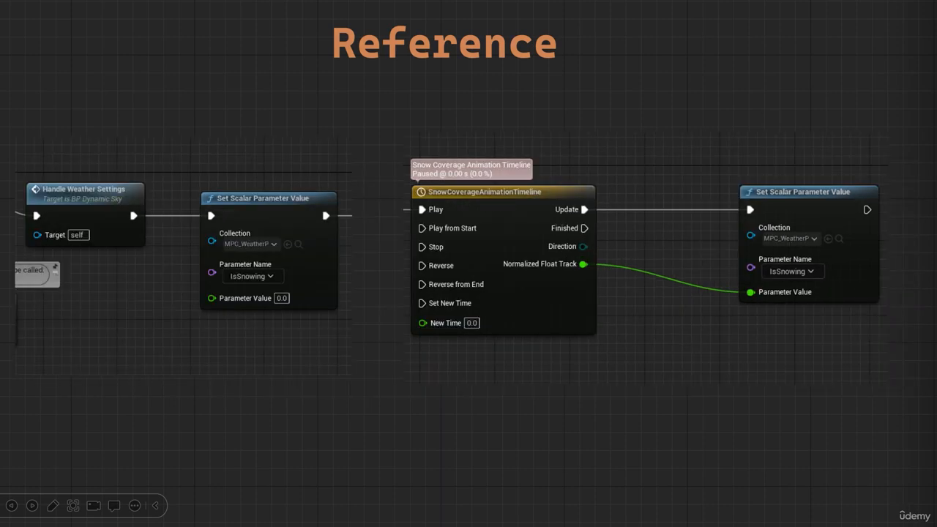
key(Right)
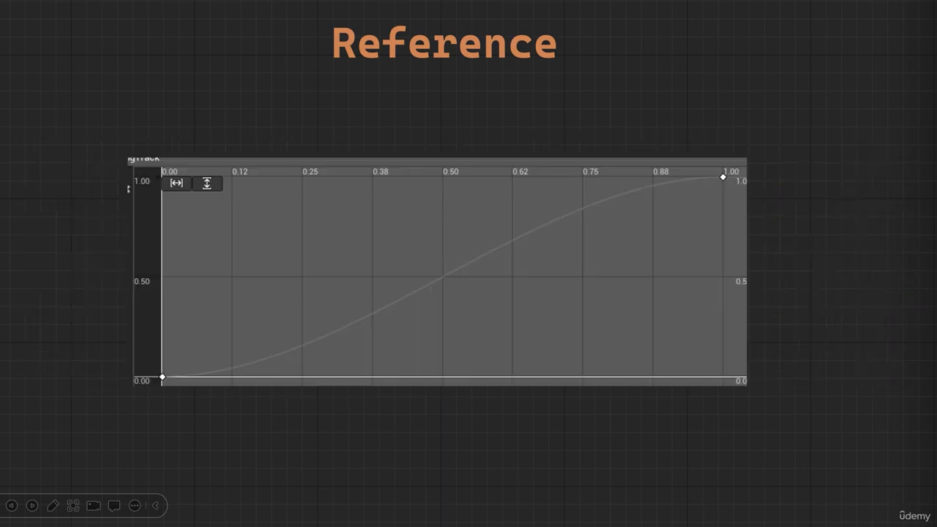
key(Right)
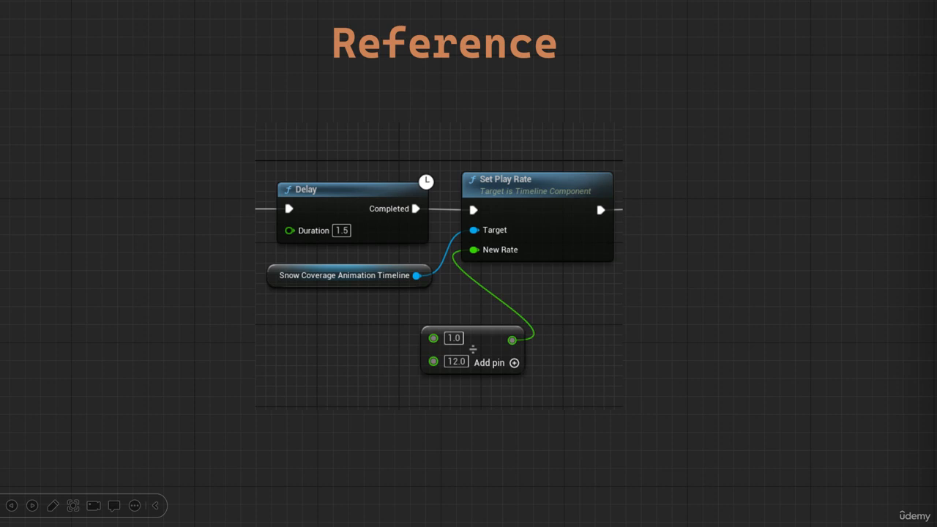
key(Right)
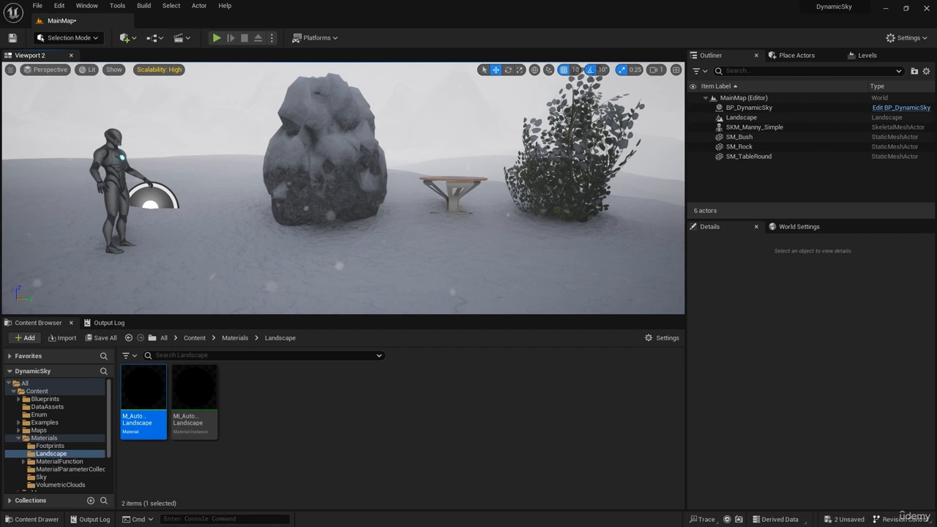
Select the BP_DynamicSky actor in the level and review its 04-Weather Settings
click(760, 108)
scroll(725, 376, down, 10)
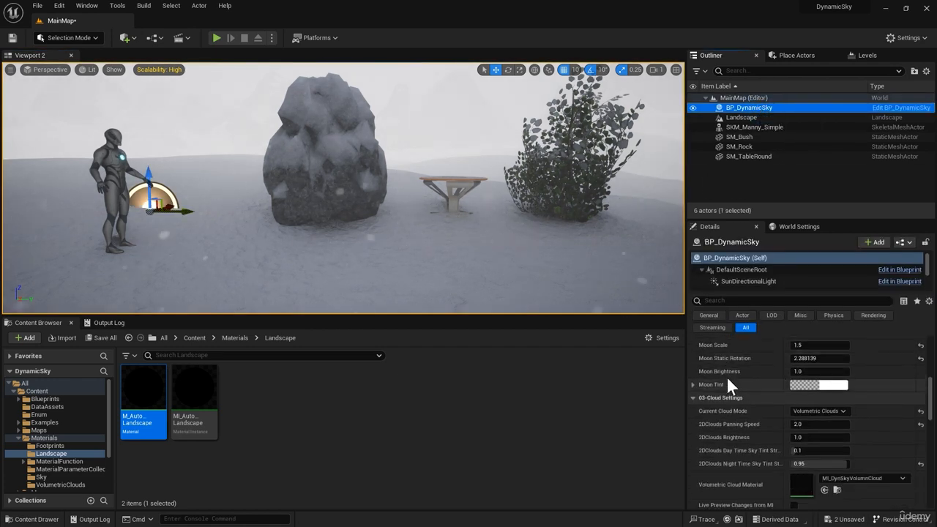
scroll(735, 414, down, 3)
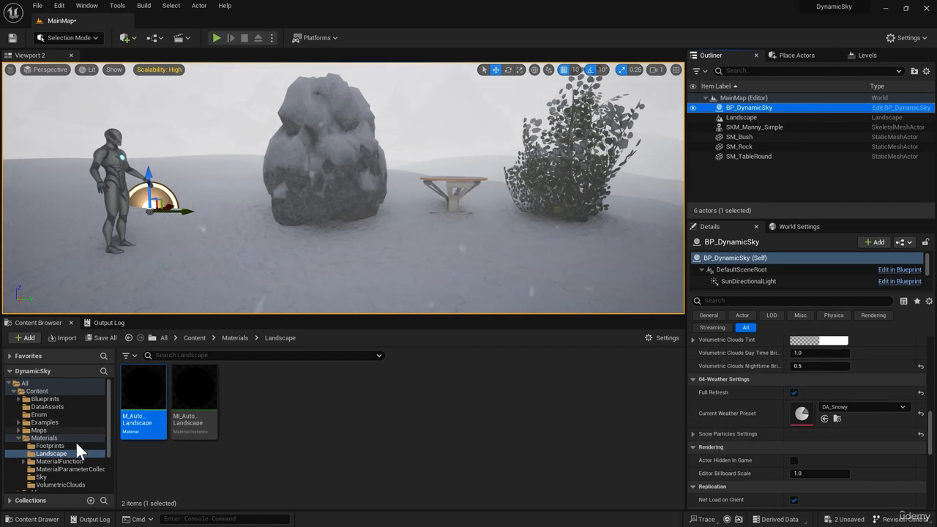
Open the S_SnowParticlesSettings structure from the Niagara Snow folder and show its list of member variables
scroll(58, 446, down, 3)
click(52, 449)
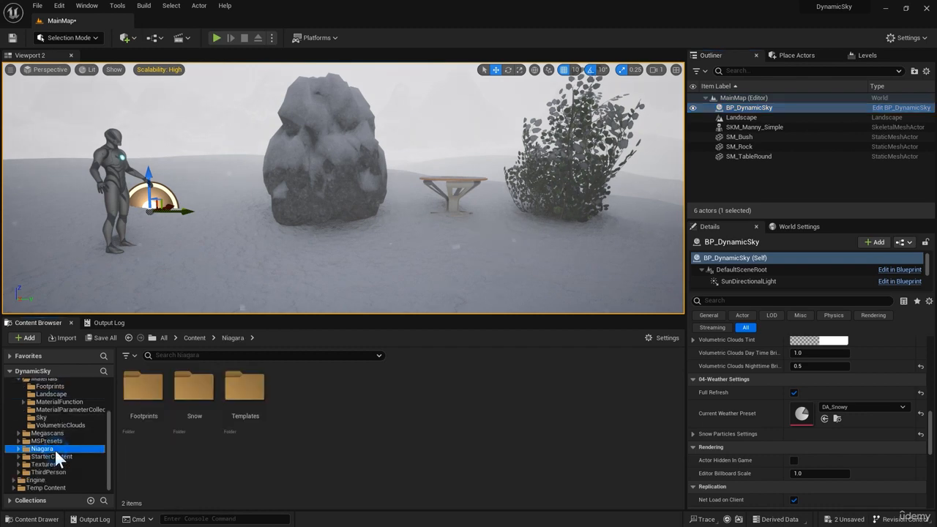
click(199, 397)
double_click(199, 397)
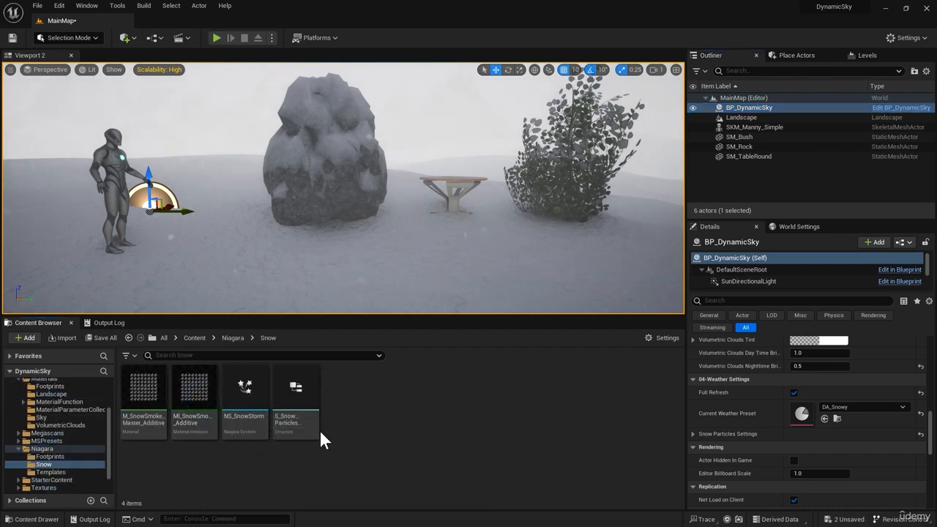
double_click(300, 390)
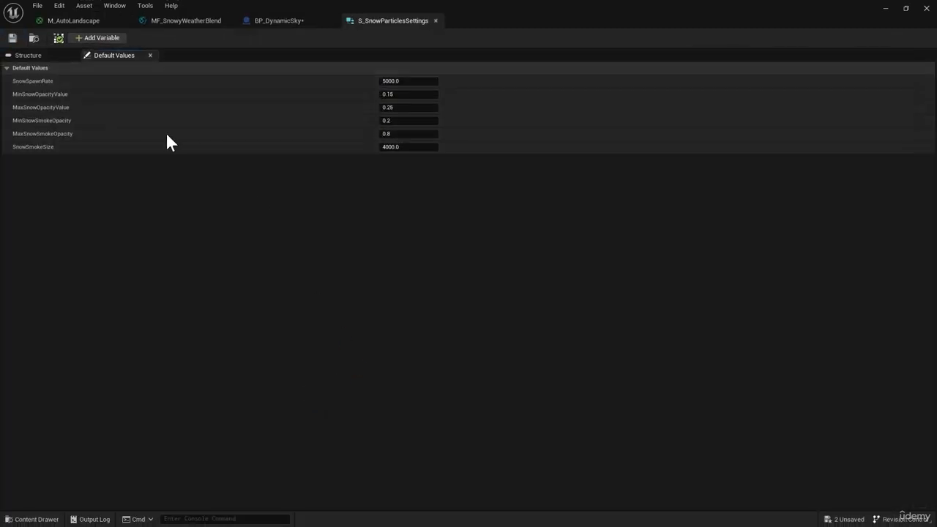
click(29, 55)
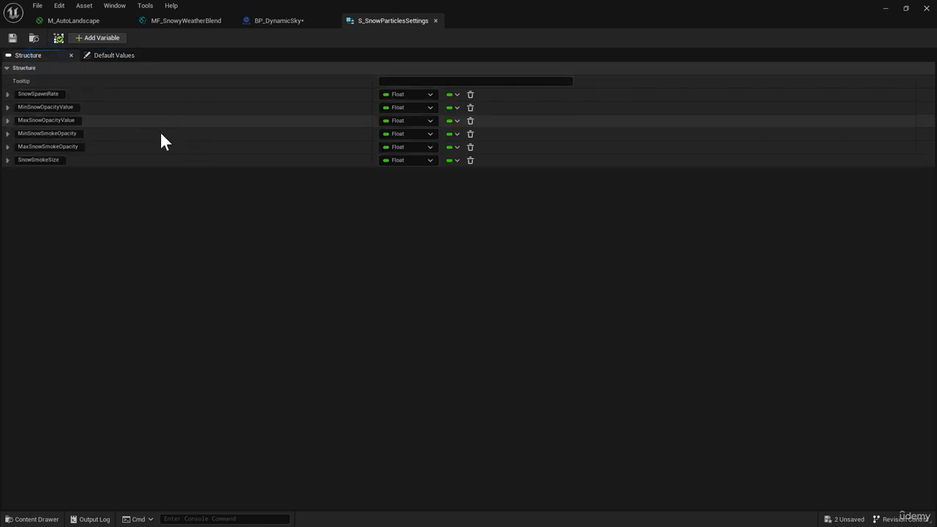
Add a Boolean variable named ShouldAnimateSnowCoverageInRuntime to the S_SnowParticlesSettings structure
click(109, 38)
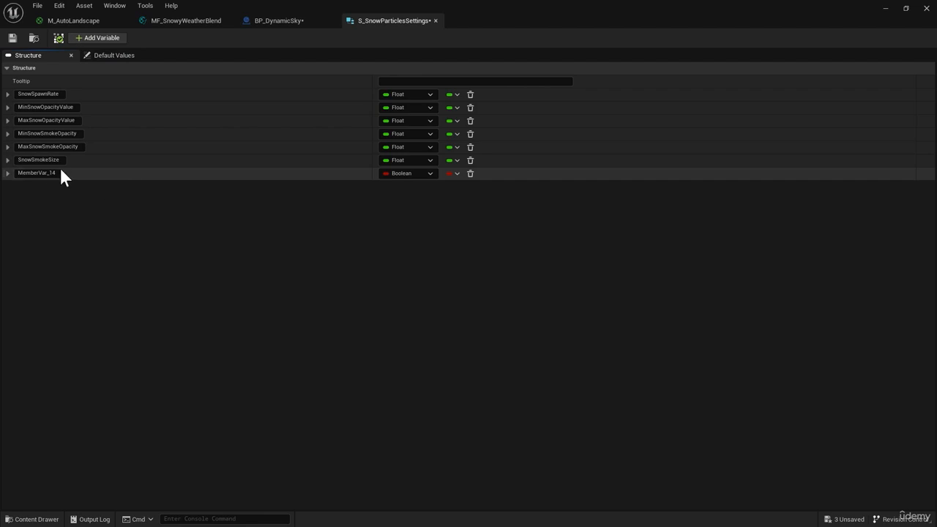
double_click(38, 173)
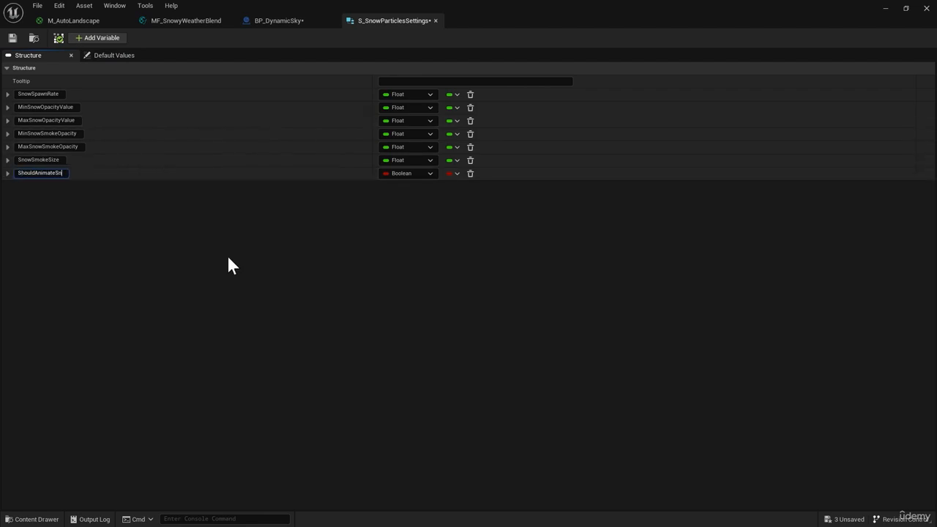
text(ShouldAnimateSnowCoverageInRuntime)
key(Return)
Add another variable named FullSnowCoverageTime, and move both new variables above SnowSpawnRate with ShouldAnimateSnowCoverageInRuntime first
click(104, 38)
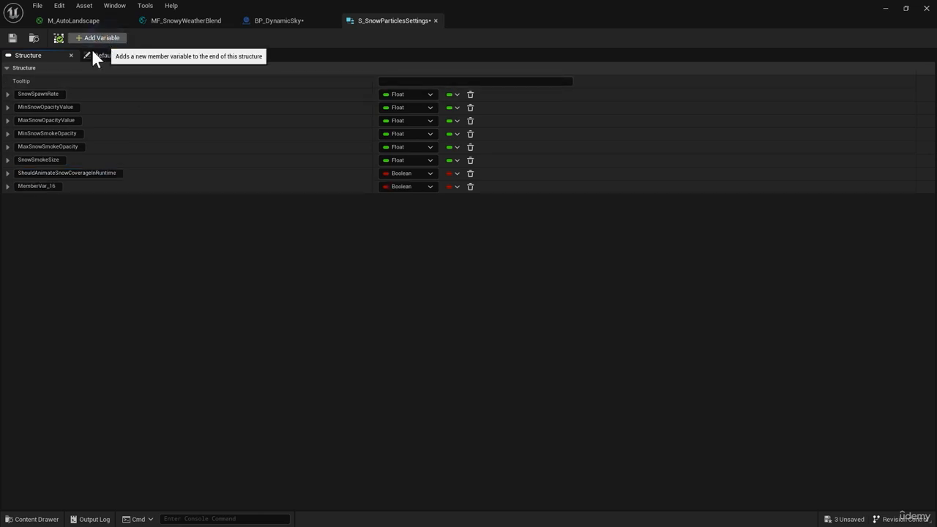
double_click(57, 186)
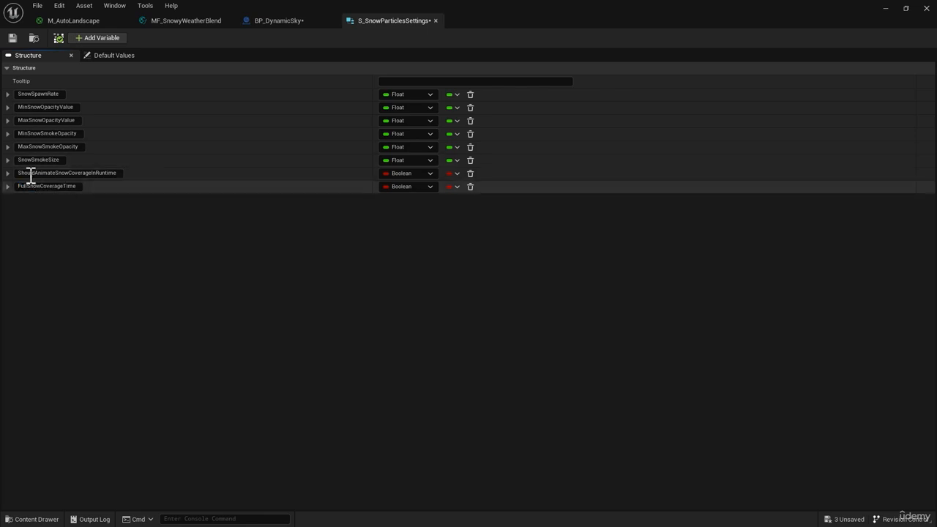
drag(4, 170, 6, 89)
drag(6, 162, 8, 100)
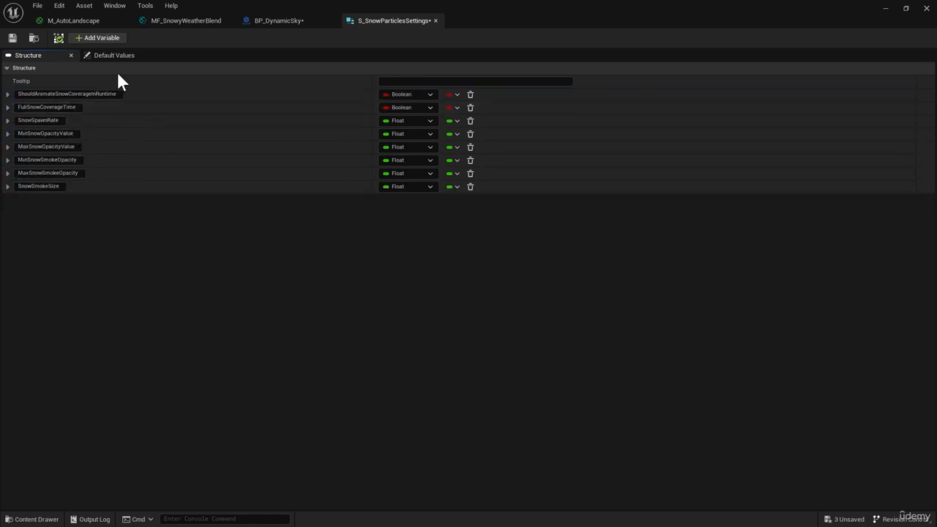
Enable ShouldAnimateSnowCoverageInRuntime by default and change FullSnowCoverageTime's type to Float
click(119, 55)
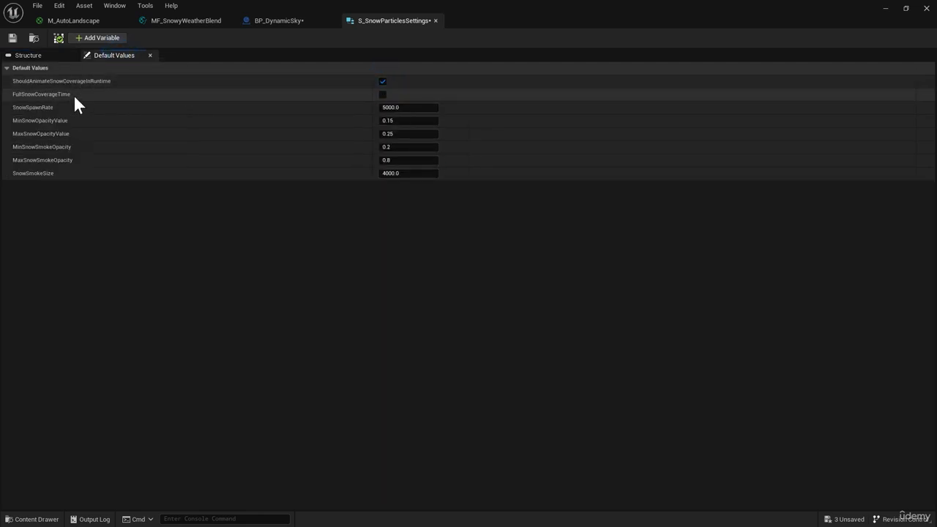
click(42, 55)
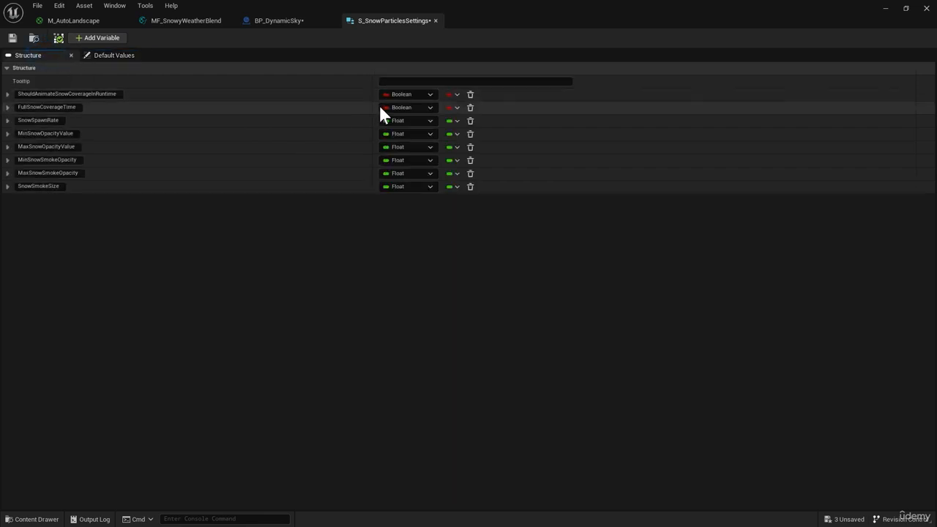
click(418, 113)
click(411, 174)
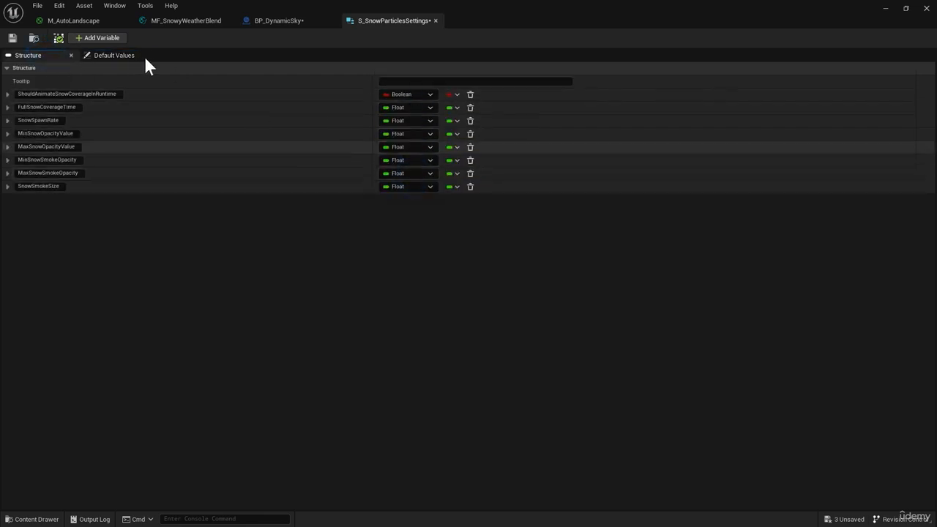
Set FullSnowCoverageTime's default value to 10 and save the structure
click(120, 56)
click(391, 94)
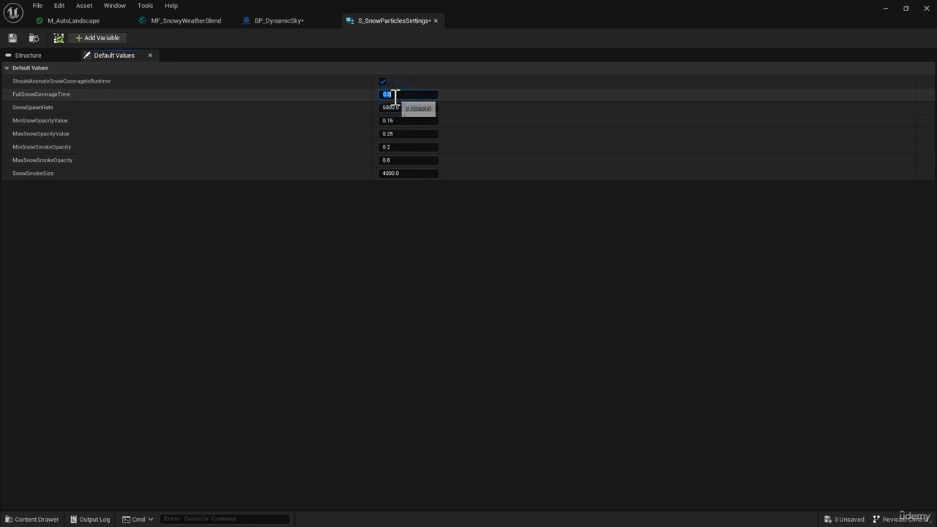
text(10)
click(14, 37)
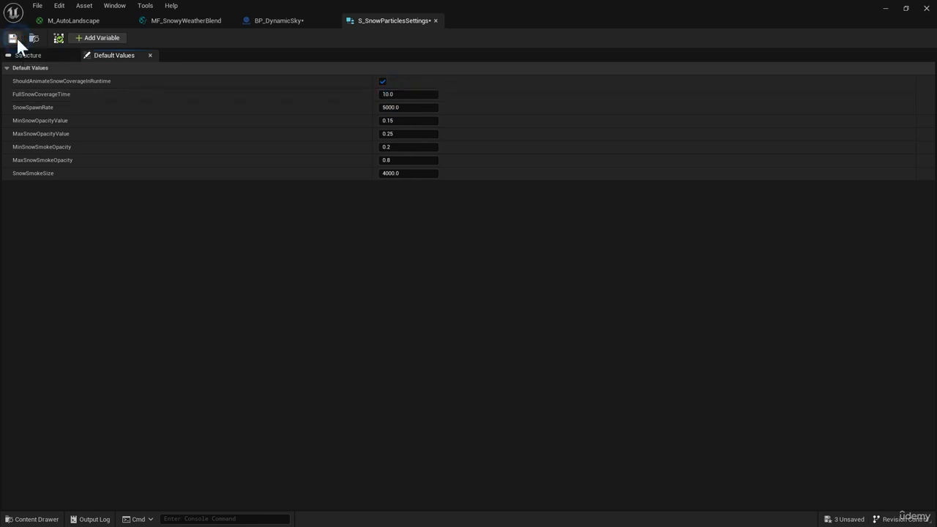
In BP_DynamicSky's Event Graph, move Event BeginPlay and Handle Weather Settings away from the Set Scalar Parameter Value node to make room
click(285, 25)
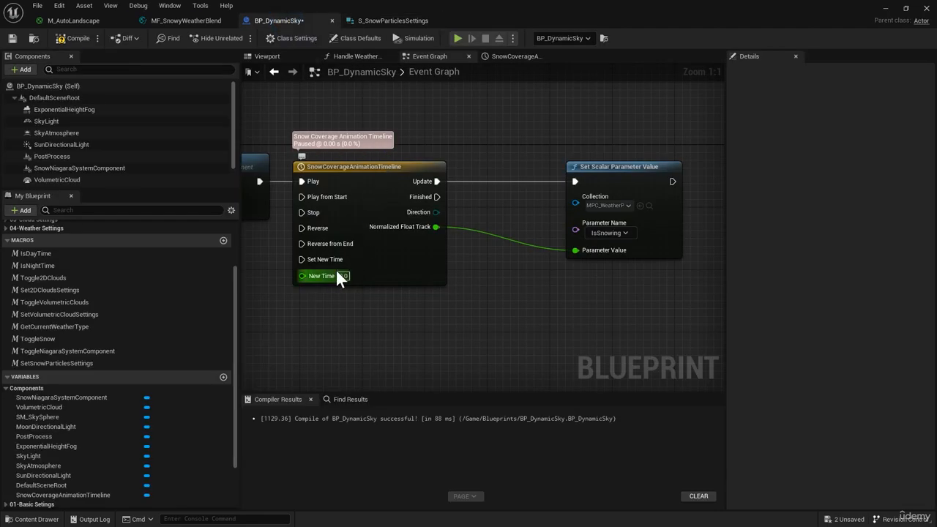
right_drag(312, 309, 693, 307)
right_drag(389, 262, 650, 259)
right_drag(426, 241, 478, 254)
drag(445, 195, 421, 183)
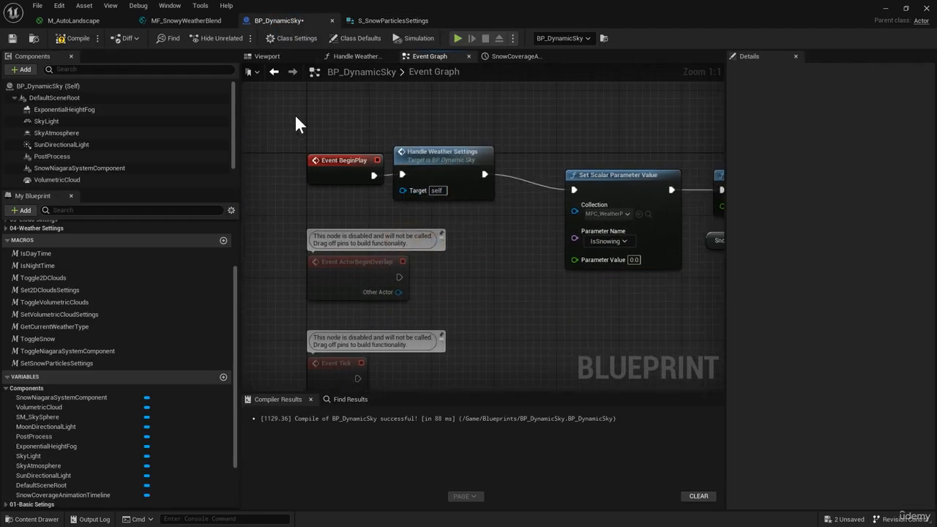
drag(295, 116, 435, 195)
drag(420, 153, 311, 120)
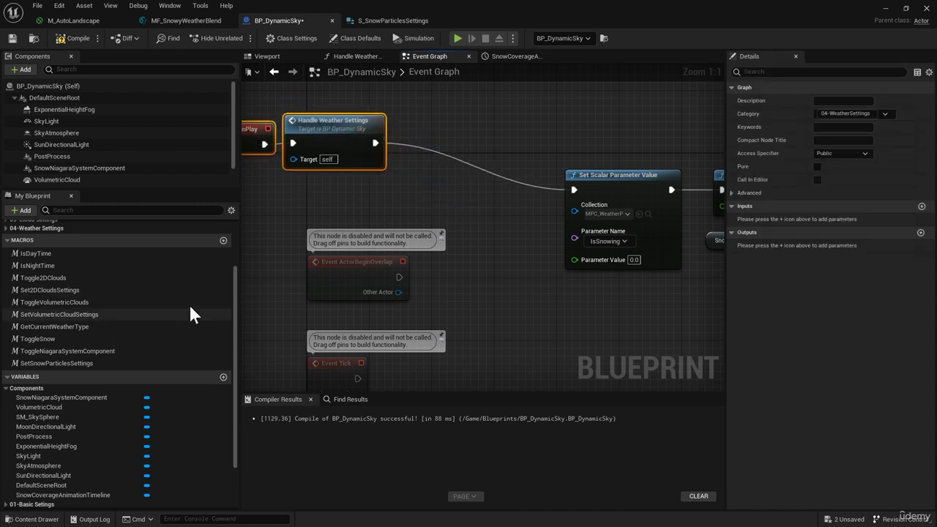
Add the GetCurrentWeatherType macro and connect it to the execution output of Handle Weather Settings
click(110, 327)
drag(109, 326, 417, 142)
right_drag(629, 300, 322, 300)
right_drag(533, 246, 454, 112)
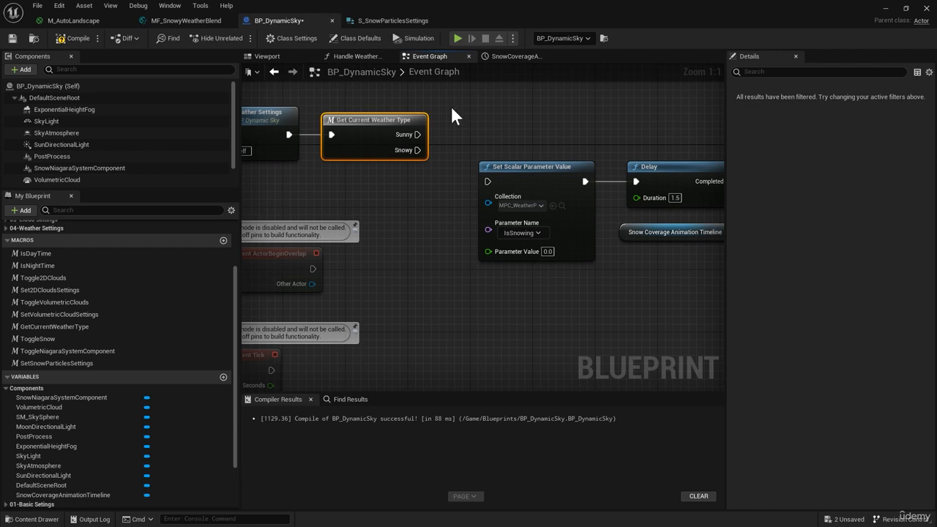
Add a Branch node and connect it to the Snowy output of Get Current Weather Type
click(457, 108)
right_drag(379, 188, 502, 215)
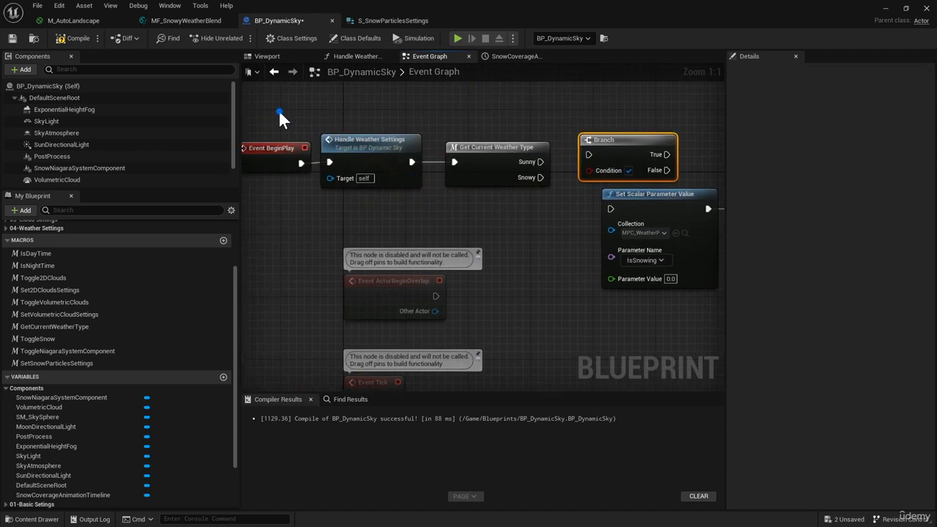
drag(280, 112, 533, 188)
drag(501, 156, 583, 124)
click(497, 179)
Place a getter for the SnowParticlesSettings variable below the weather nodes and split it with a Break S_SnowParticlesSettings node
scroll(139, 402, down, 4)
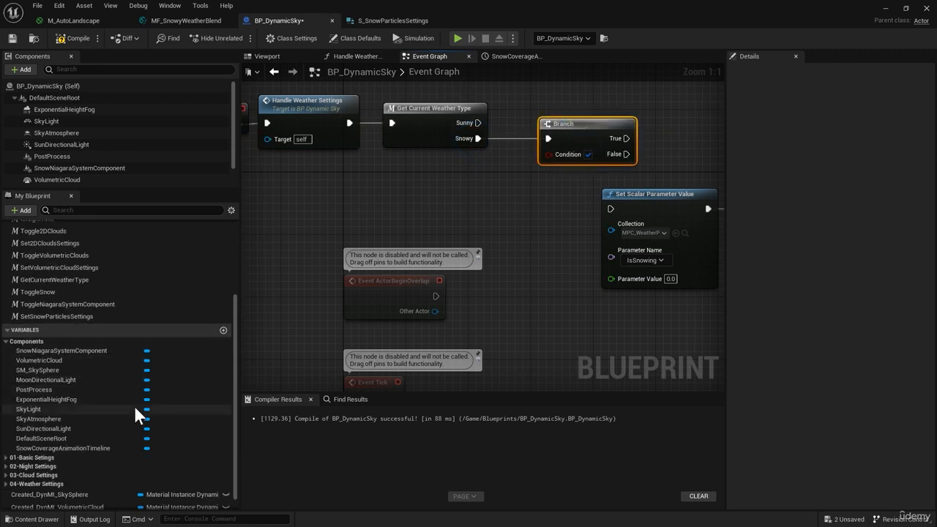
click(36, 465)
scroll(60, 482, down, 2)
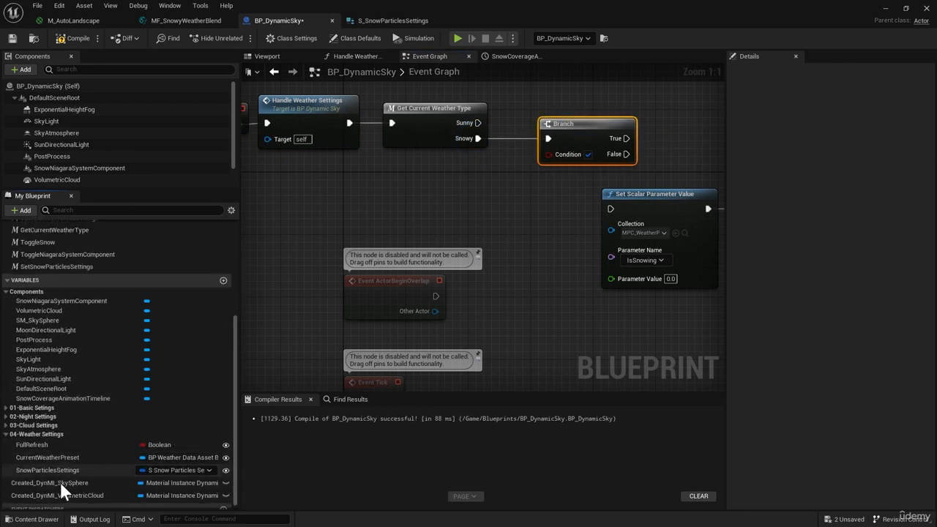
ctrl+drag(47, 470, 399, 189)
drag(476, 196, 300, 200)
text(break)
key(Return)
click(545, 198)
right_drag(546, 199, 472, 205)
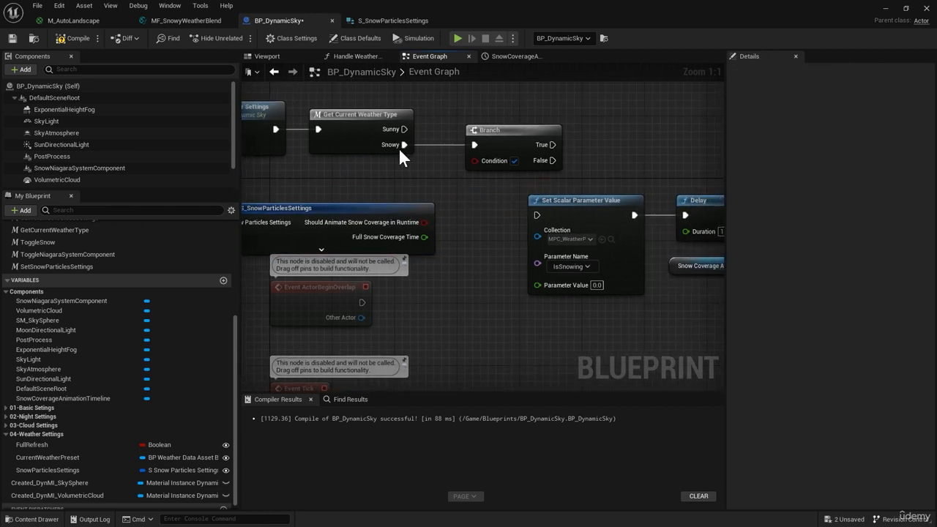
Feed Should Animate Snow Coverage in Runtime into the Branch condition and connect True to the first Set Scalar Parameter Value node
right_drag(428, 229, 454, 225)
drag(446, 218, 511, 151)
right_drag(655, 324, 225, 279)
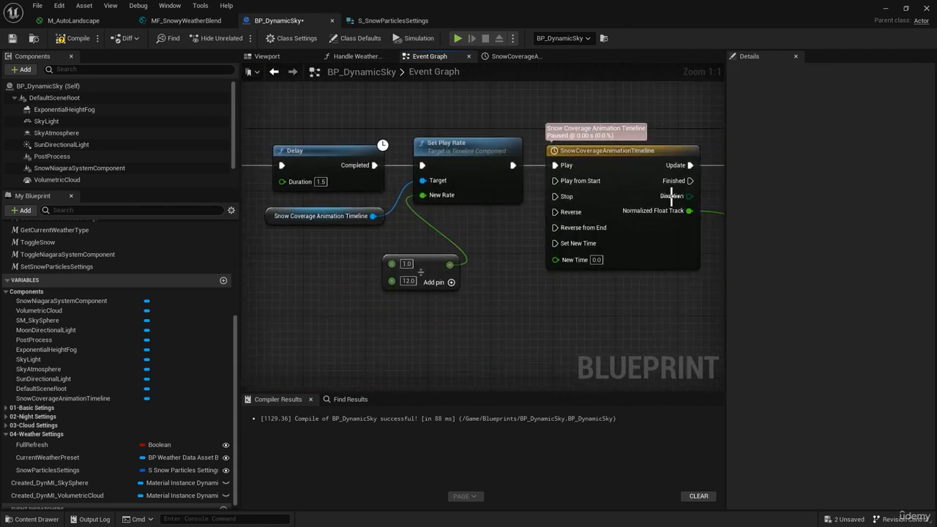
right_drag(396, 228, 581, 212)
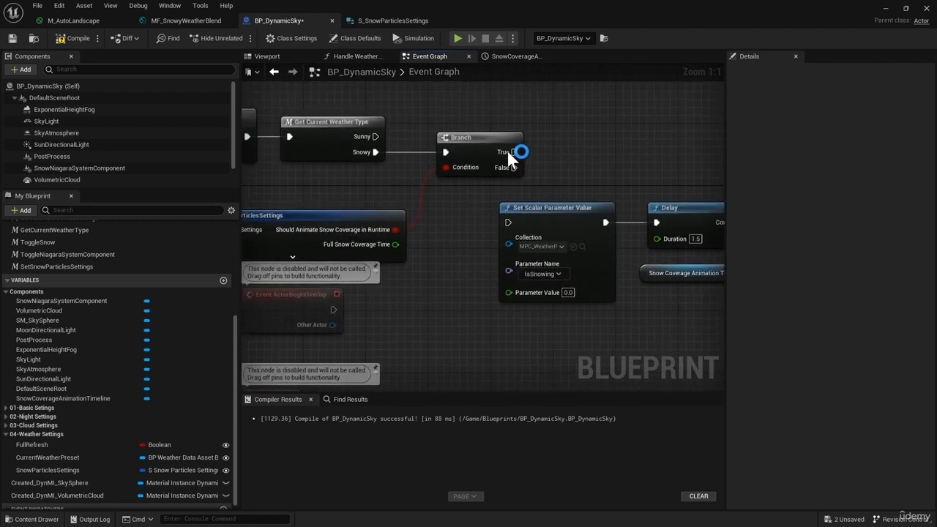
drag(514, 152, 514, 225)
right_drag(613, 266, 479, 241)
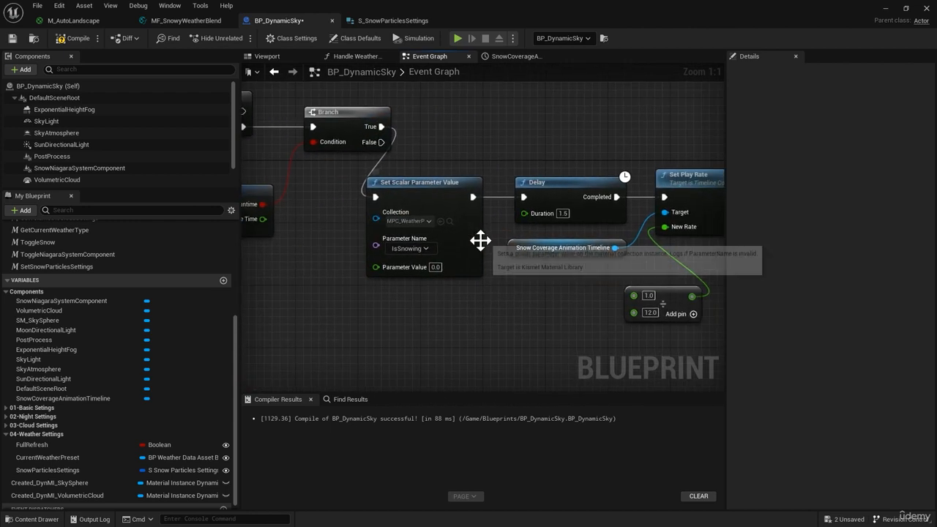
Line up the snow coverage animation nodes with the Branch and delete the disabled ActorBeginOverlap and Tick event nodes
scroll(496, 253, down, 5)
scroll(497, 253, up, 4)
scroll(464, 285, down, 4)
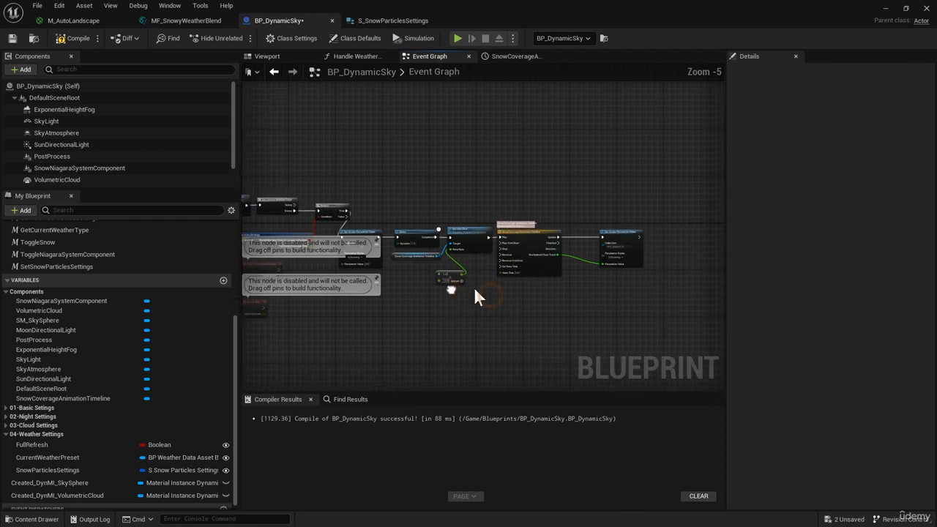
drag(611, 293, 391, 211)
right_drag(391, 211, 534, 210)
scroll(430, 310, up, 1)
drag(454, 325, 336, 247)
key(Delete)
scroll(439, 249, up, 3)
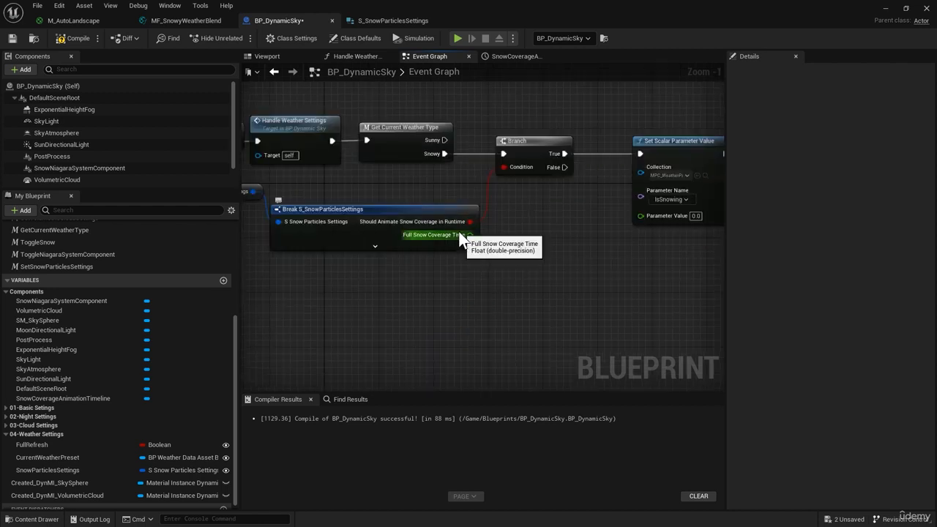
Connect Full Snow Coverage Time to the divisor of the play rate division node and compile the blueprint
drag(471, 235, 426, 256)
right_drag(390, 287, 578, 287)
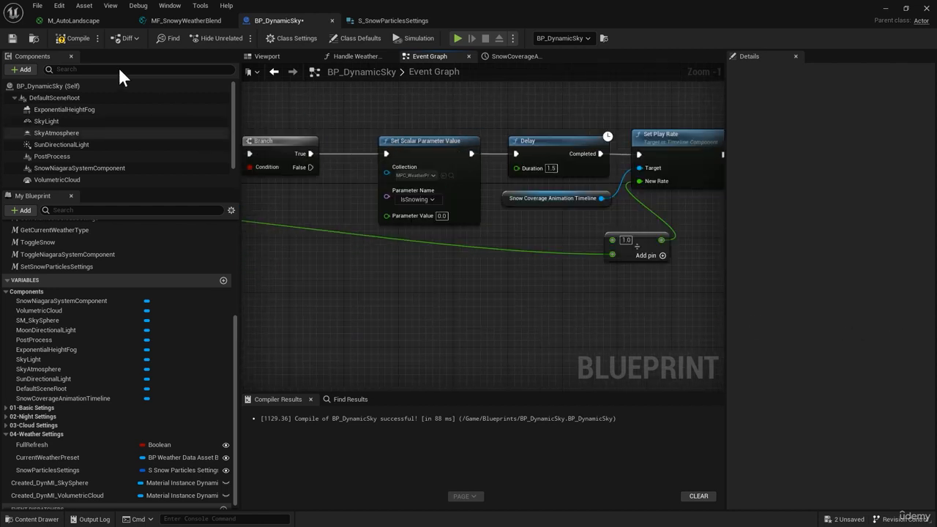
click(82, 39)
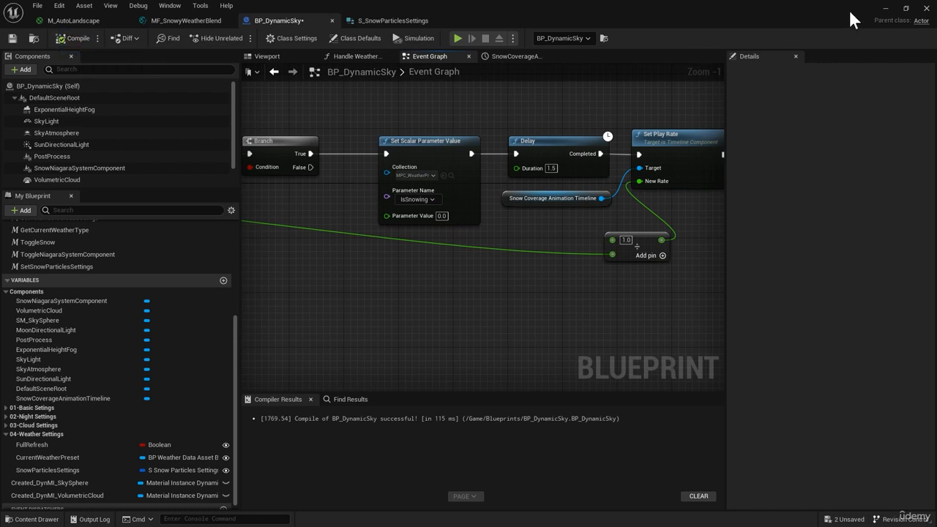
Back in the level, set FullSnowCoverageTime to 5 in BP_DynamicSky's Snow Particles Settings
click(885, 9)
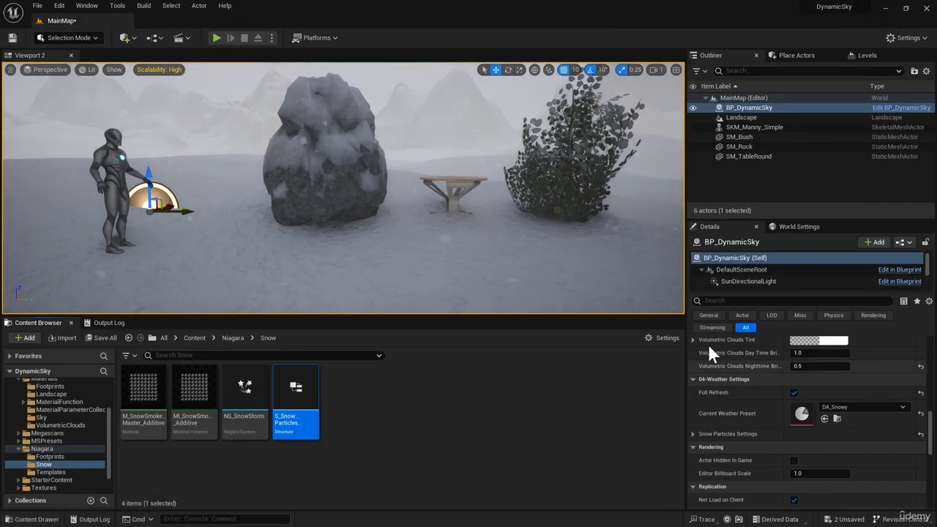
click(693, 433)
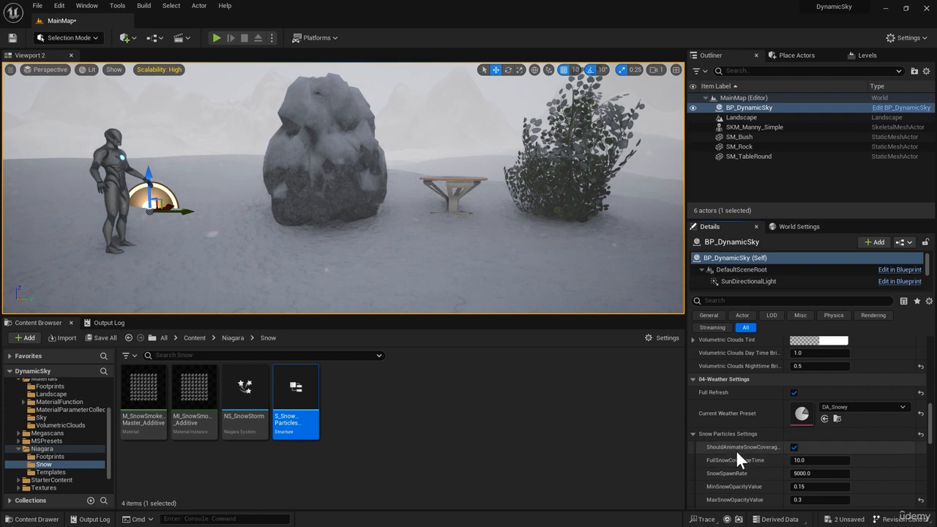
click(798, 459)
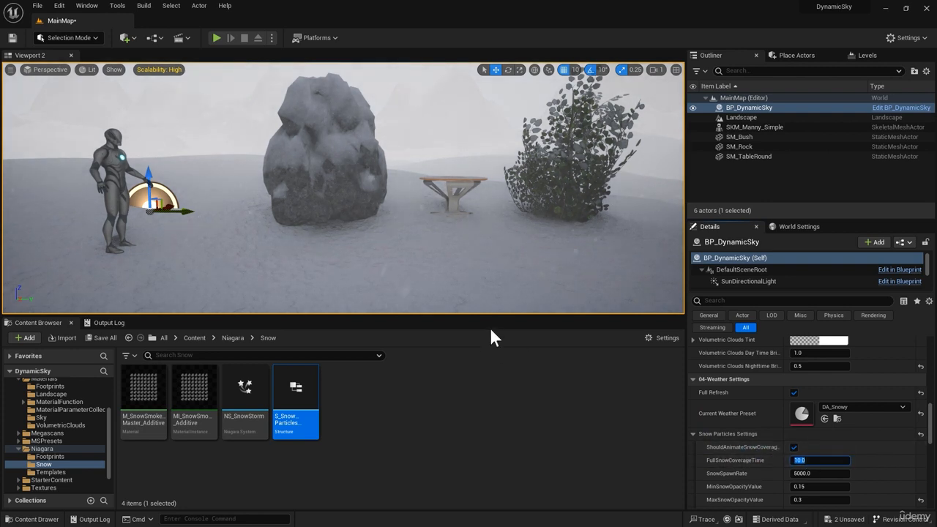
text(5)
key(Return)
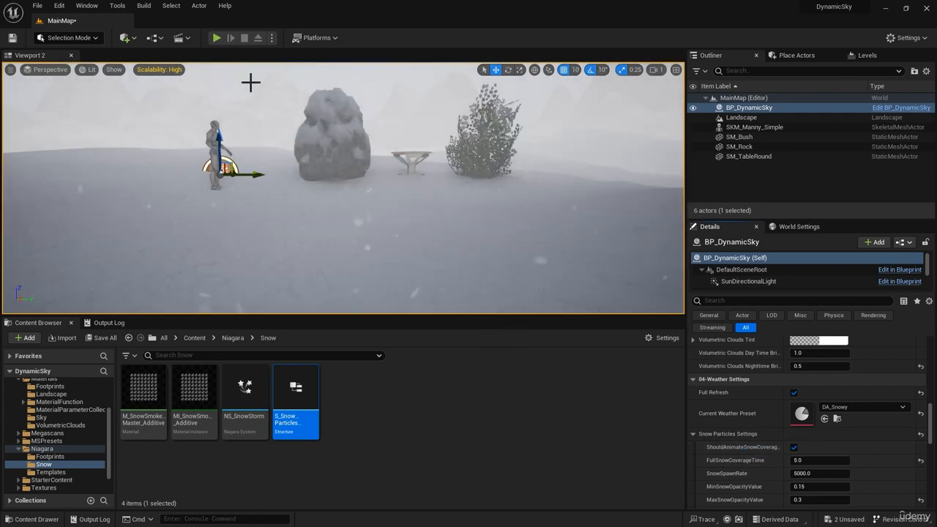
Play the level, run the character around the rock and table to check the snow coverage animation, and stop the session
click(217, 37)
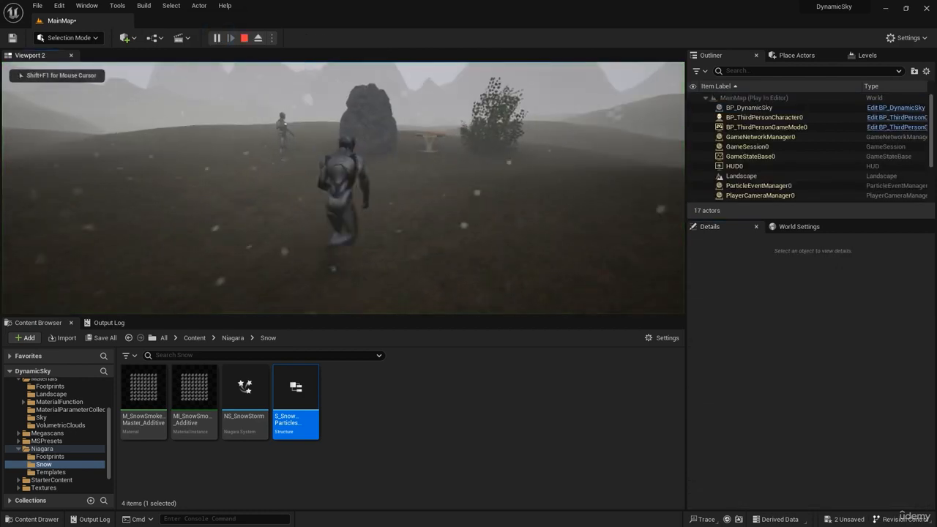
key(w)
key(d)
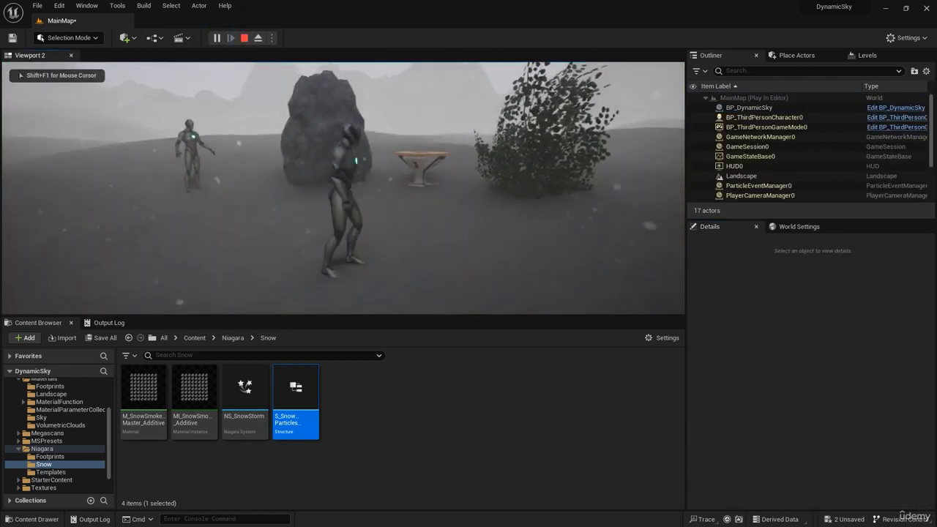
key(d)
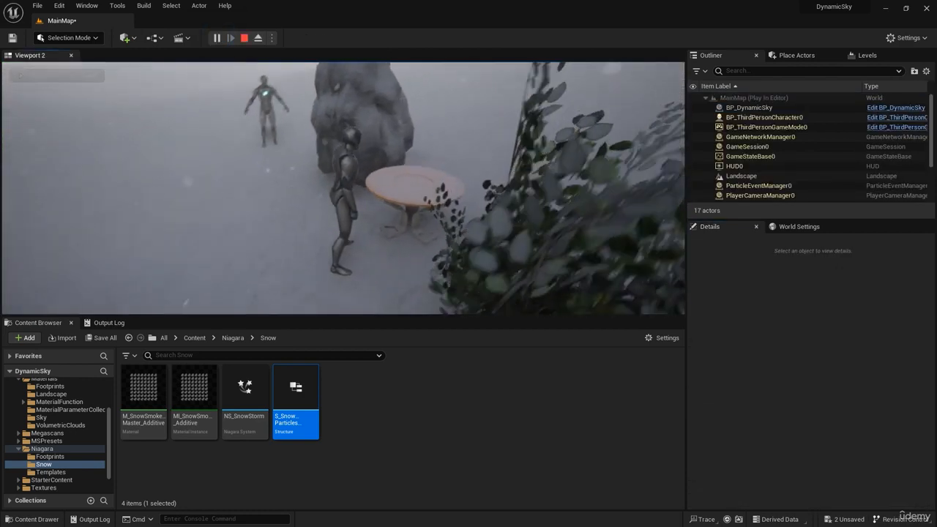
key(s)
key(a)
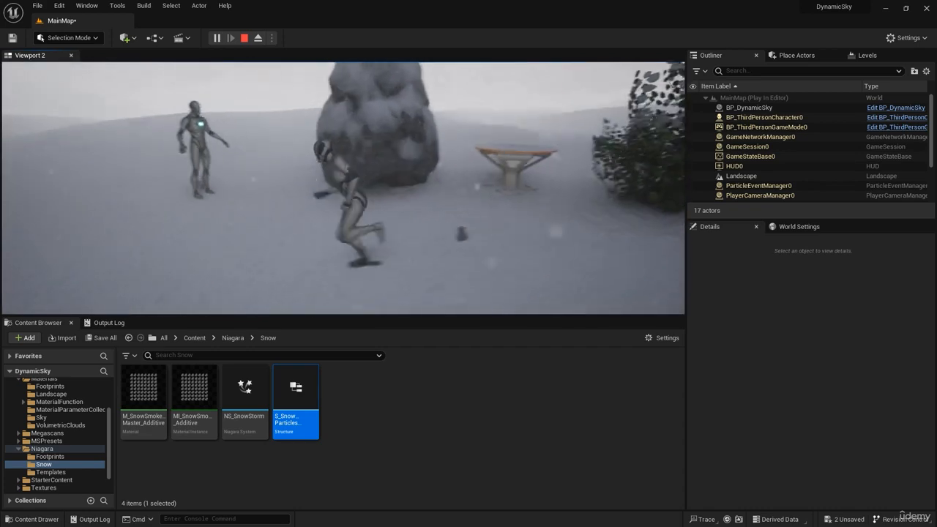
key(d)
key(a)
key(shift+F1)
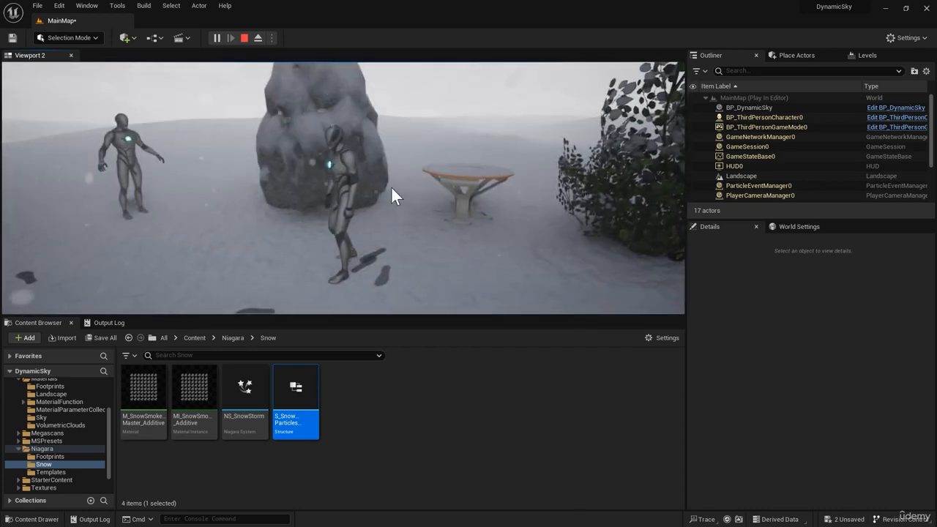
key(Escape)
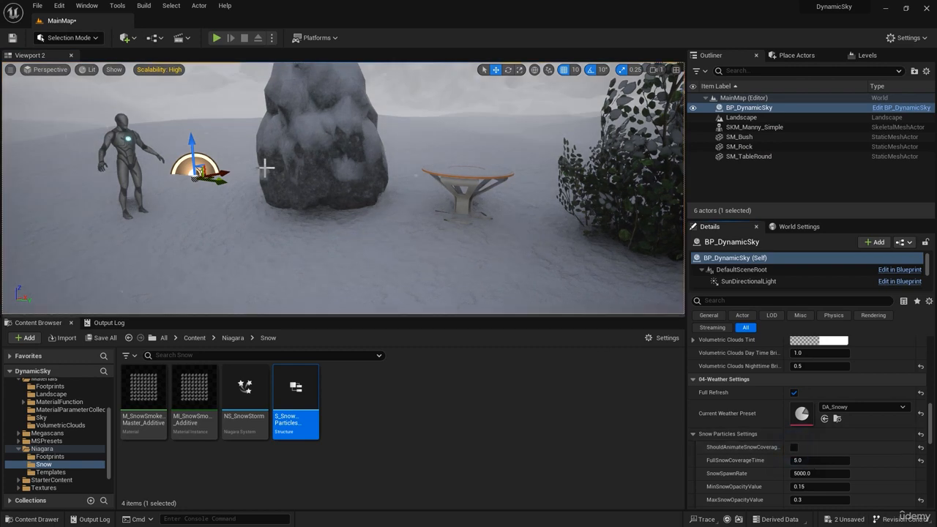
Play-test the snowy level with ShouldAnimateSnowCoverageInRuntime disabled, moving the character near the props, and stop the session
key(alt+p)
key(w)
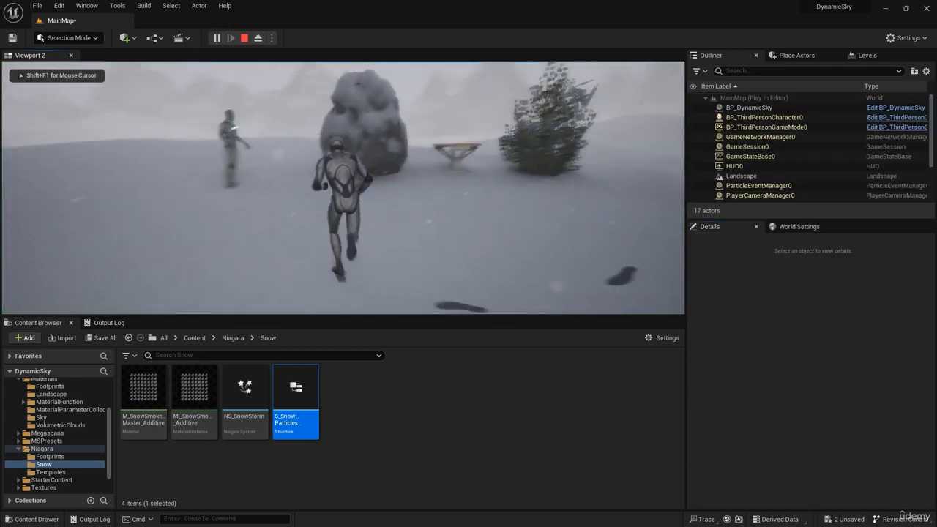
key(d)
key(s)
key(a)
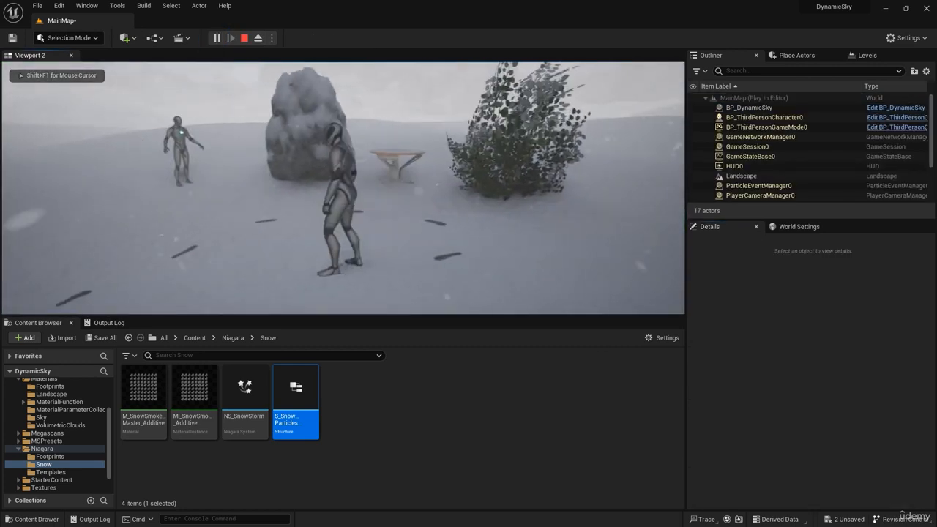
key(Escape)
Switch the Current Weather Preset to DA_Sunny, play-test the level without snow, and stop the session
click(849, 407)
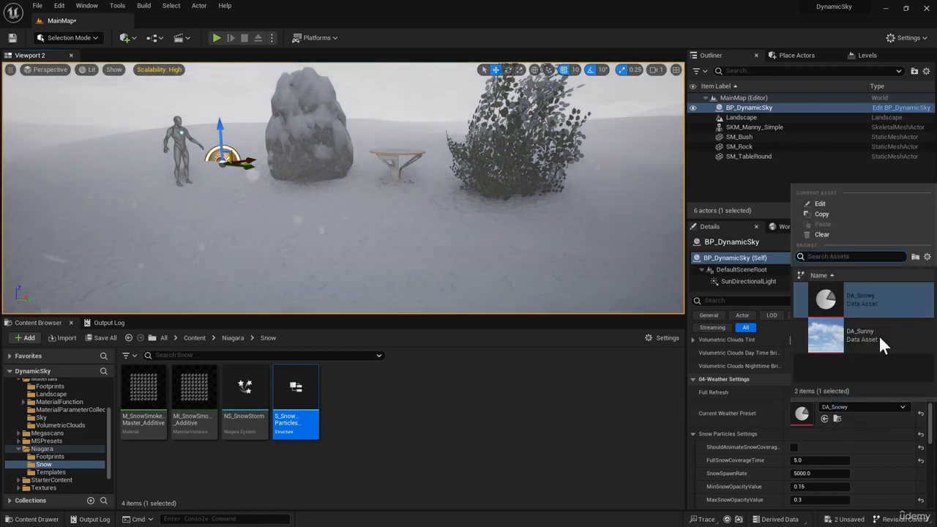
click(879, 337)
click(217, 38)
key(a)
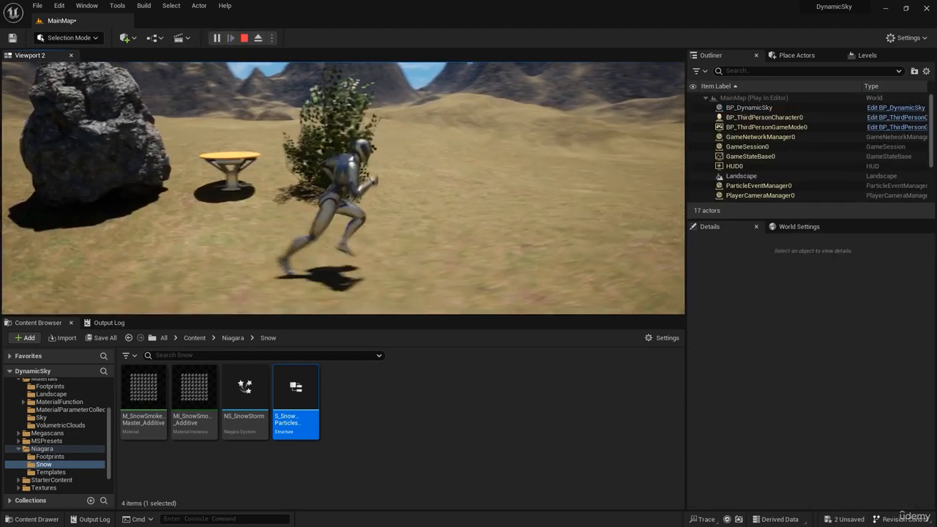
key(w)
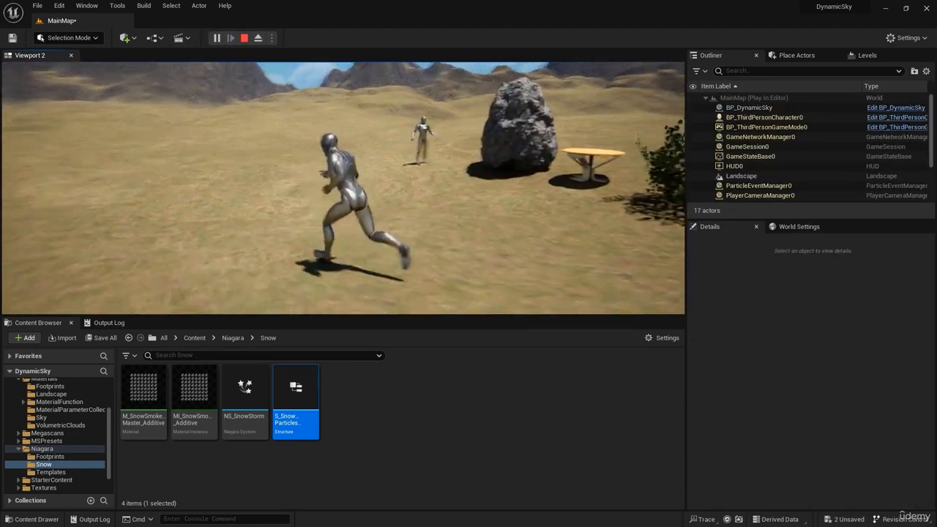
key(d)
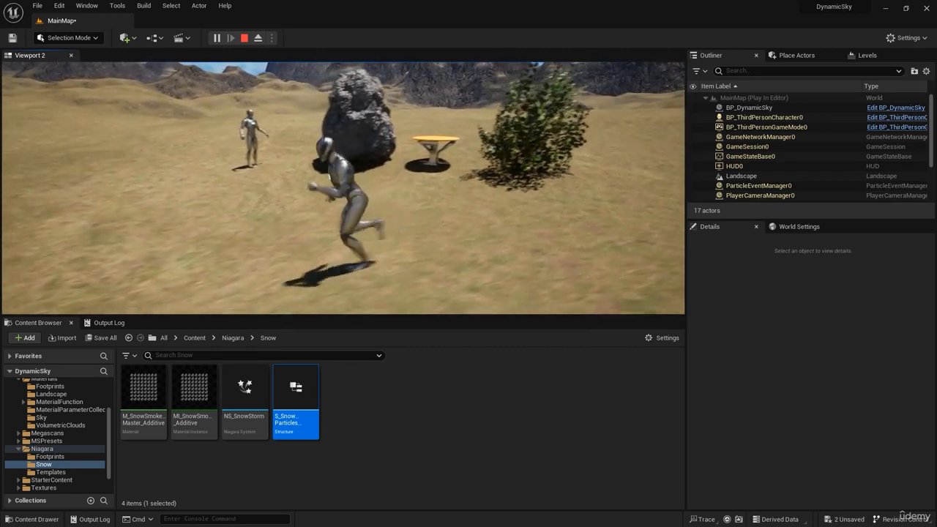
key(Escape)
Set the Current Weather Preset to DA_Snowy and play-test the snow coverage animation with ShouldAnimateSnowCoverageInRuntime enabled
click(847, 410)
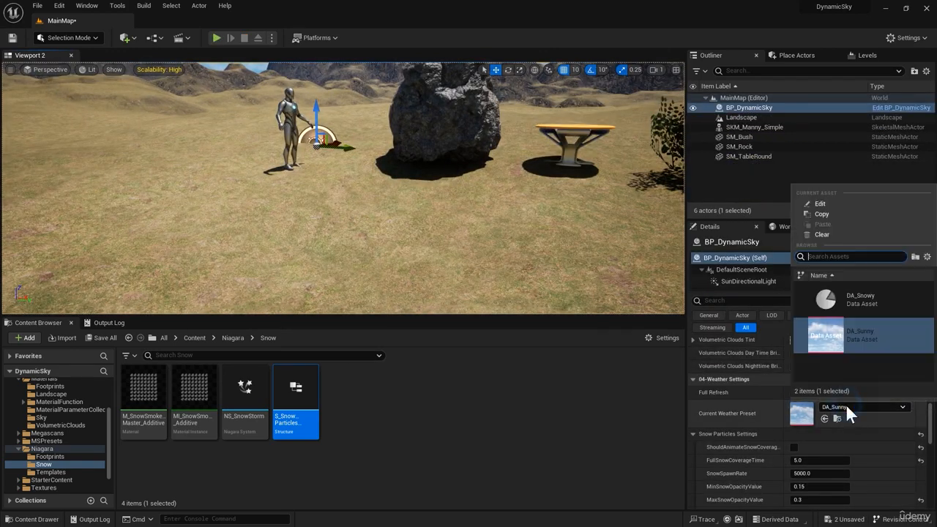
click(868, 304)
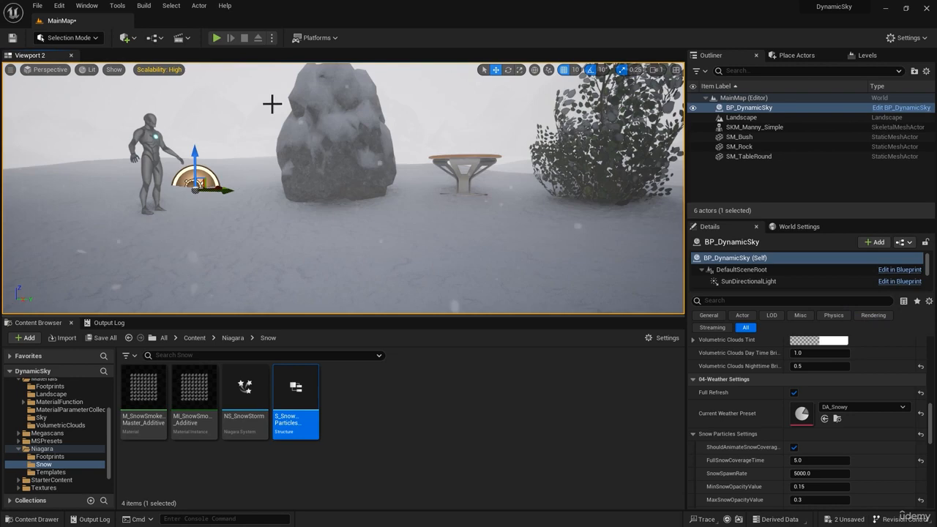
click(216, 38)
key(w)
key(d)
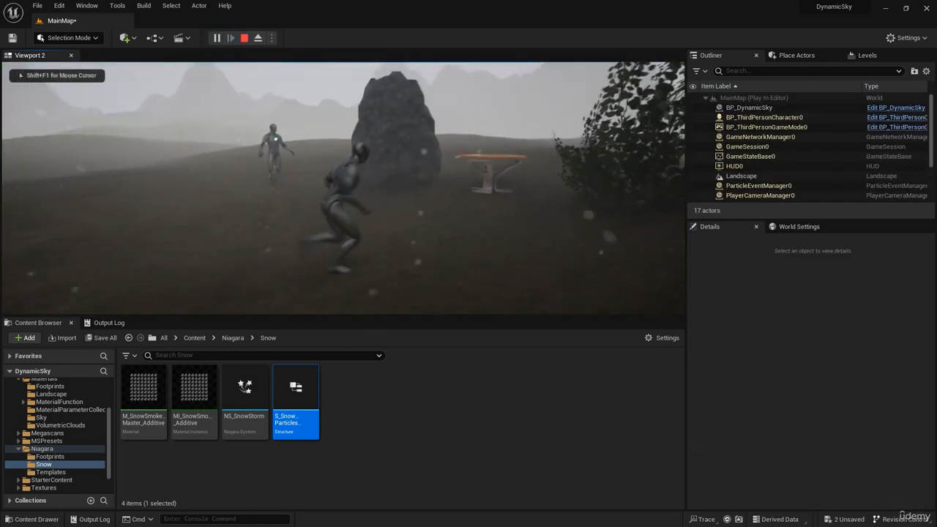
key(s)
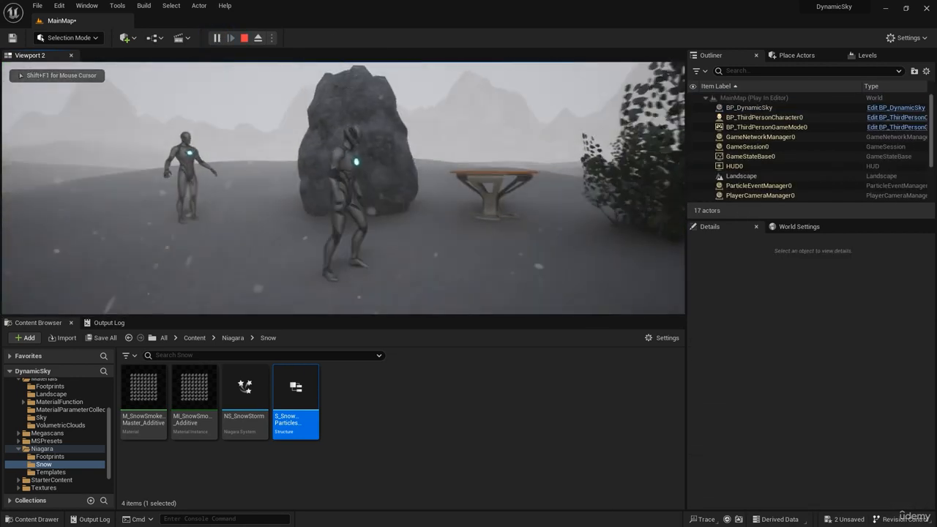
key(w)
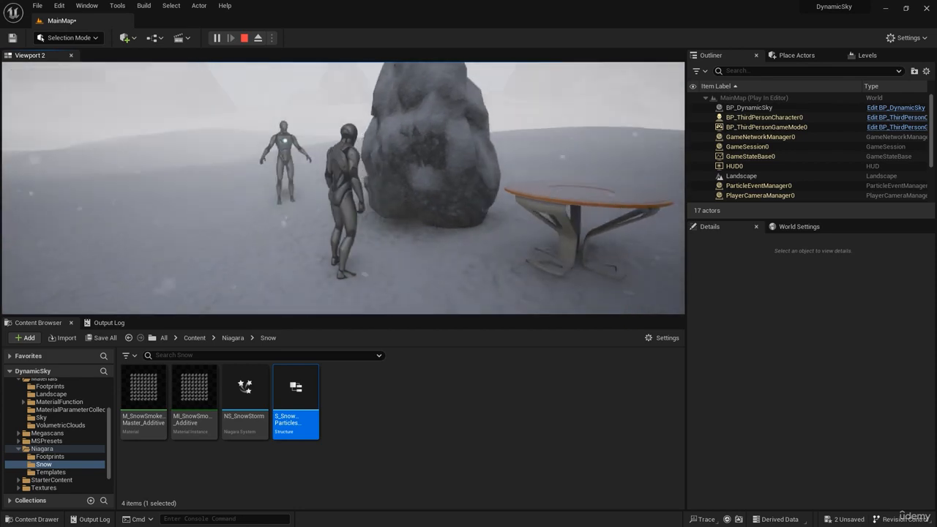
key(a)
key(d)
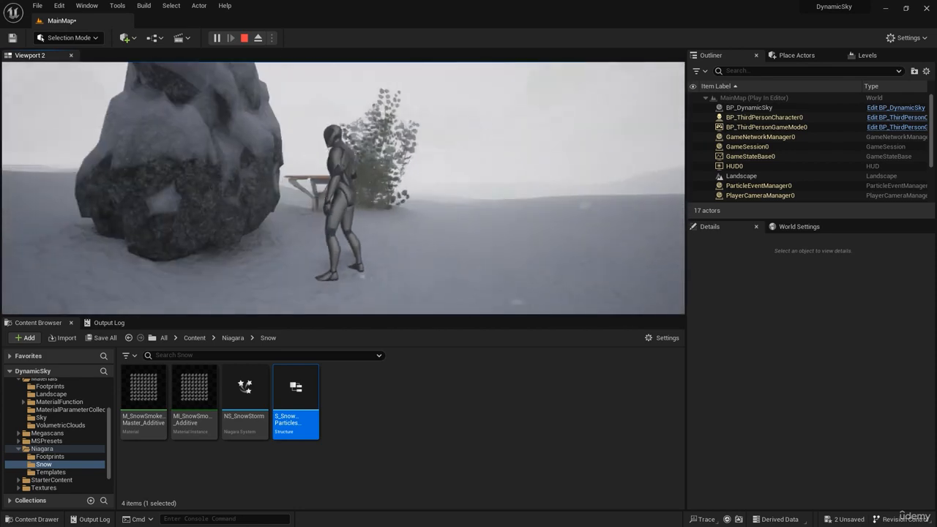
key(d)
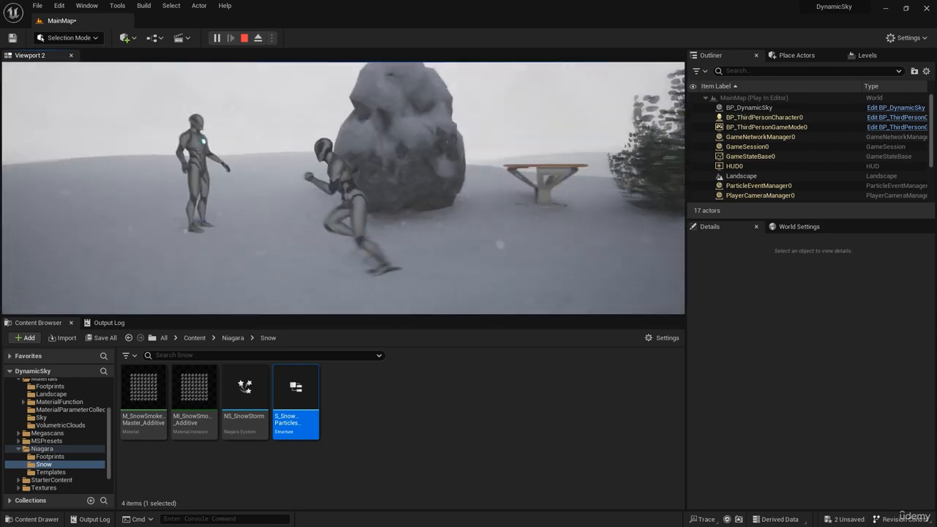
key(s)
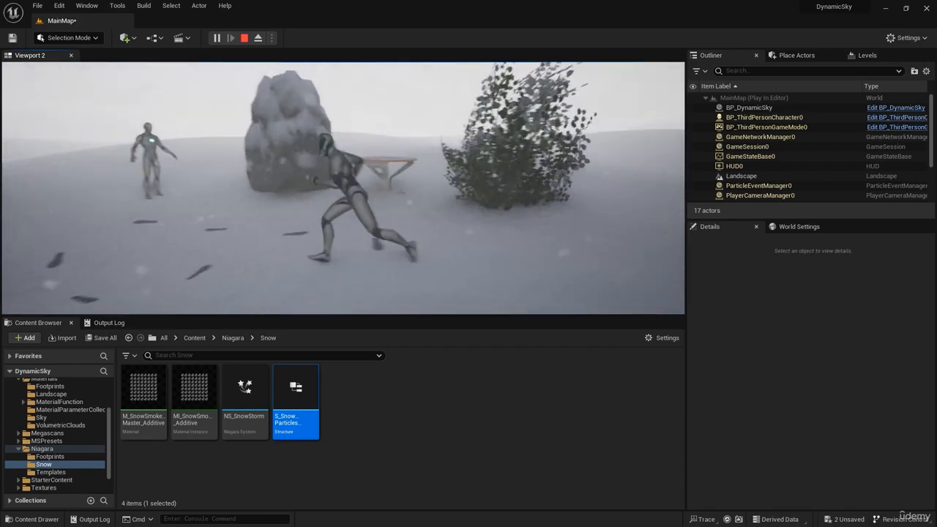